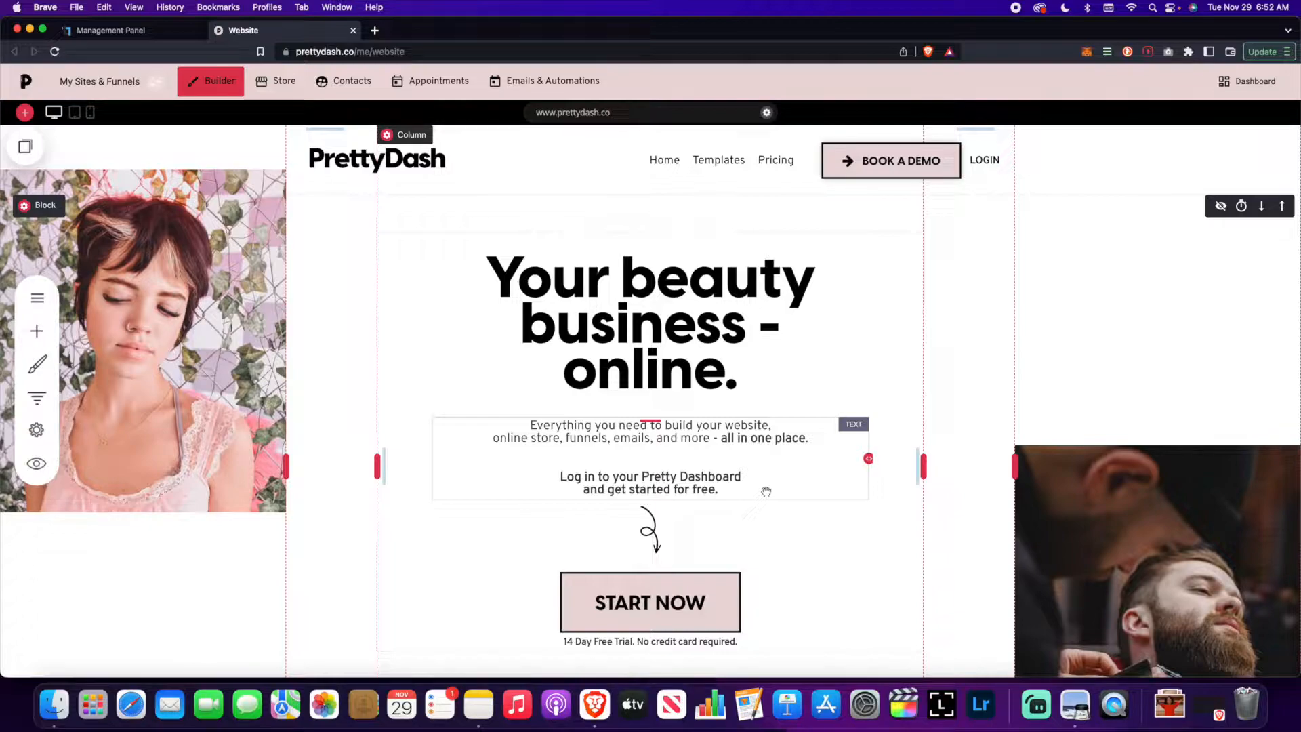
Step: Add a new public blank page named Mobile, with the URL mobile, to the Pages group
{"action": "left_click", "coordinate": [37, 298]}
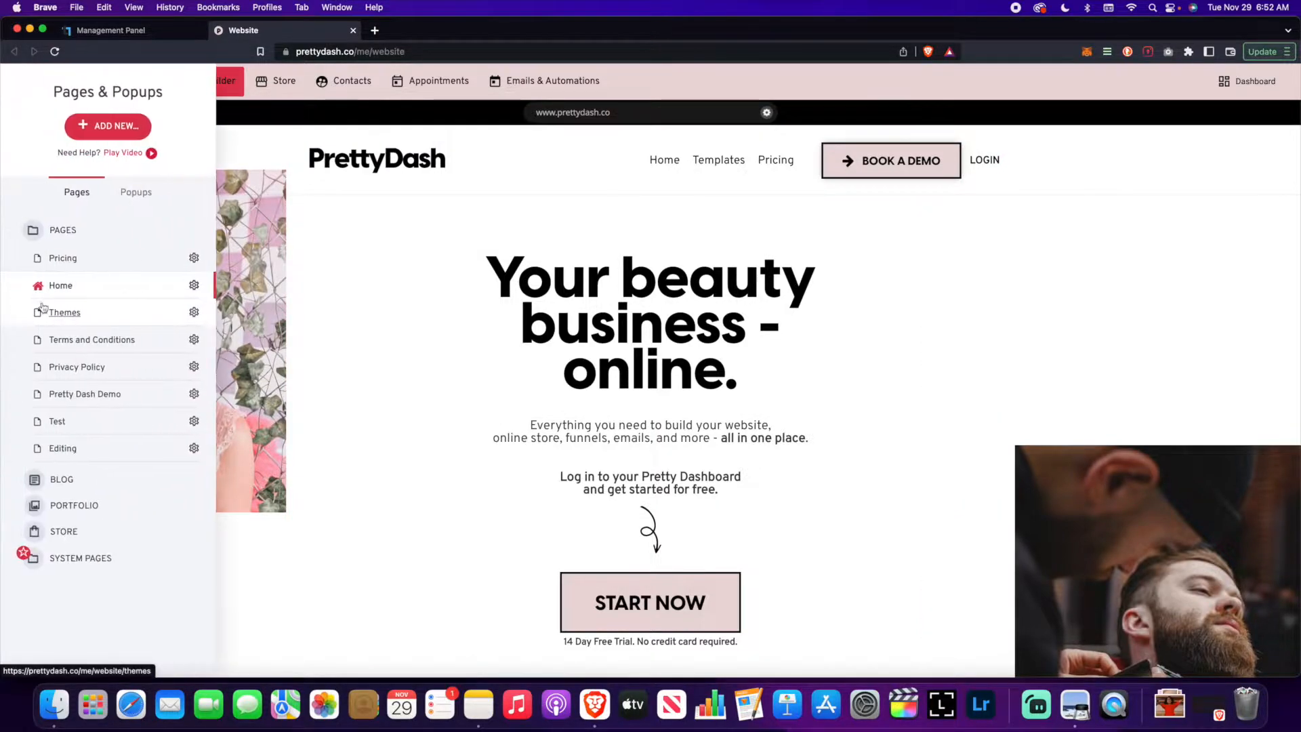
{"action": "left_click", "coordinate": [95, 127]}
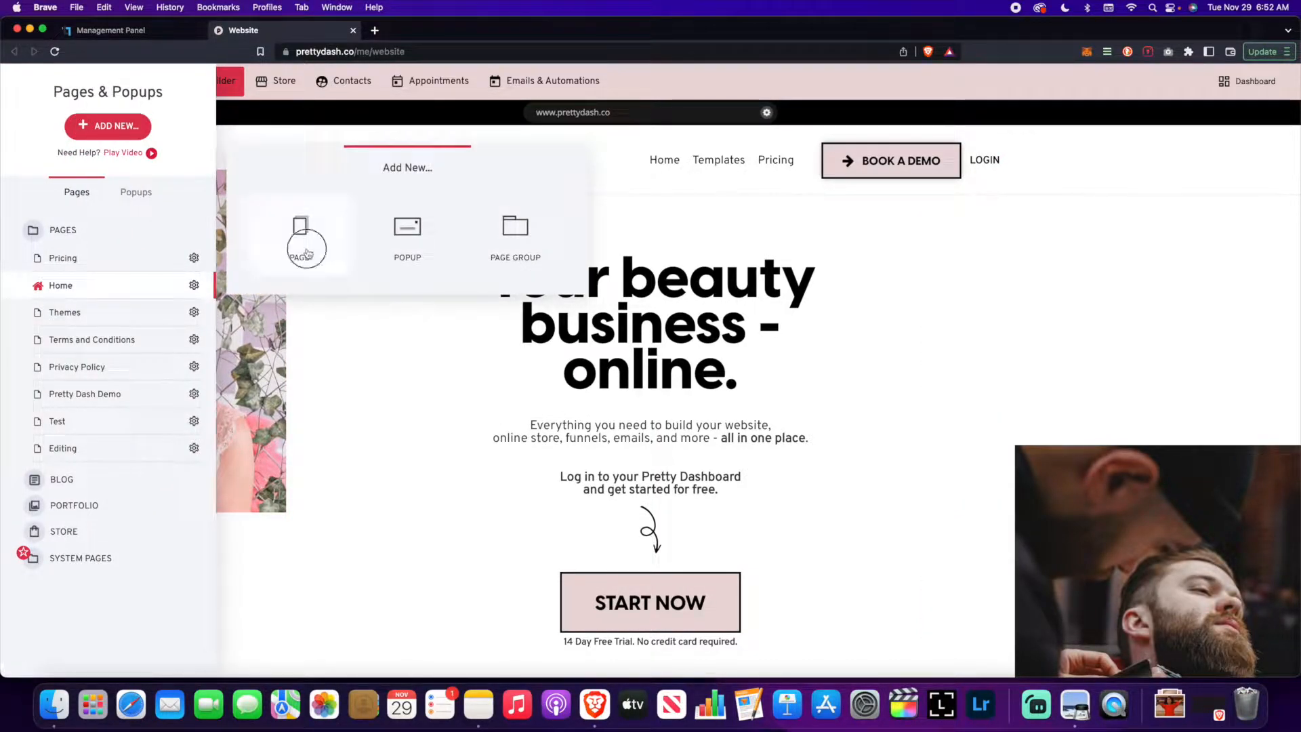
{"action": "left_click", "coordinate": [305, 234]}
{"action": "left_click", "coordinate": [154, 331]}
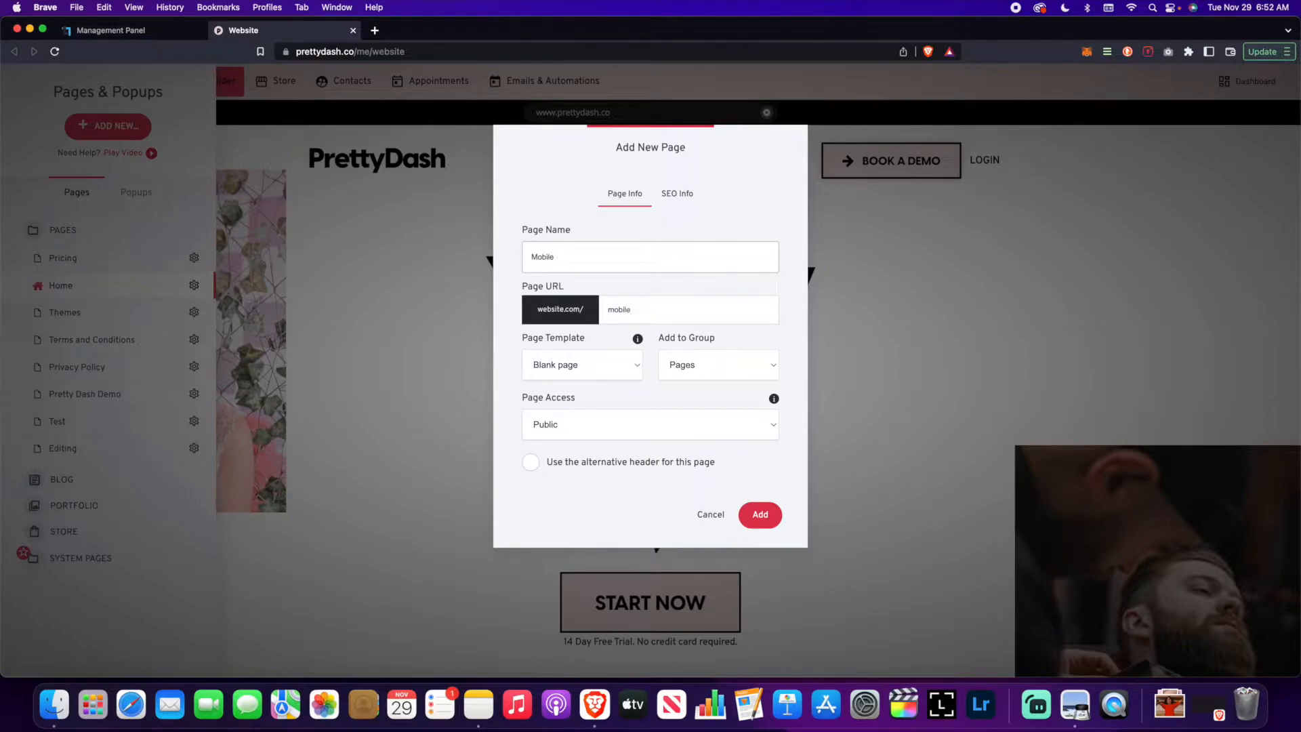
{"action": "left_click", "coordinate": [761, 517]}
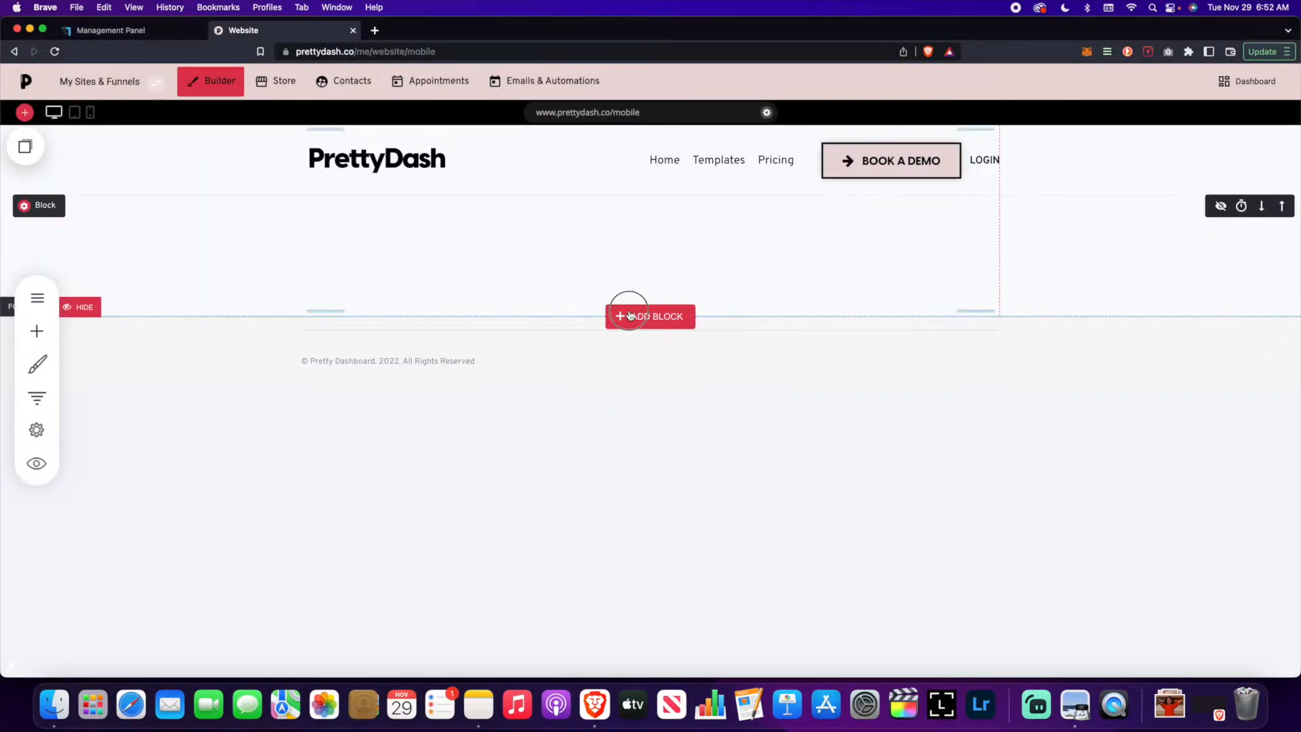
Step: Add the "Totally Slaying Headlines" Hero block with the money photo background below the page header
{"action": "left_click", "coordinate": [627, 313]}
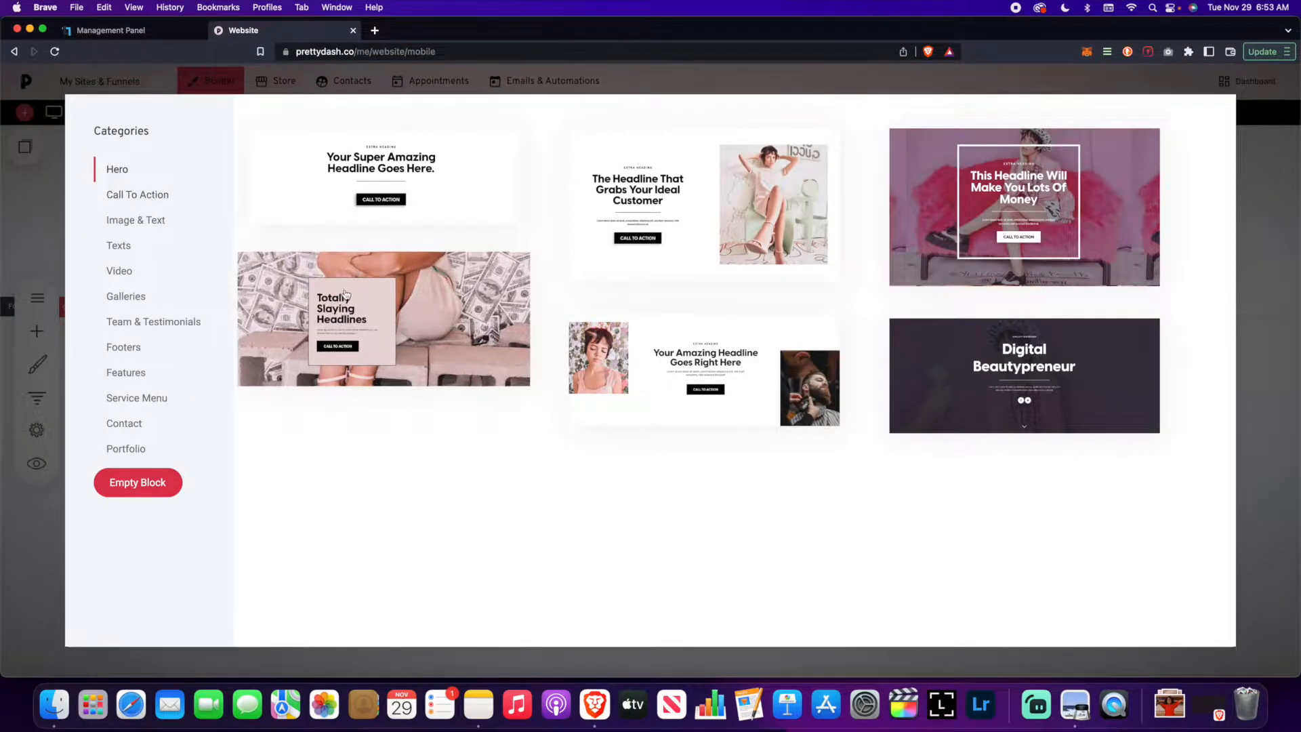
{"action": "left_click", "coordinate": [426, 293]}
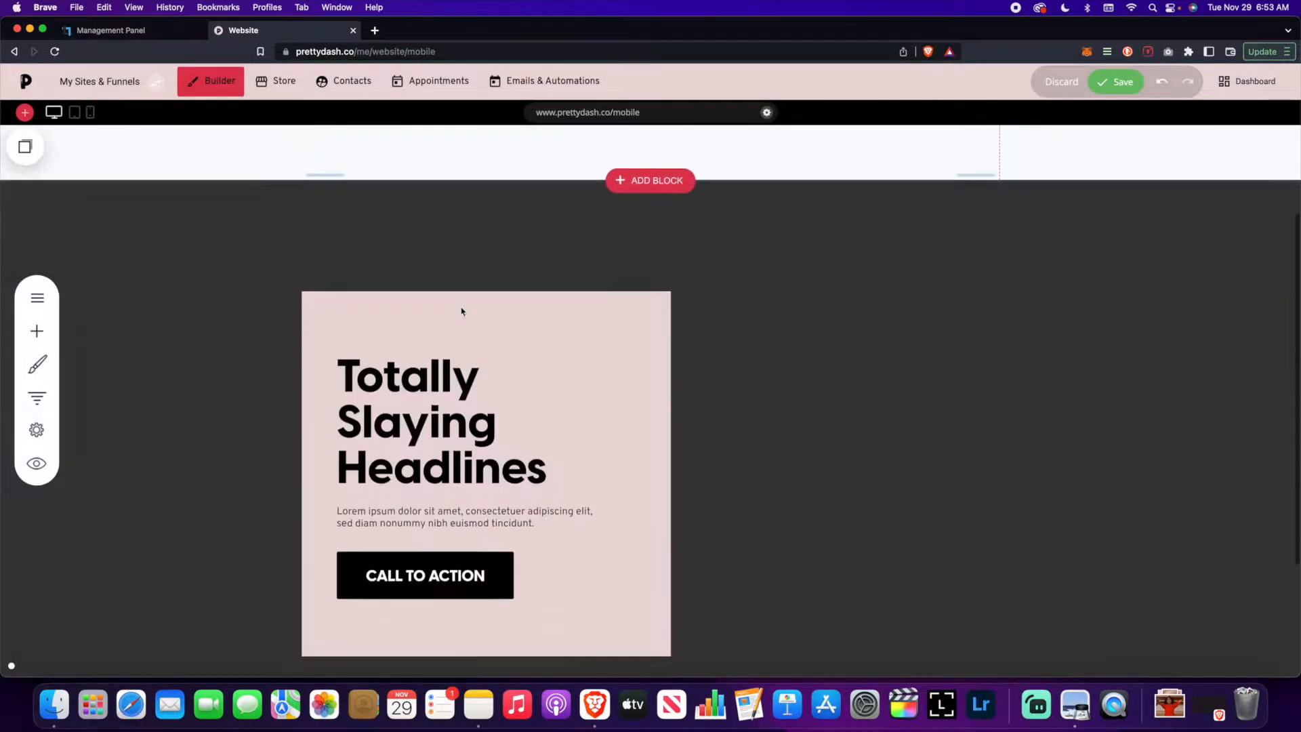
{"action": "scroll", "coordinate": [466, 311], "scroll_direction": "up", "scroll_amount": 5}
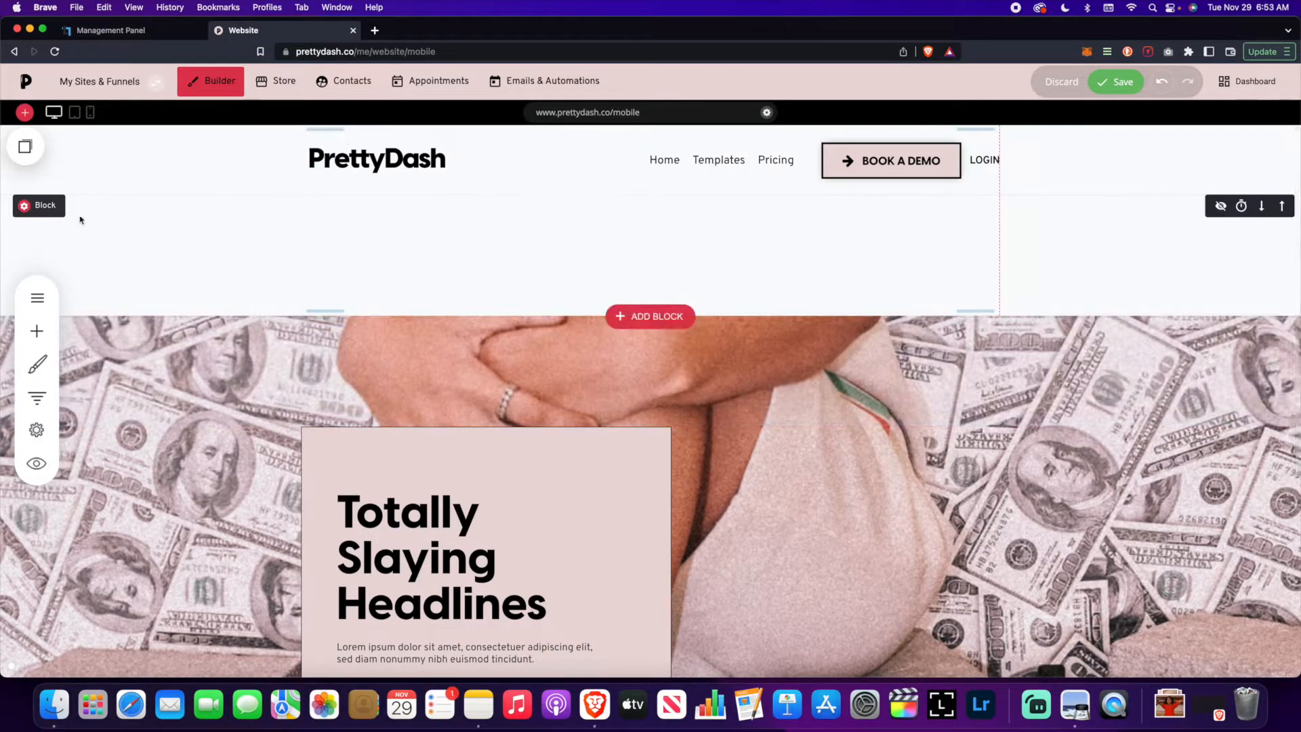
Step: Add the "What Clients Say" testimonials block with three client cards between the hero block and the footer
{"action": "scroll", "coordinate": [226, 246], "scroll_direction": "down", "scroll_amount": 5}
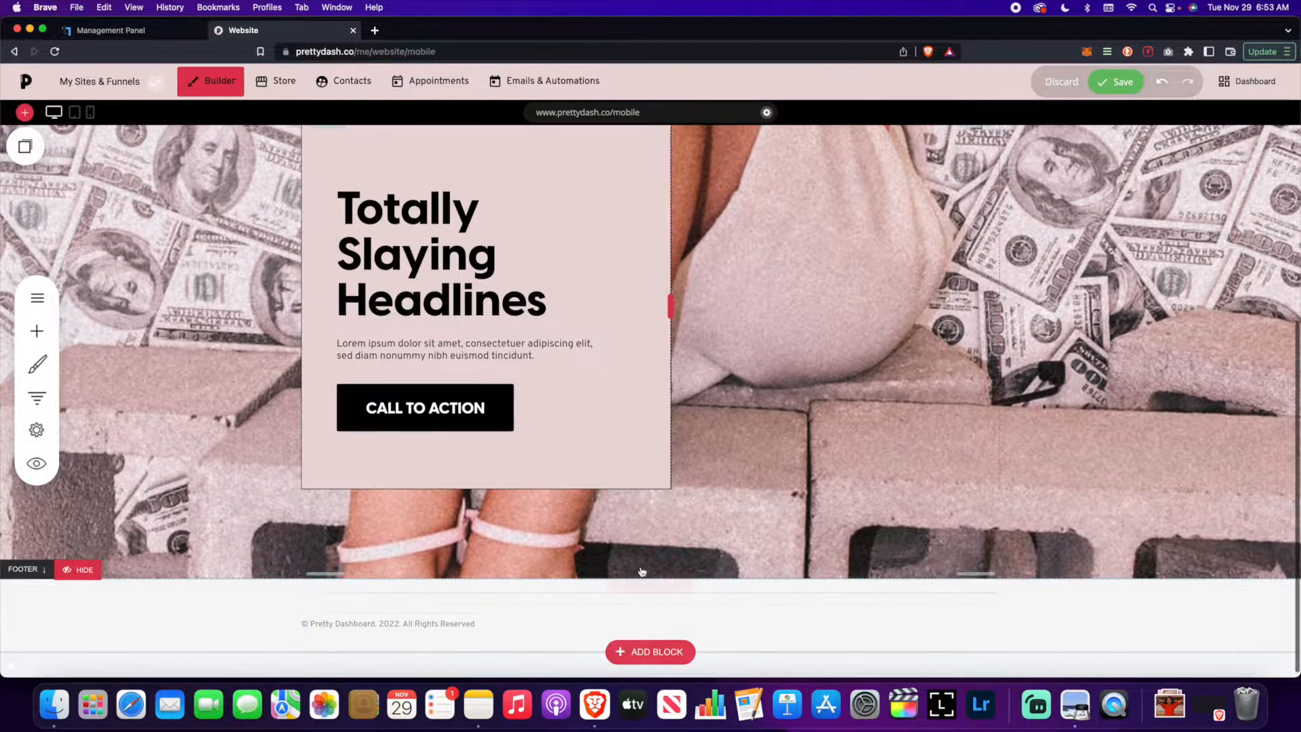
{"action": "left_click", "coordinate": [641, 581]}
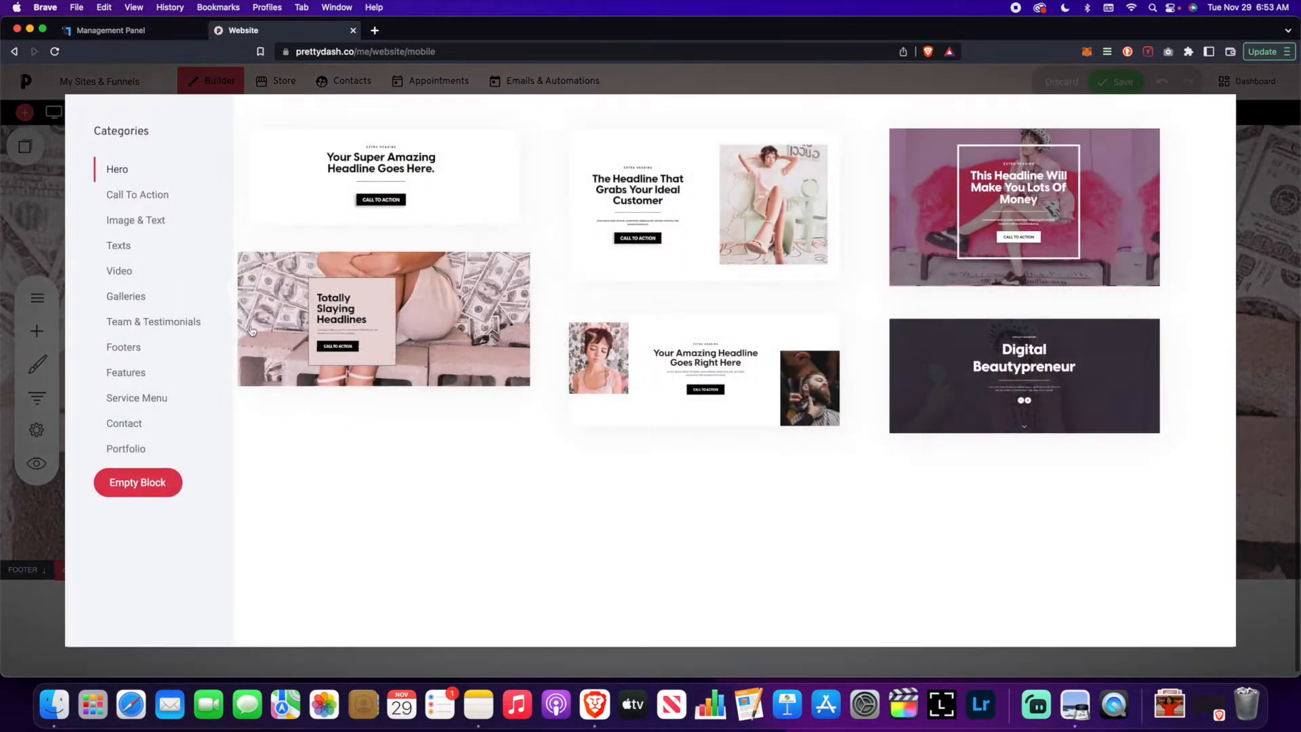
{"action": "left_click", "coordinate": [147, 320]}
{"action": "left_click", "coordinate": [1028, 226]}
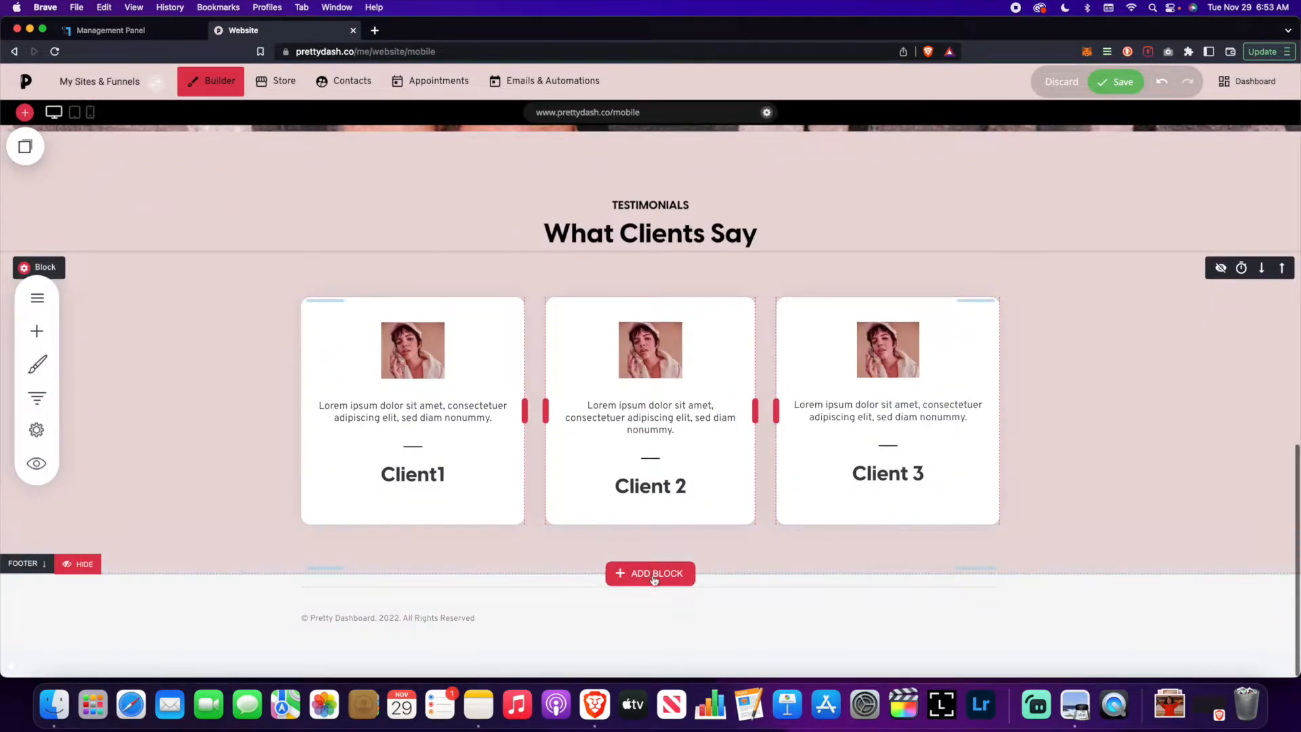
Step: Add the Call To Action block with two headline-and-button columns around a central image below the testimonials
{"action": "left_click", "coordinate": [653, 574]}
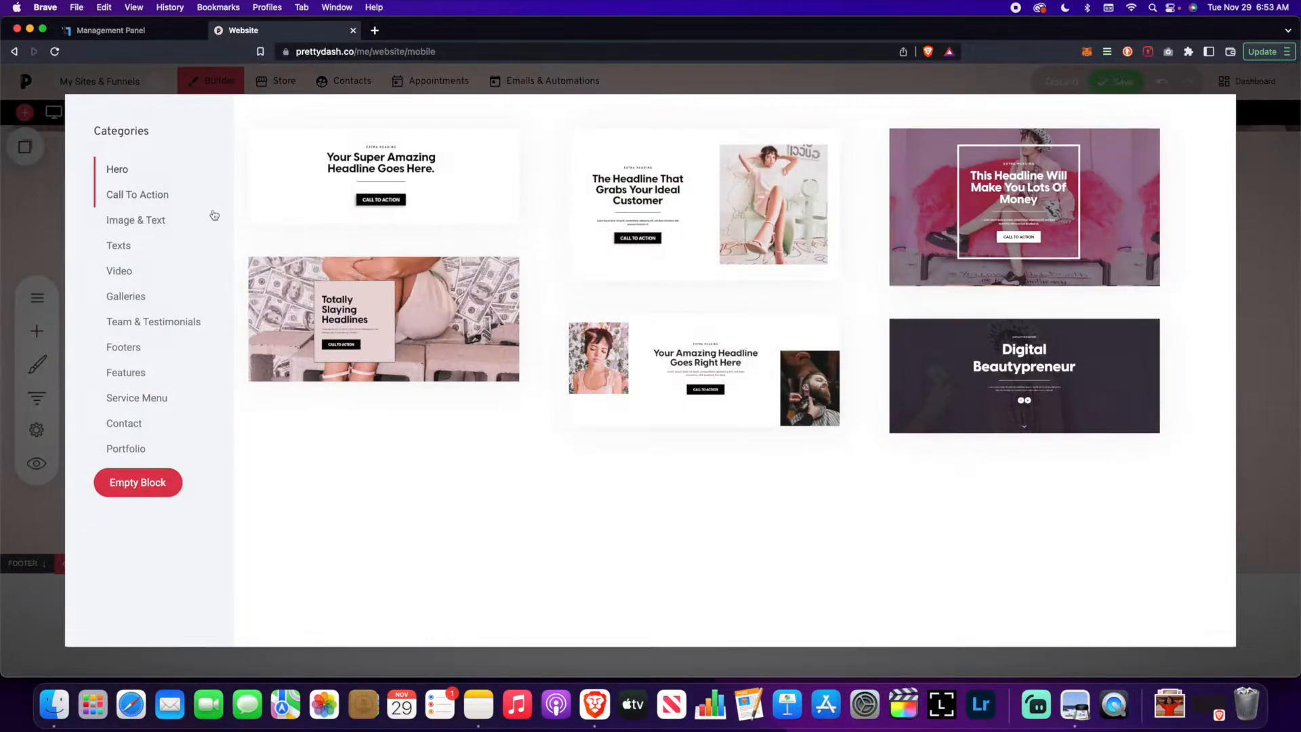
{"action": "left_click", "coordinate": [139, 200]}
{"action": "scroll", "coordinate": [322, 263], "scroll_direction": "down", "scroll_amount": 3}
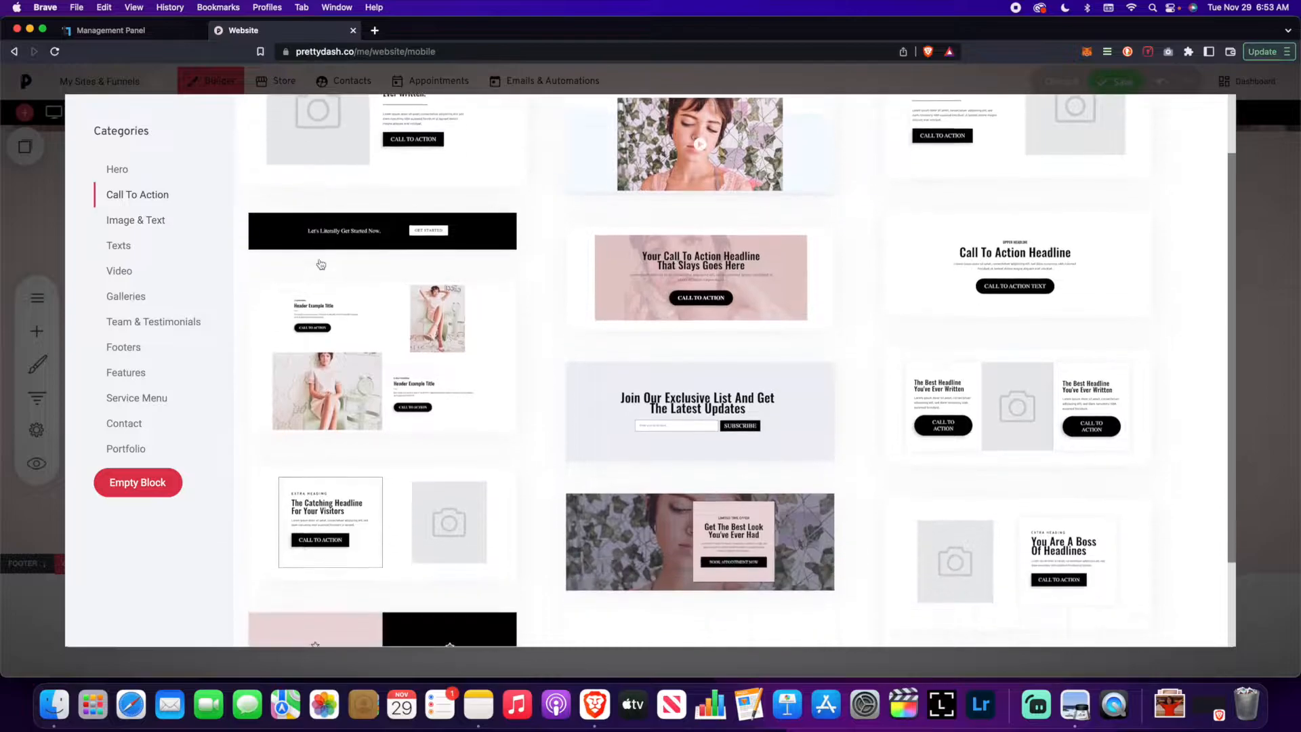
{"action": "scroll", "coordinate": [330, 266], "scroll_direction": "down", "scroll_amount": 2}
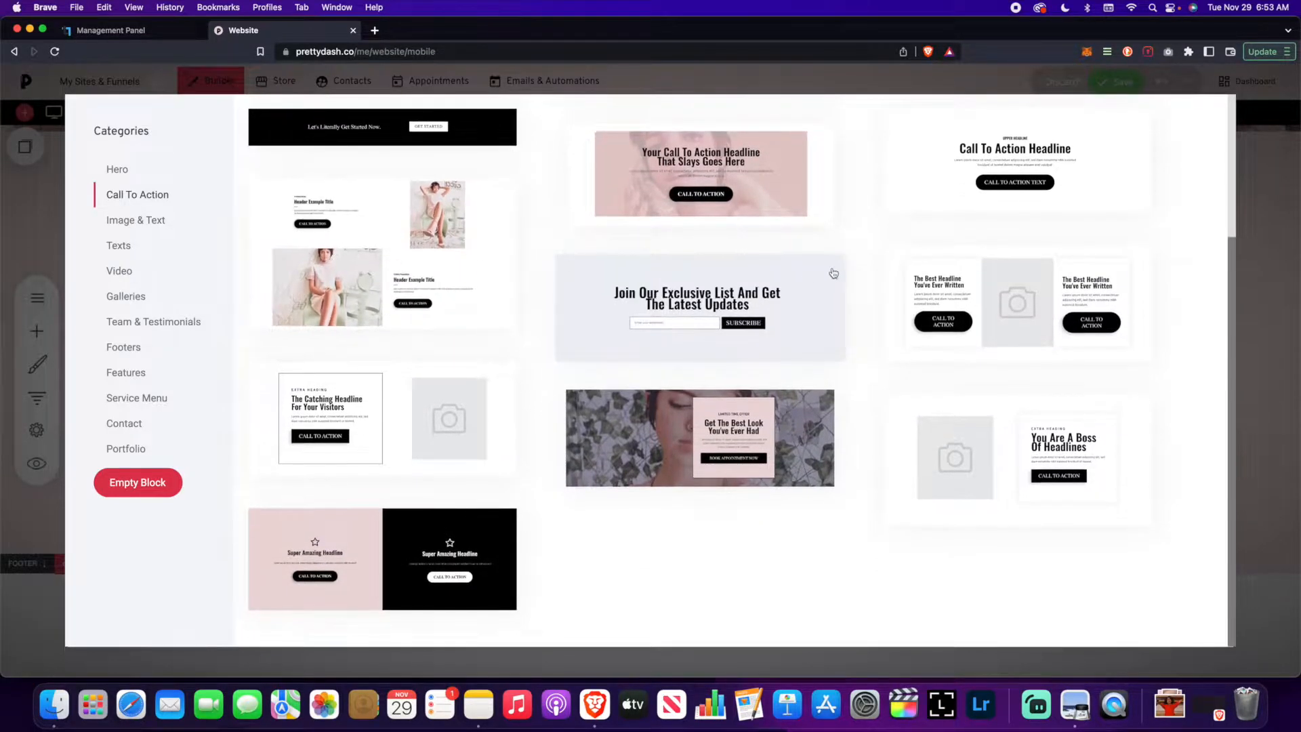
{"action": "left_click", "coordinate": [913, 283]}
Step: Add the Features block with four icon sections beside a photo of a seated woman, just above the footer
{"action": "scroll", "coordinate": [645, 405], "scroll_direction": "down", "scroll_amount": 5}
{"action": "left_click", "coordinate": [650, 574]}
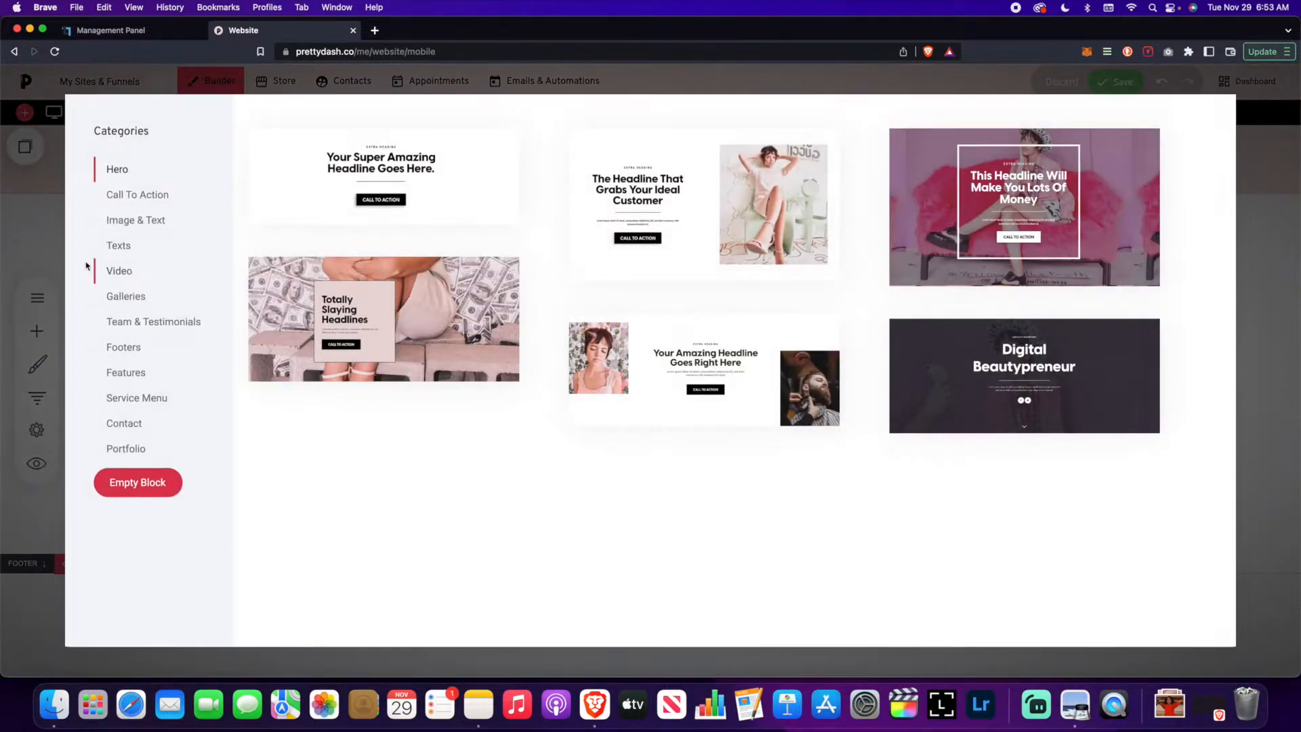
{"action": "left_click", "coordinate": [114, 252]}
{"action": "left_click", "coordinate": [119, 271]}
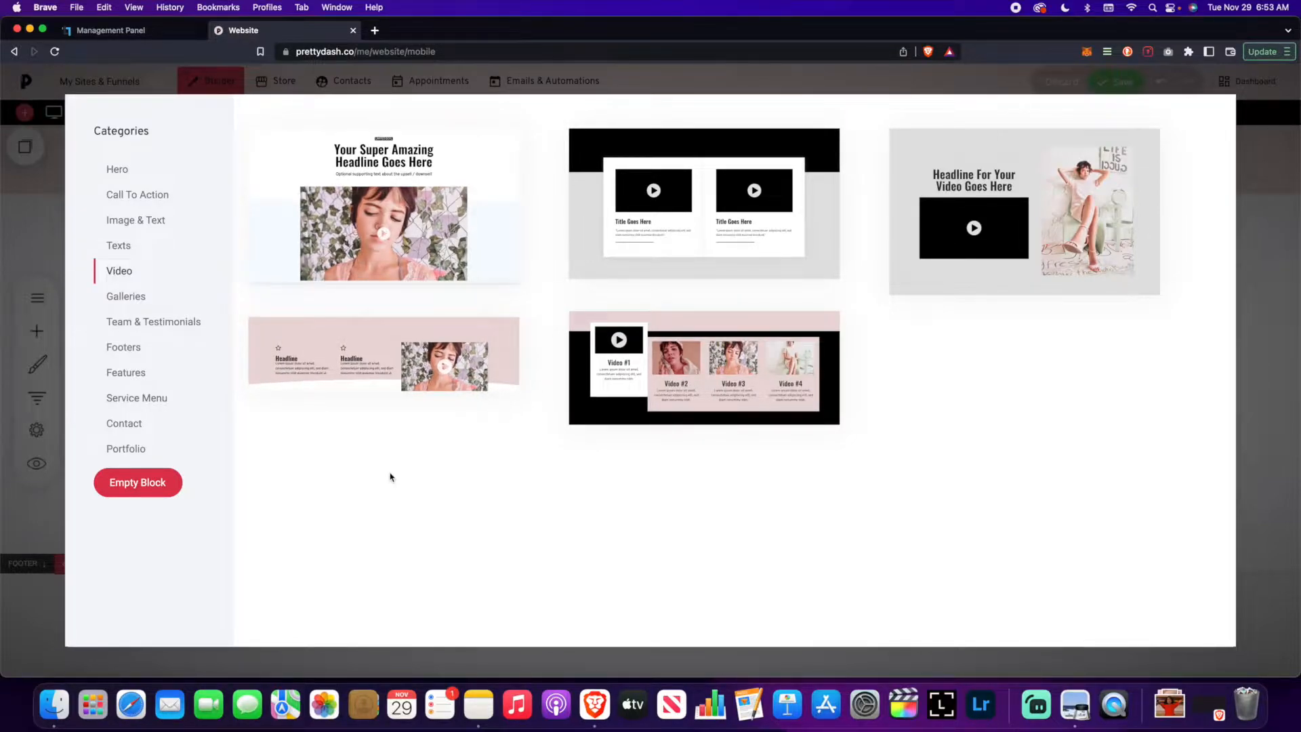
{"action": "left_click", "coordinate": [136, 375]}
{"action": "scroll", "coordinate": [379, 406], "scroll_direction": "down", "scroll_amount": 3}
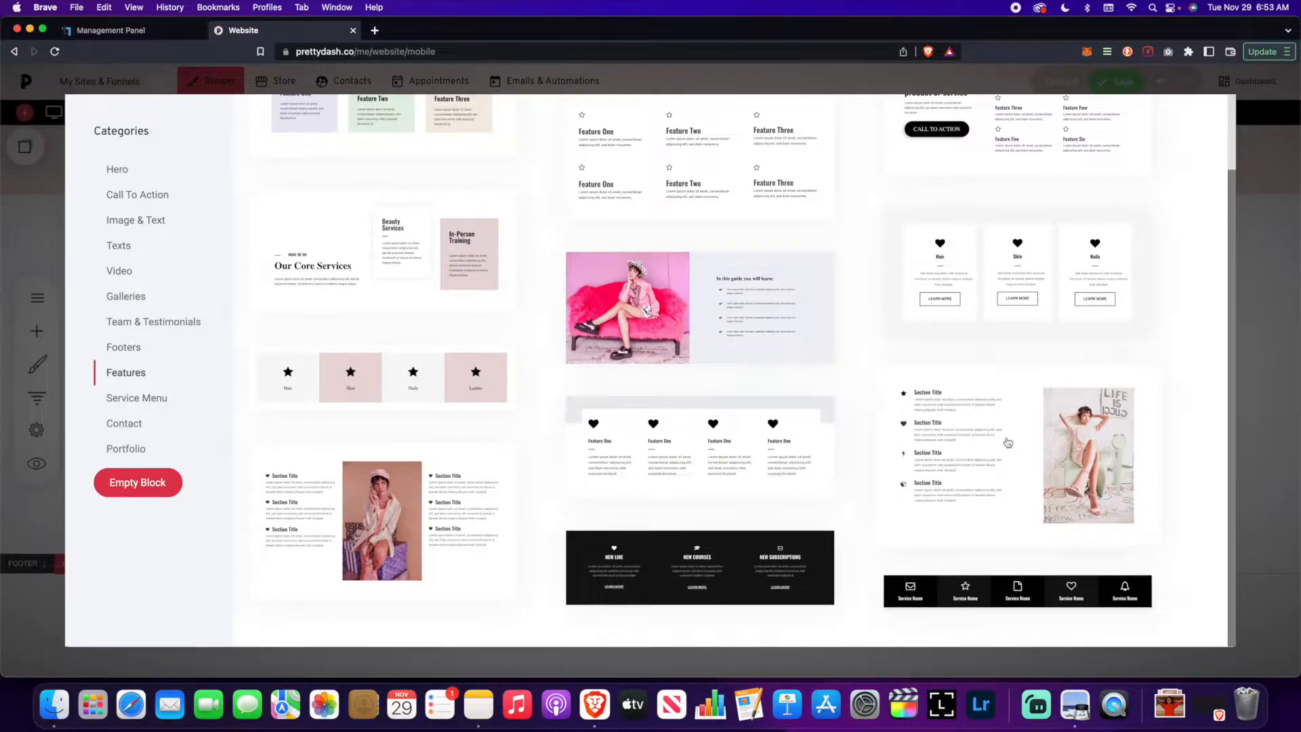
{"action": "left_click", "coordinate": [1008, 443]}
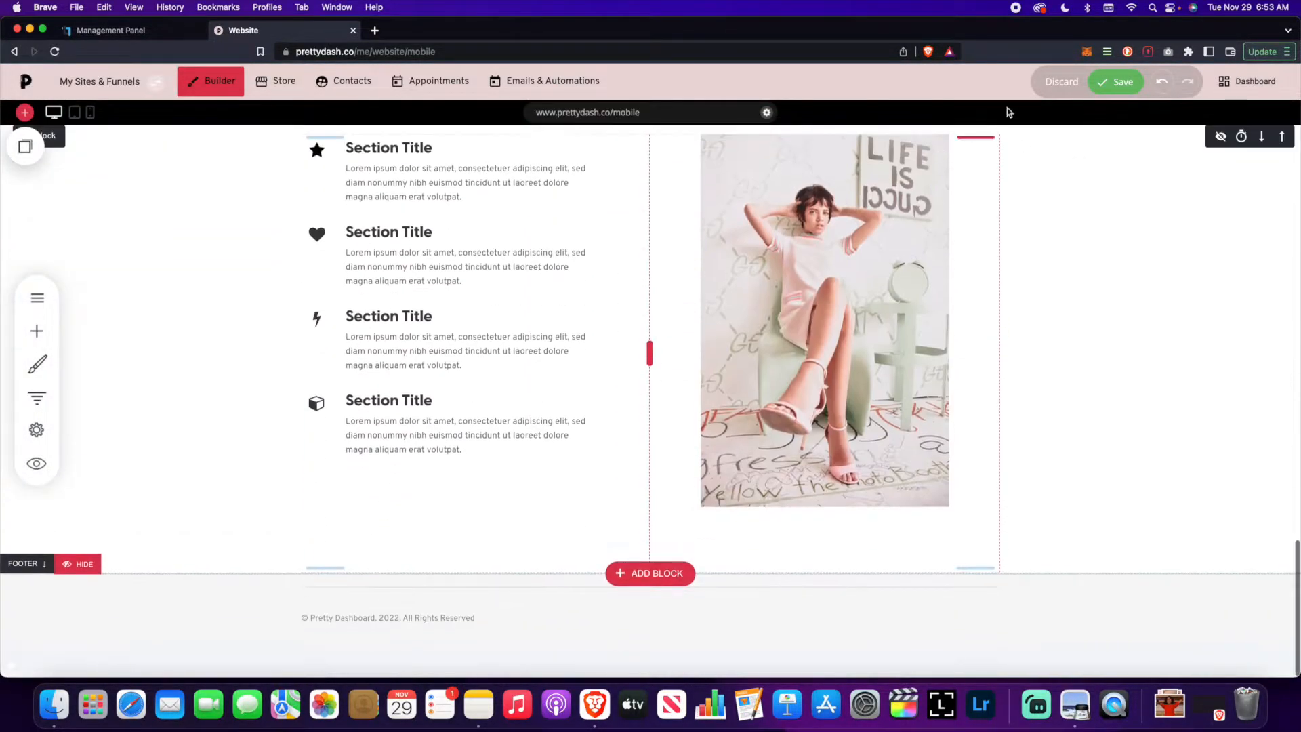
Step: Save the Mobile page and switch the builder to the mobile view
{"action": "left_click", "coordinate": [1111, 84]}
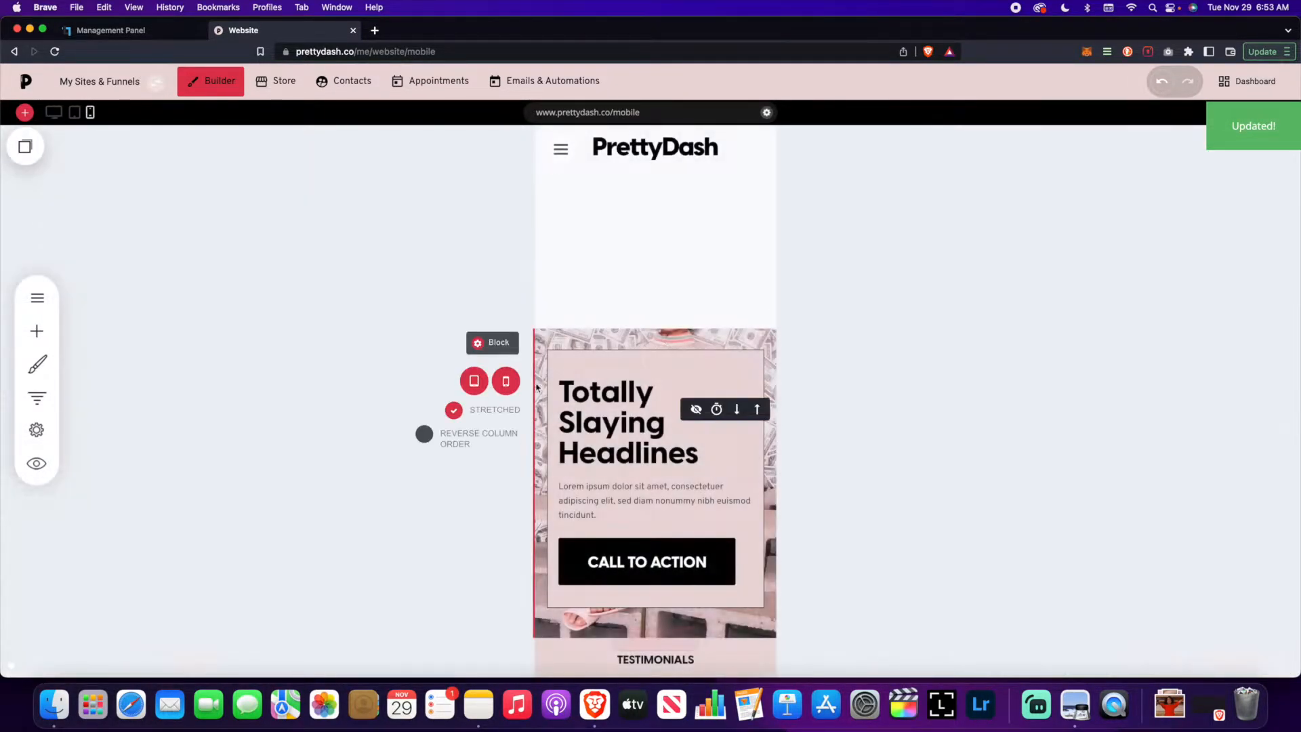
Step: Examine how the hero, testimonials, call-to-action and features blocks stack and align in the mobile layout
{"action": "scroll", "coordinate": [678, 305], "scroll_direction": "down", "scroll_amount": 3}
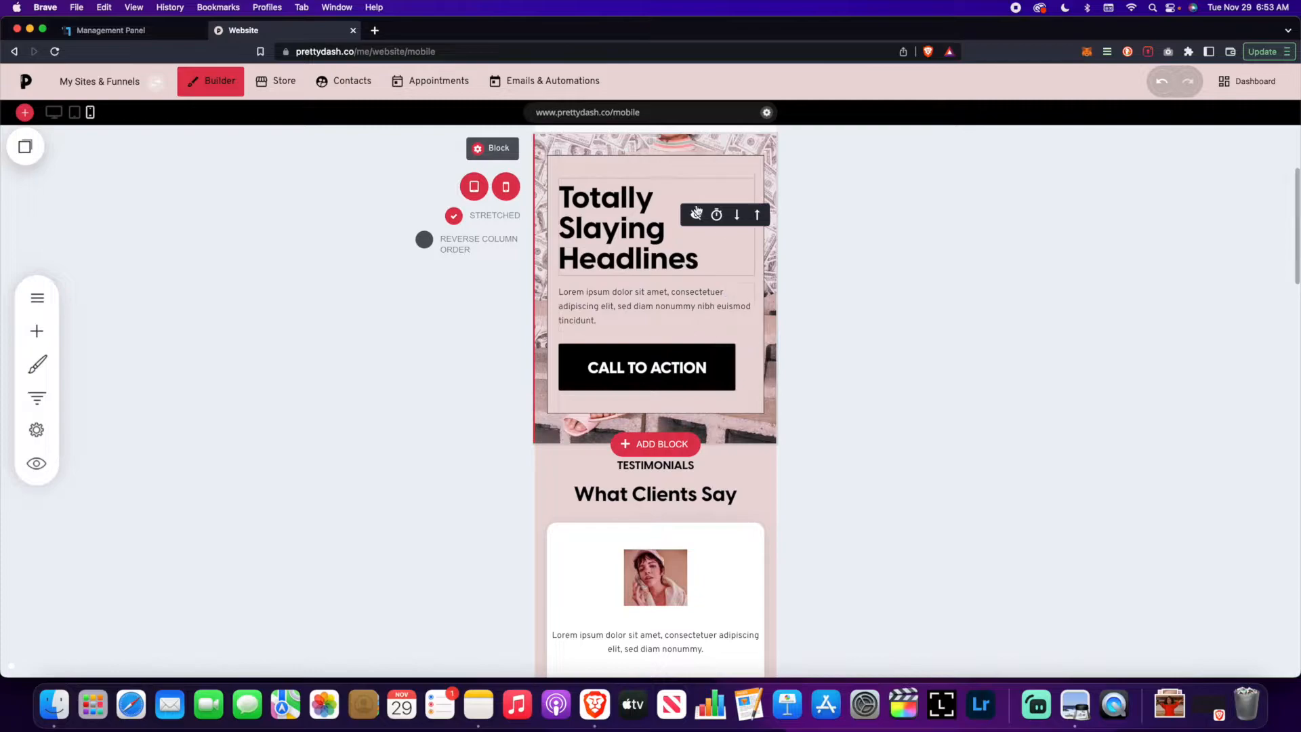
{"action": "scroll", "coordinate": [680, 301], "scroll_direction": "up", "scroll_amount": 2}
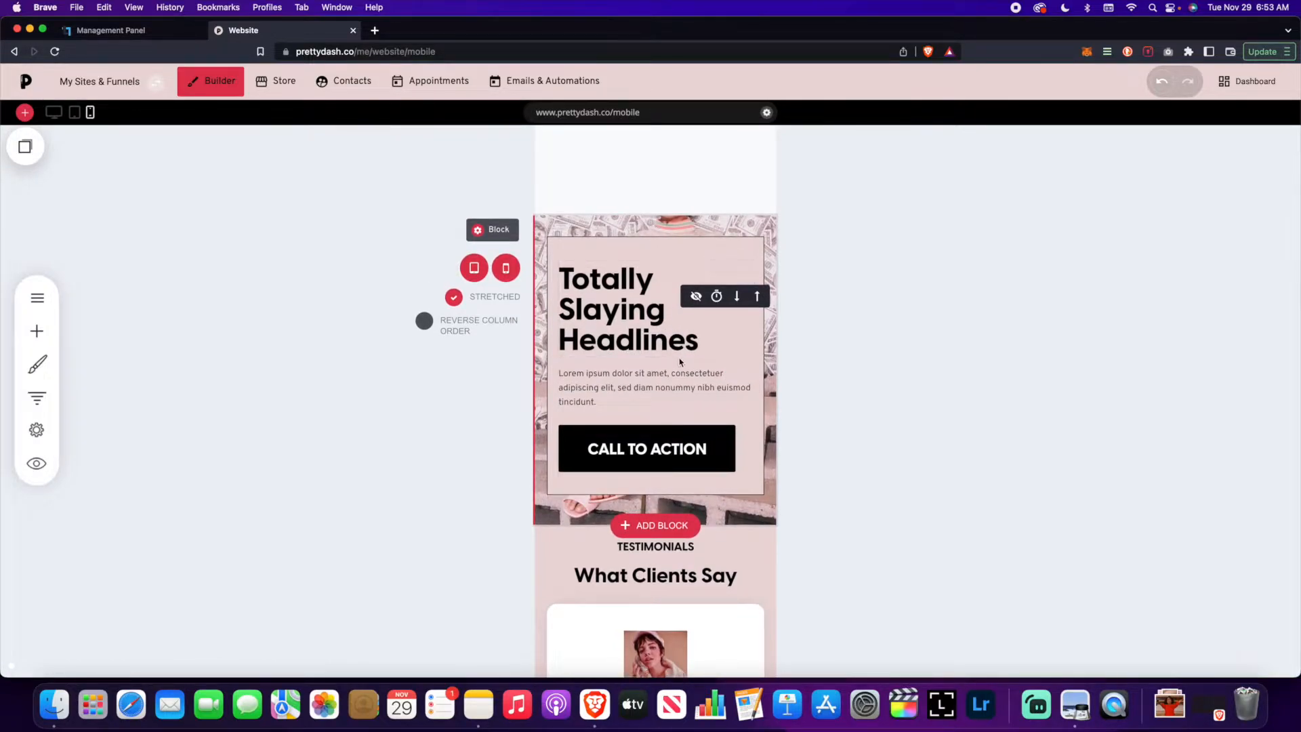
{"action": "scroll", "coordinate": [712, 383], "scroll_direction": "down", "scroll_amount": 5}
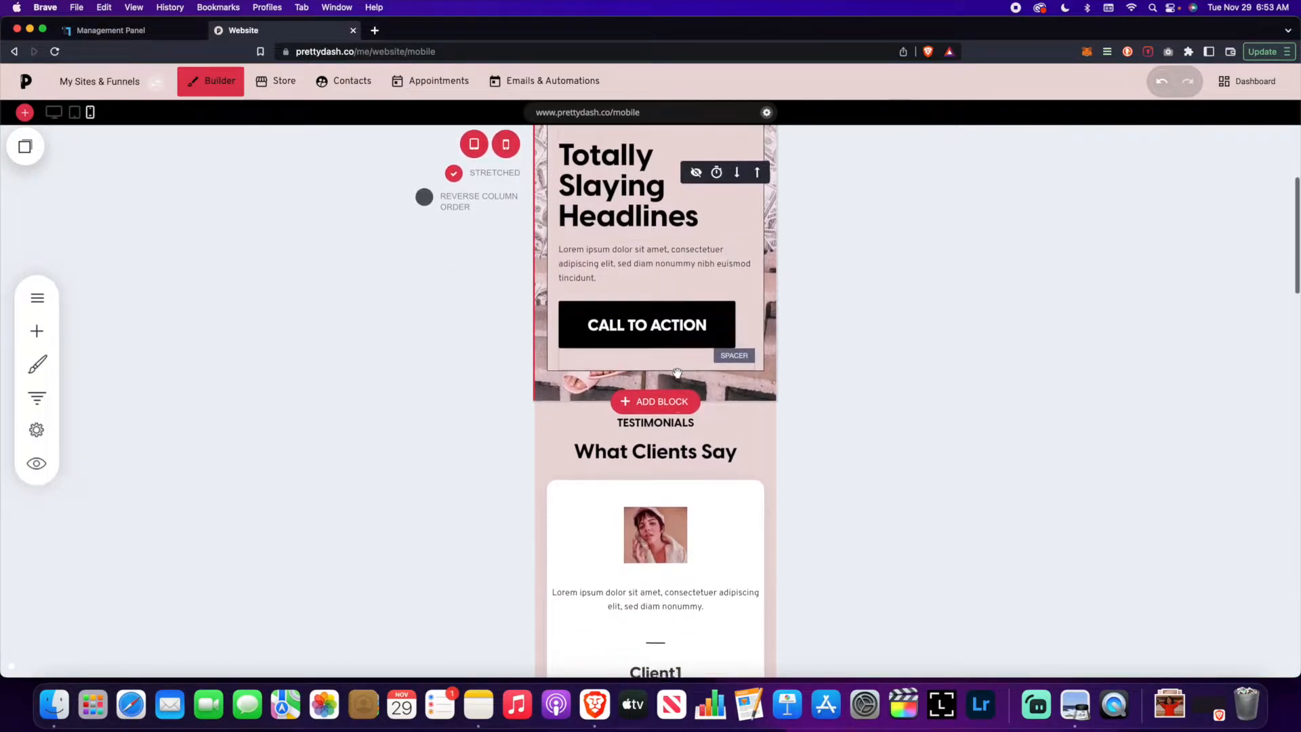
{"action": "scroll", "coordinate": [679, 375], "scroll_direction": "down", "scroll_amount": 2}
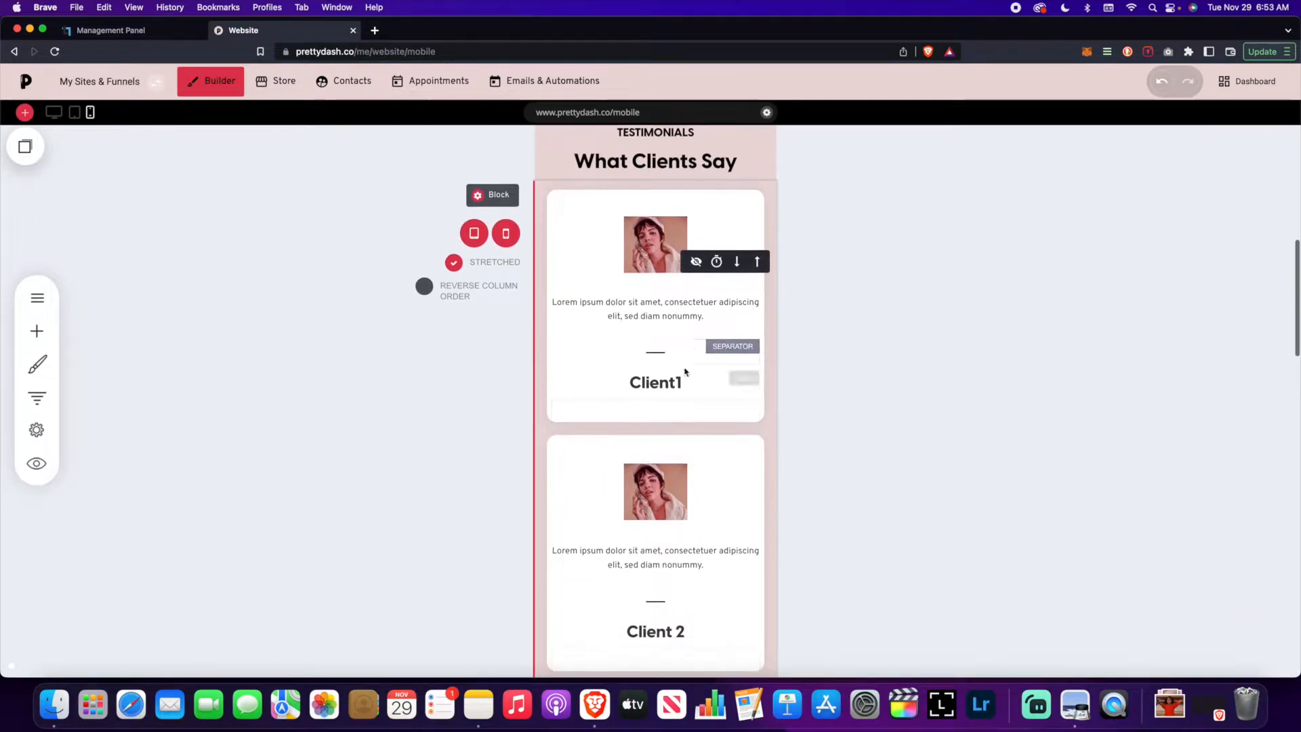
{"action": "scroll", "coordinate": [670, 343], "scroll_direction": "up", "scroll_amount": 1}
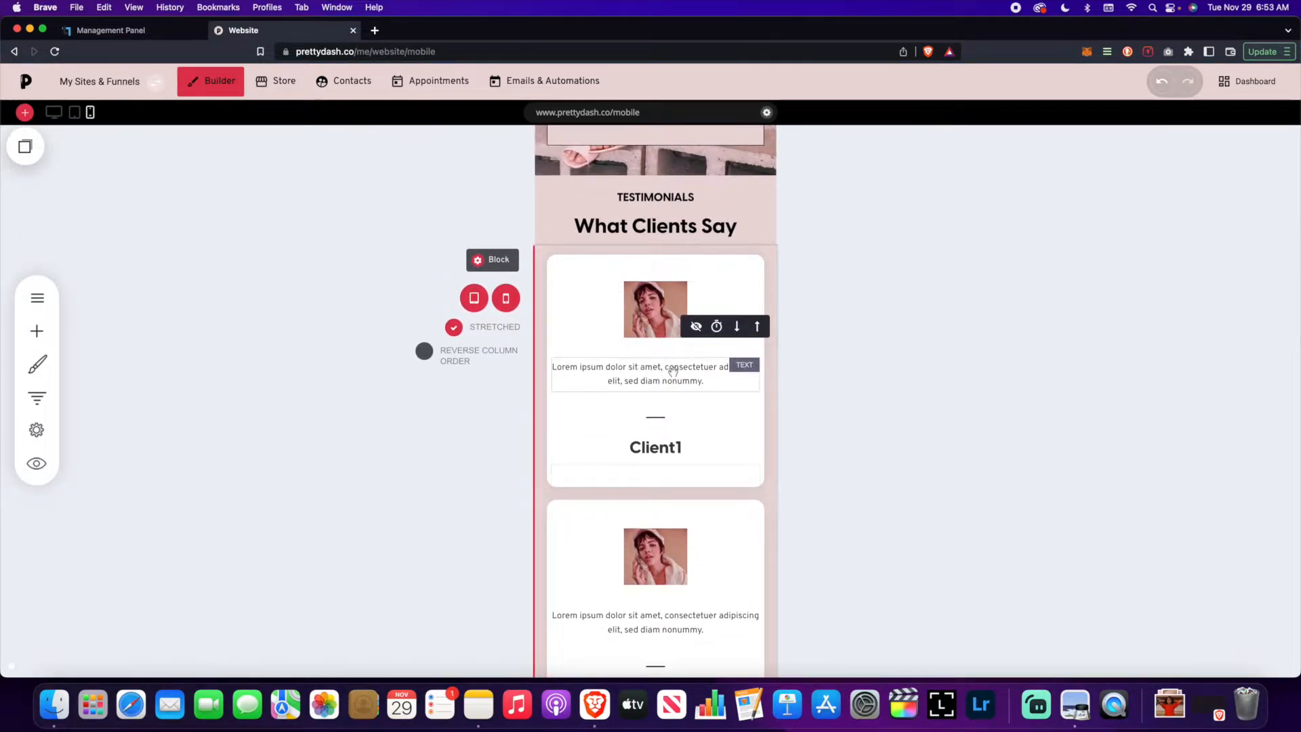
{"action": "scroll", "coordinate": [664, 398], "scroll_direction": "down", "scroll_amount": 10}
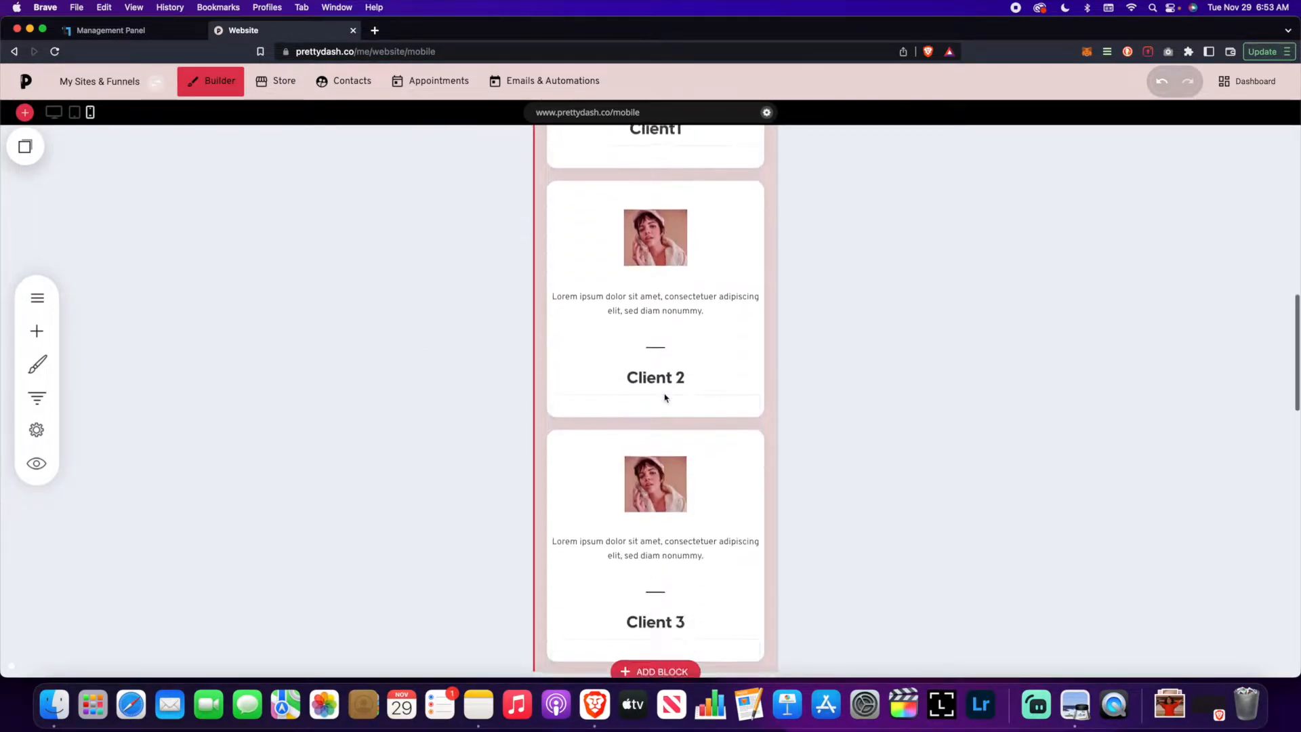
{"action": "scroll", "coordinate": [664, 394], "scroll_direction": "down", "scroll_amount": 4}
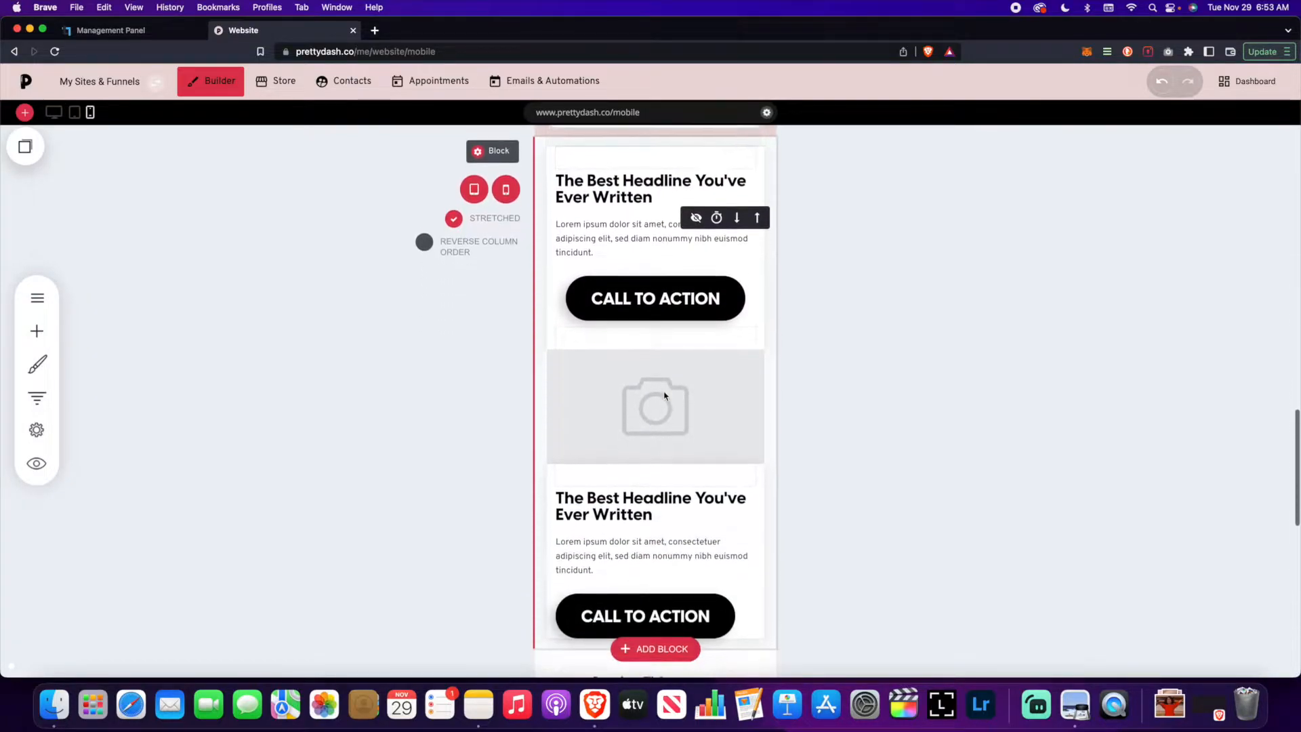
{"action": "scroll", "coordinate": [664, 393], "scroll_direction": "up", "scroll_amount": 3}
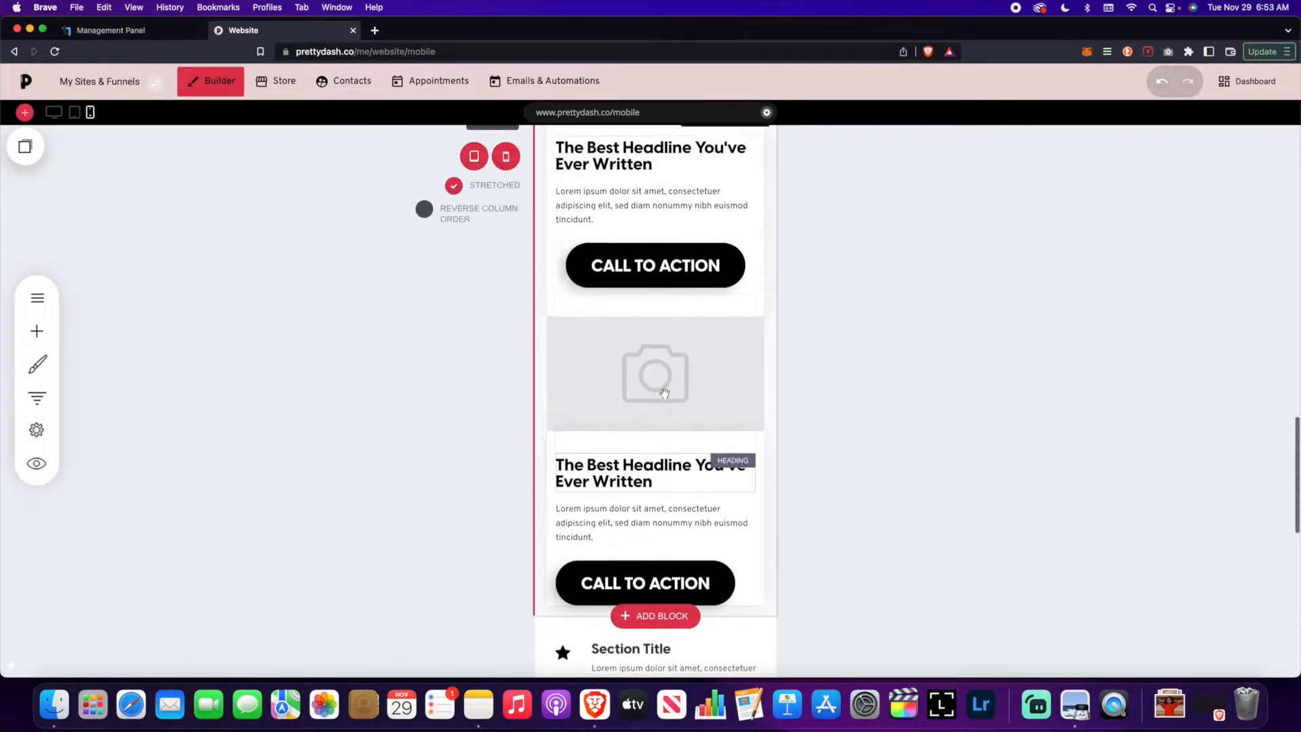
{"action": "scroll", "coordinate": [748, 391], "scroll_direction": "down", "scroll_amount": 3}
{"action": "scroll", "coordinate": [749, 391], "scroll_direction": "down", "scroll_amount": 5}
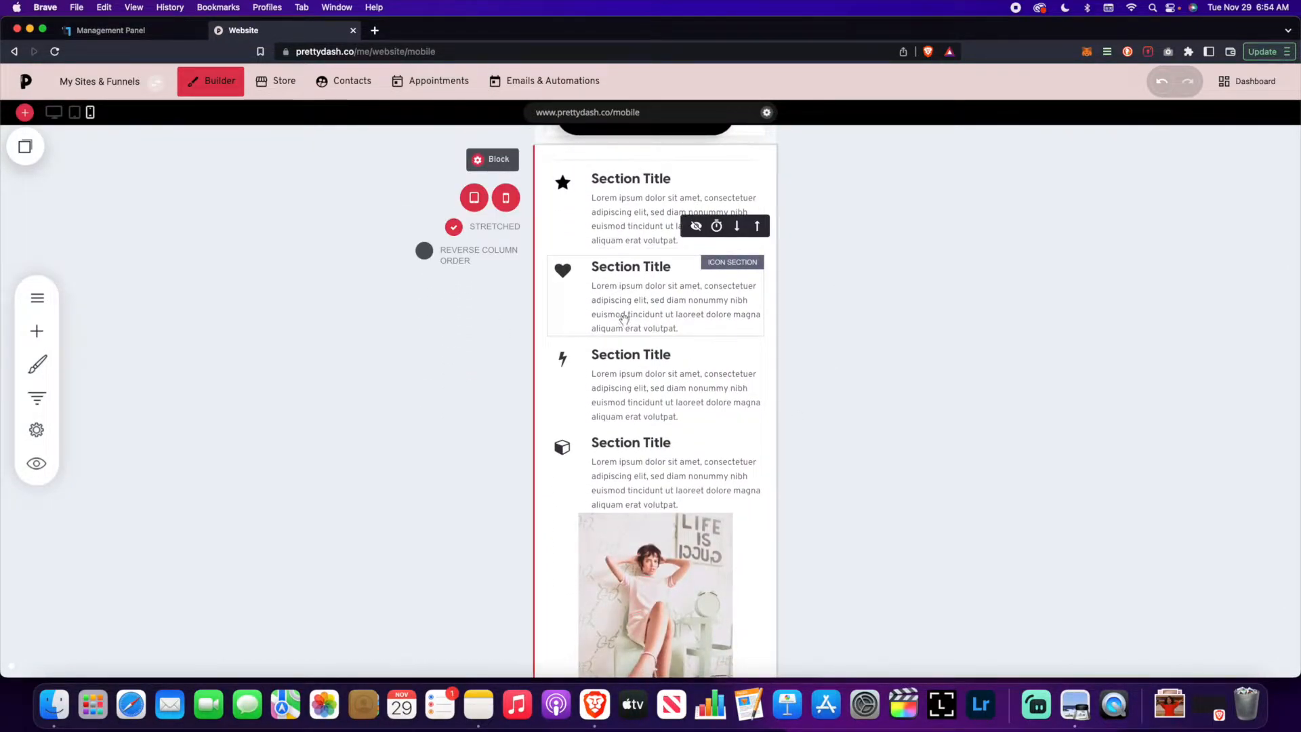
{"action": "scroll", "coordinate": [593, 304], "scroll_direction": "down", "scroll_amount": 3}
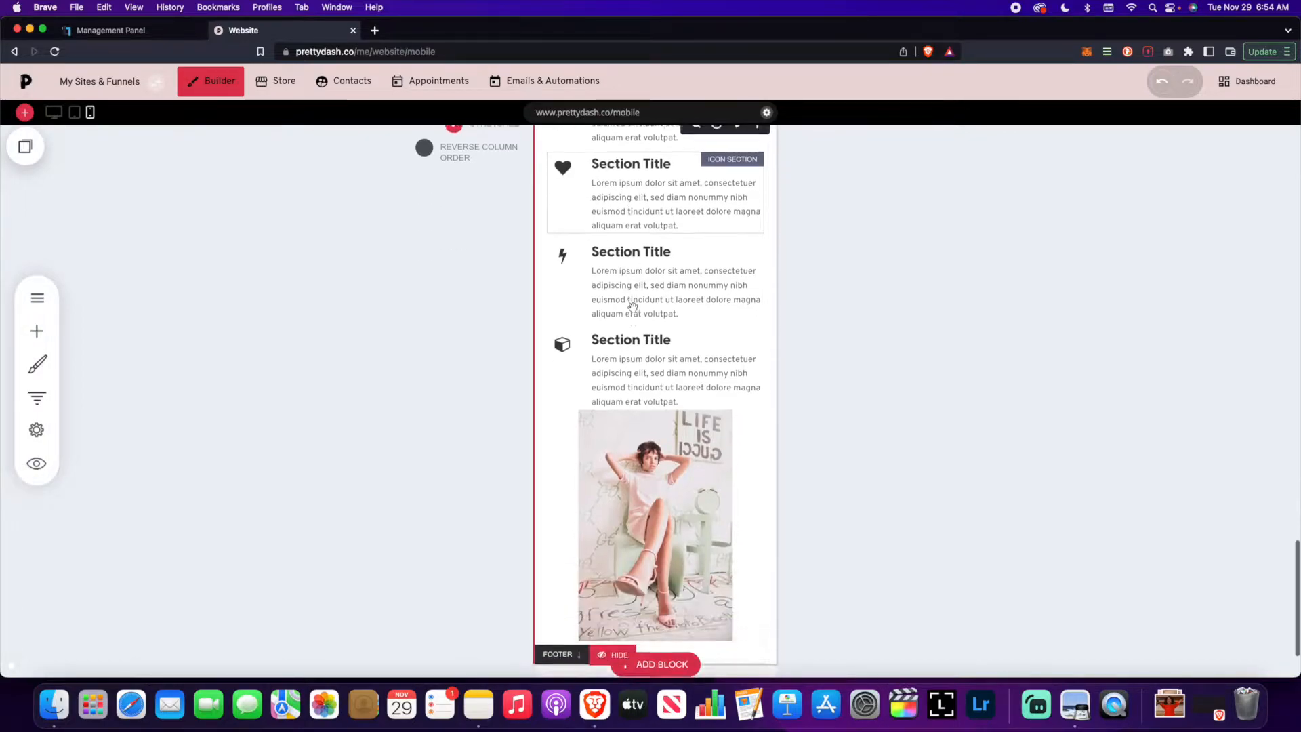
{"action": "scroll", "coordinate": [722, 450], "scroll_direction": "up", "scroll_amount": 2}
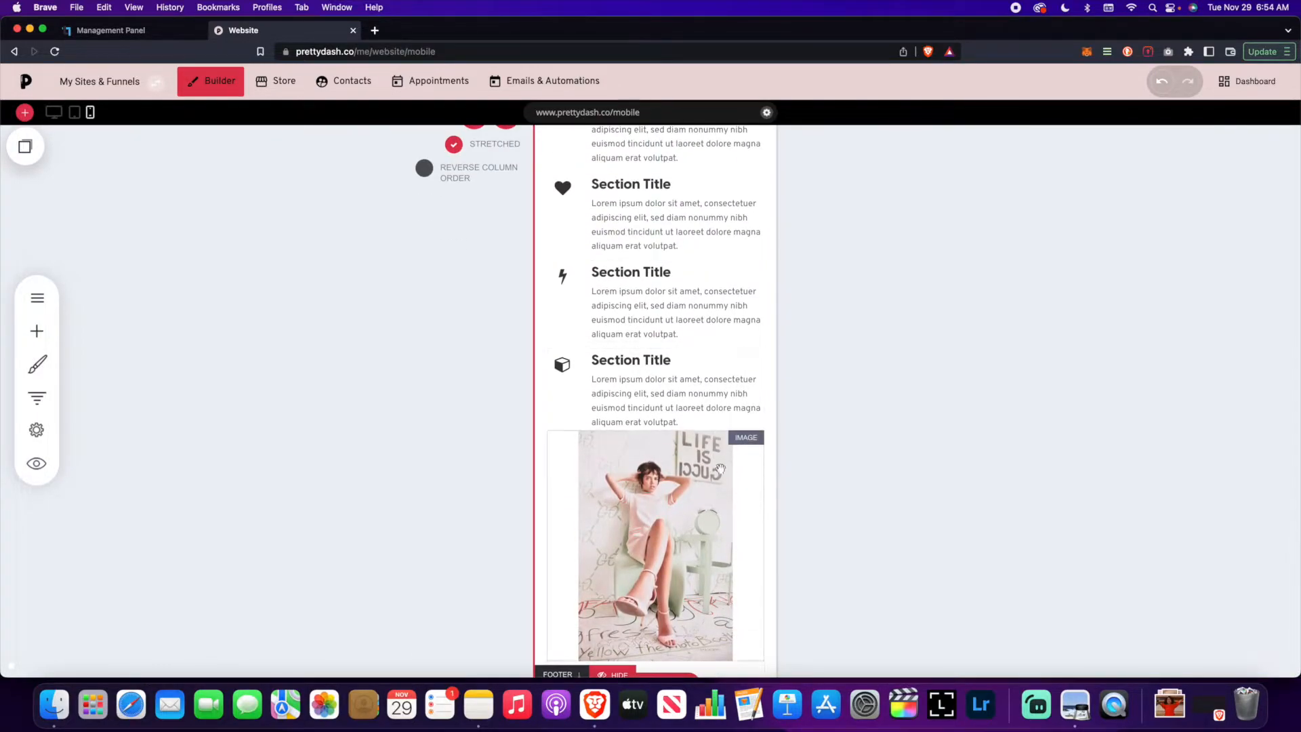
{"action": "scroll", "coordinate": [684, 353], "scroll_direction": "up", "scroll_amount": 20}
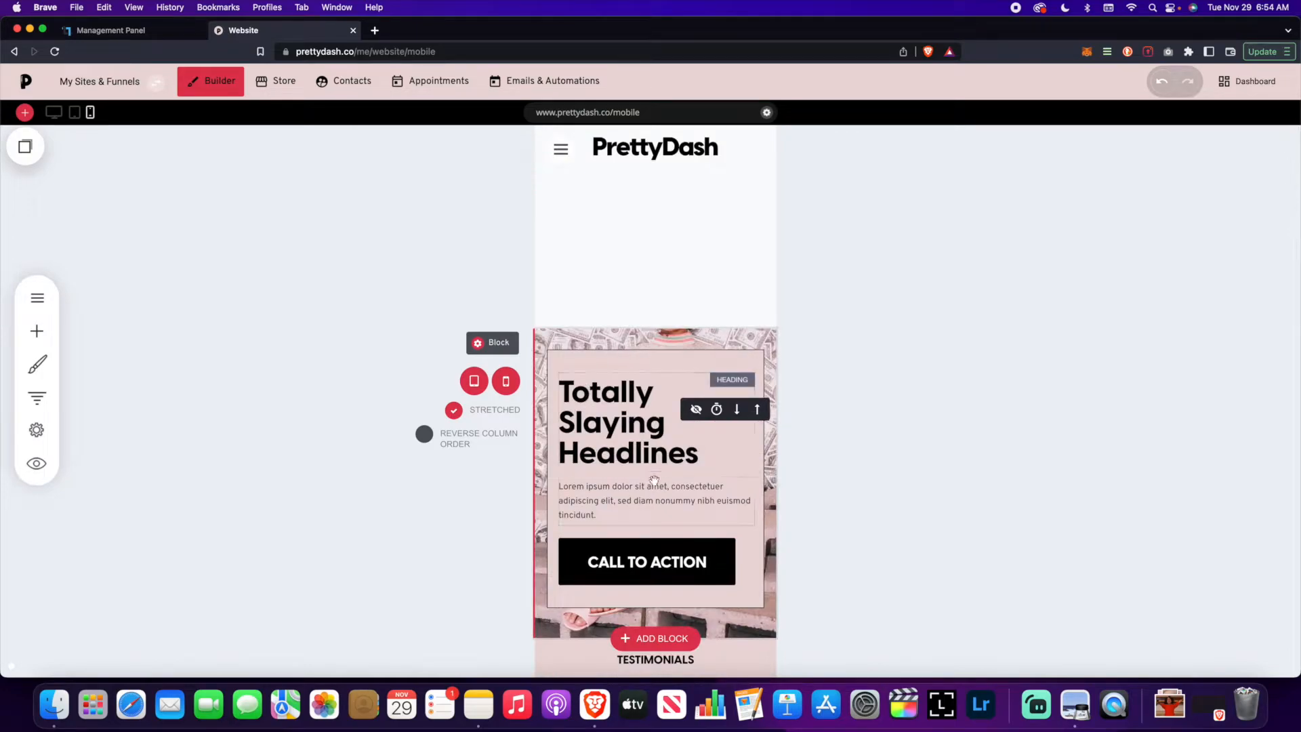
{"action": "scroll", "coordinate": [654, 380], "scroll_direction": "down", "scroll_amount": 15}
{"action": "scroll", "coordinate": [671, 451], "scroll_direction": "down", "scroll_amount": 6}
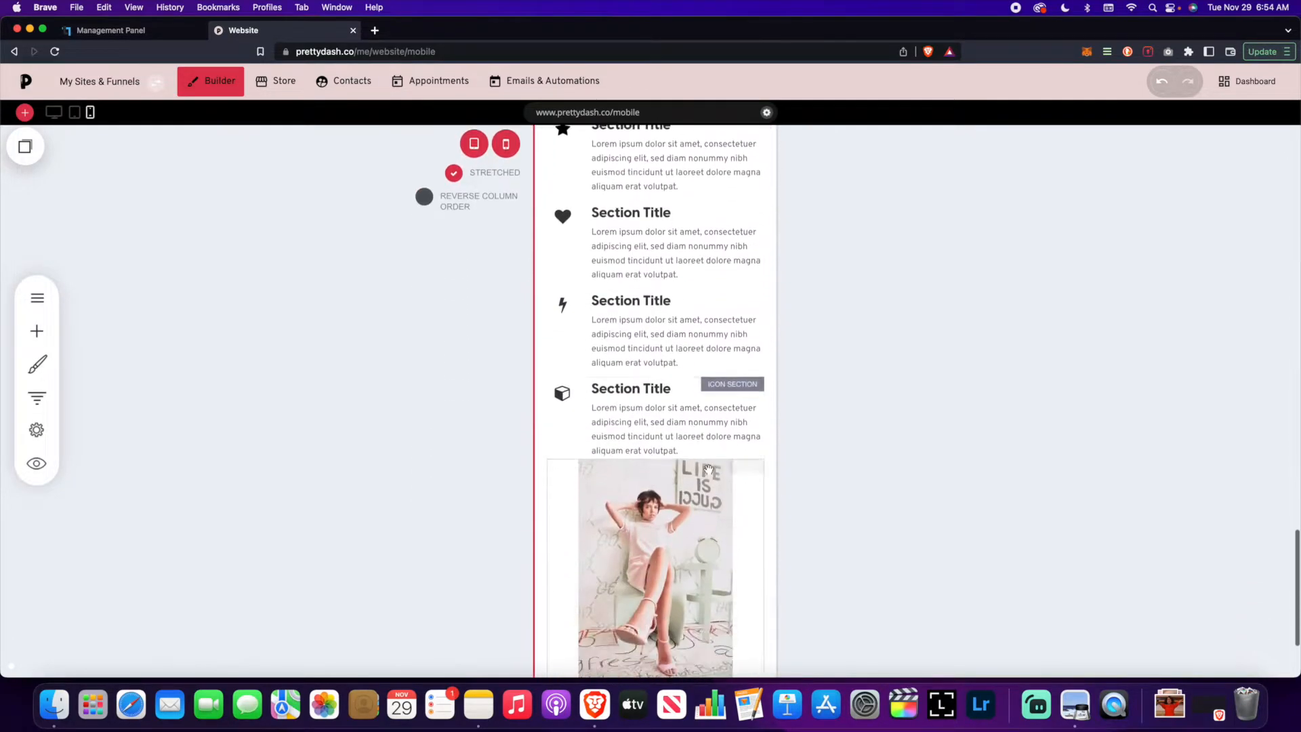
{"action": "scroll", "coordinate": [656, 380], "scroll_direction": "up", "scroll_amount": 10}
{"action": "scroll", "coordinate": [656, 381], "scroll_direction": "up", "scroll_amount": 8}
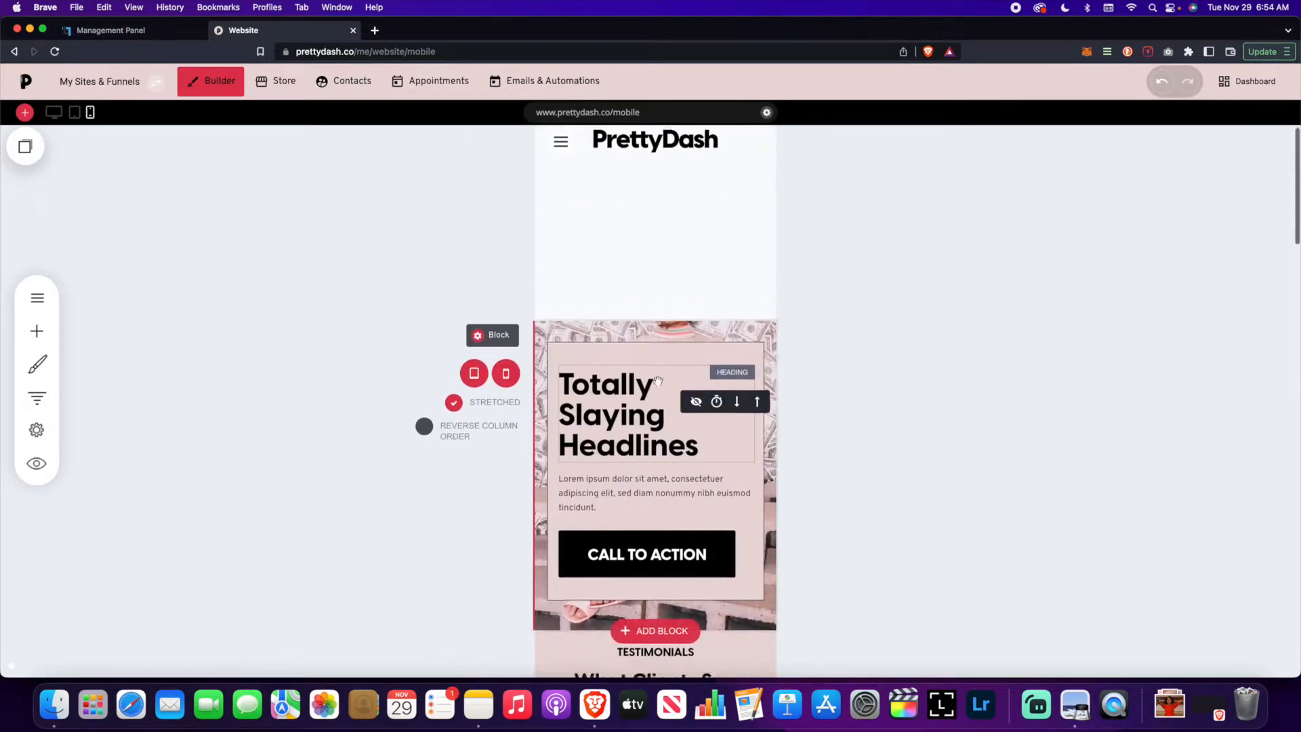
{"action": "scroll", "coordinate": [658, 382], "scroll_direction": "down", "scroll_amount": 5}
{"action": "scroll", "coordinate": [659, 384], "scroll_direction": "down", "scroll_amount": 2}
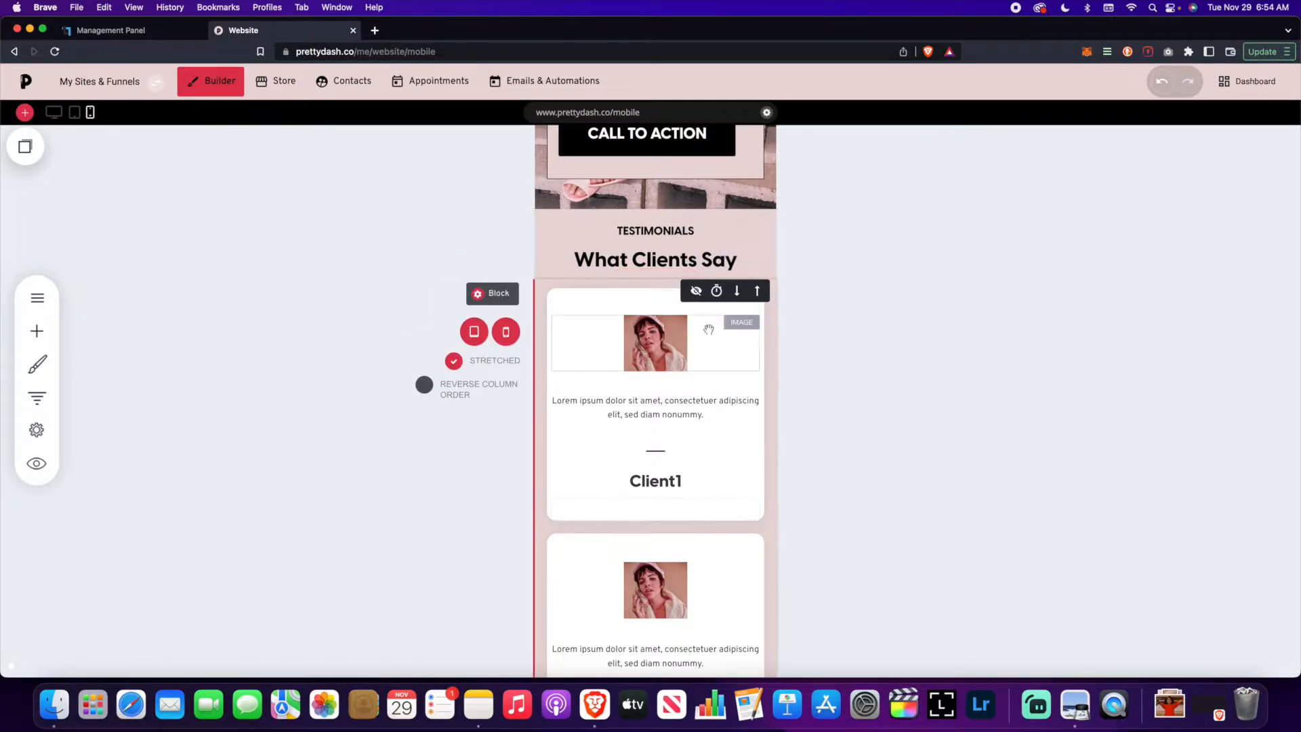
Step: Clear the copied elements list in the desktop view and copy the testimonials block containing the three client cards
{"action": "left_click", "coordinate": [55, 114]}
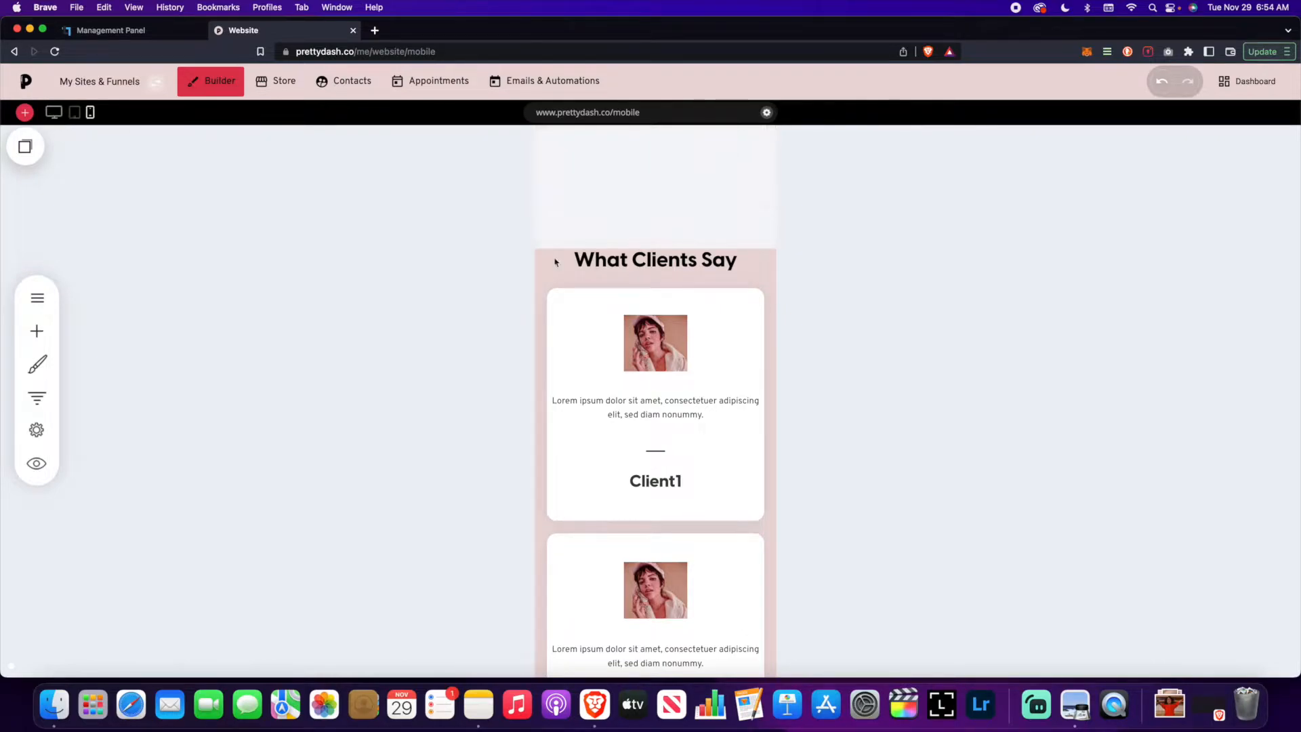
{"action": "left_click", "coordinate": [25, 146]}
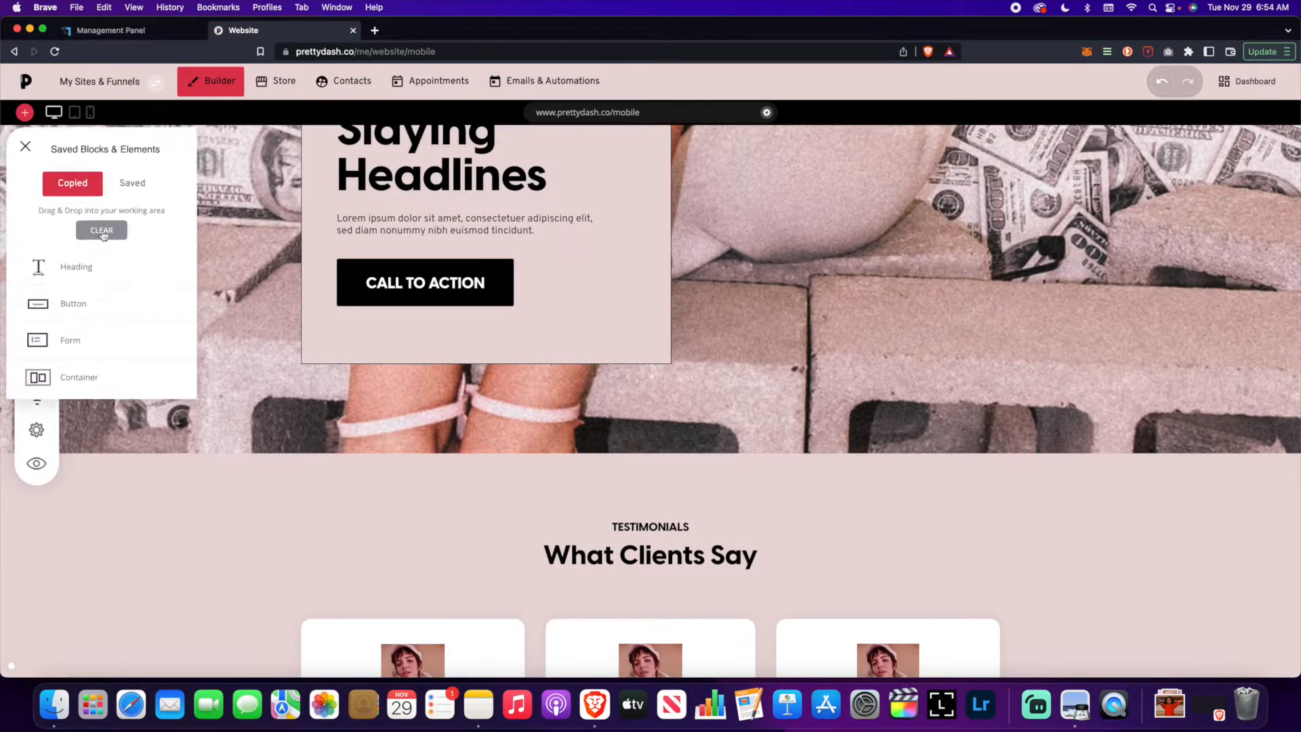
{"action": "scroll", "coordinate": [564, 376], "scroll_direction": "down", "scroll_amount": 2}
{"action": "scroll", "coordinate": [564, 376], "scroll_direction": "down", "scroll_amount": 2}
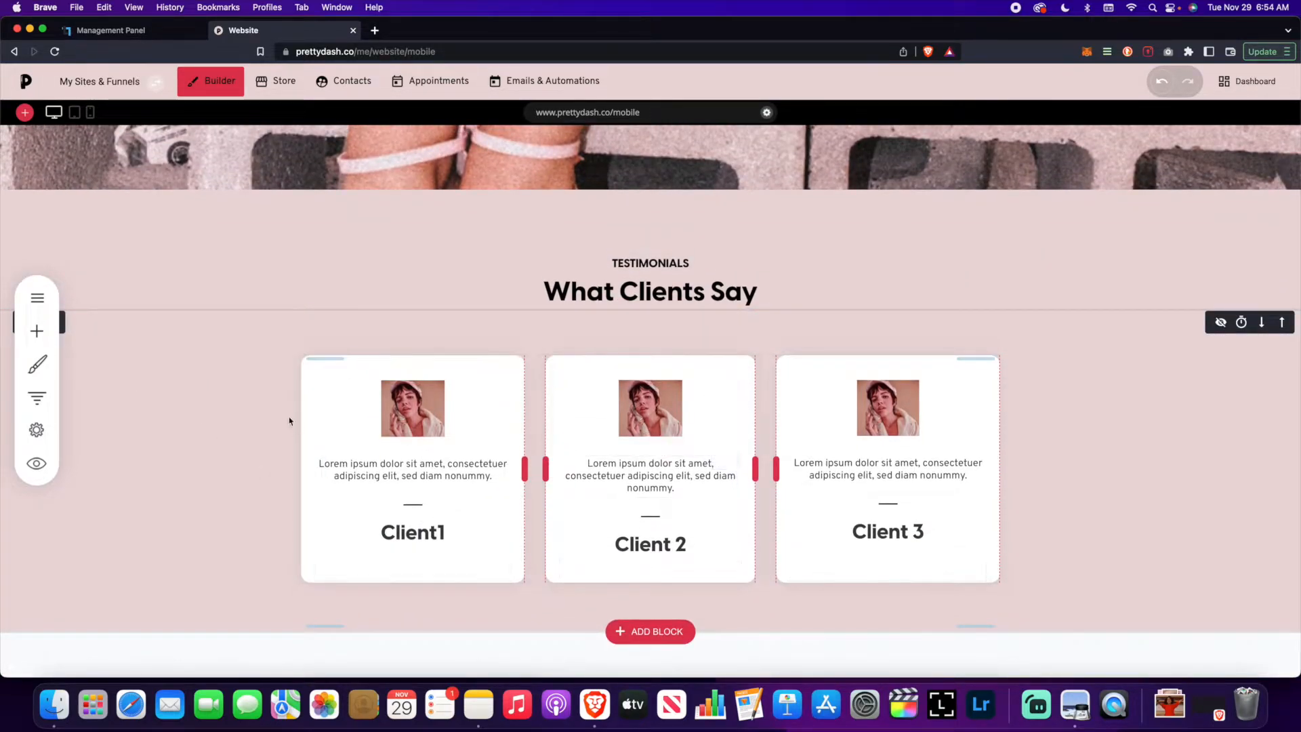
{"action": "scroll", "coordinate": [288, 417], "scroll_direction": "down", "scroll_amount": 1}
{"action": "left_click", "coordinate": [100, 255]}
Step: Copy the features block with four icon sections beside the photo of the seated woman
{"action": "scroll", "coordinate": [219, 268], "scroll_direction": "down", "scroll_amount": 10}
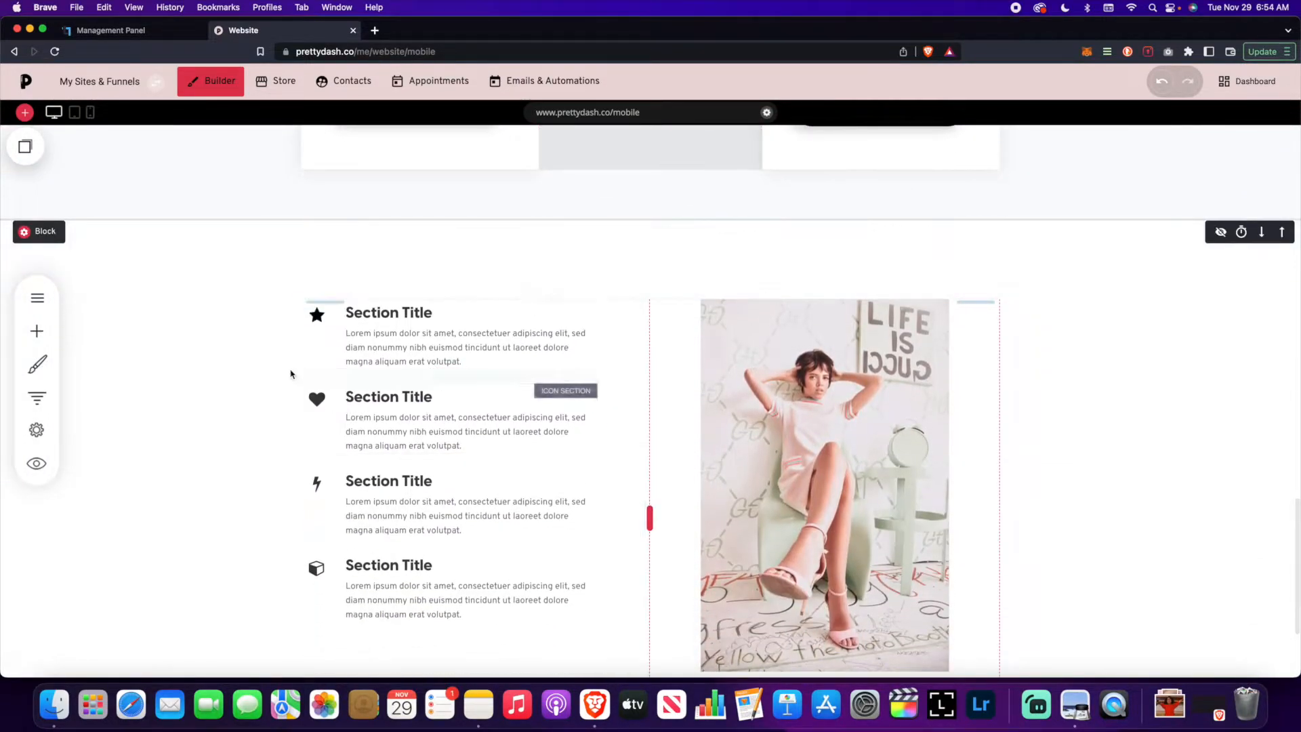
{"action": "scroll", "coordinate": [291, 372], "scroll_direction": "down", "scroll_amount": 1}
{"action": "left_click", "coordinate": [108, 192]}
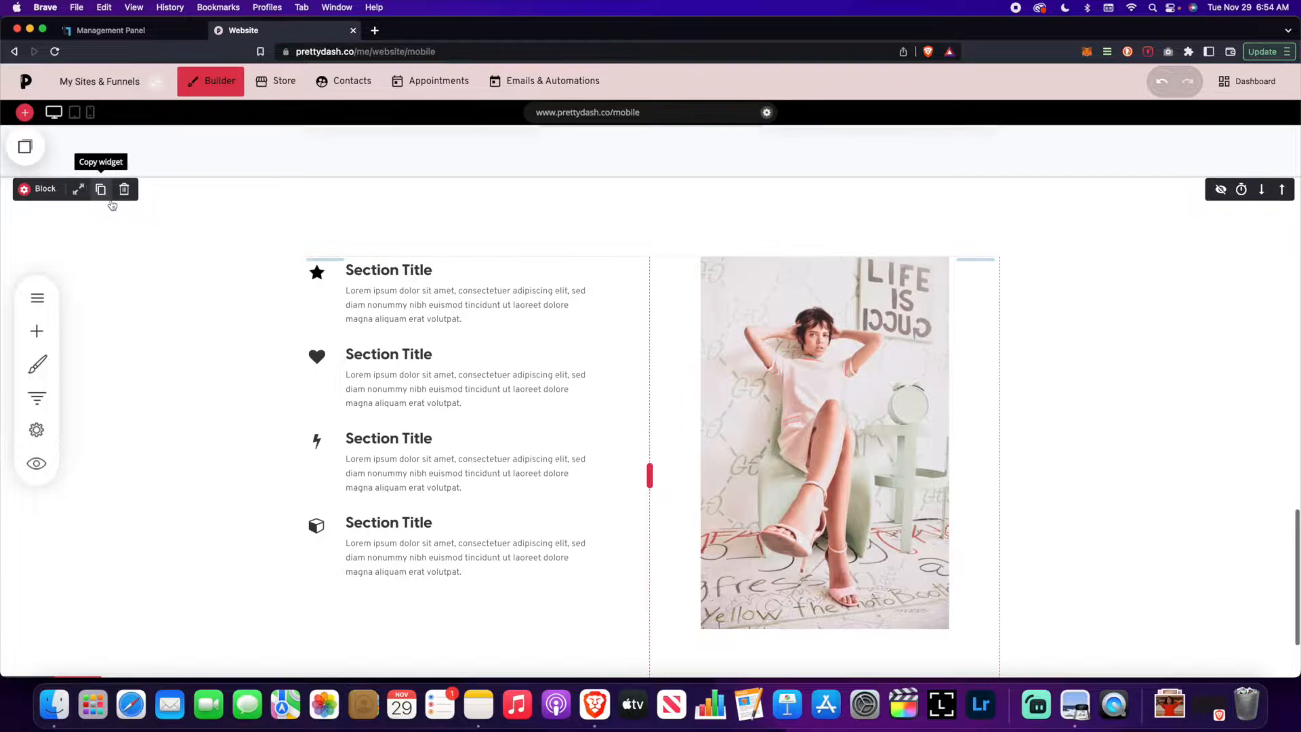
Step: Examine in the tablet view how the hero, testimonials, call-to-action and features blocks are laid out
{"action": "scroll", "coordinate": [134, 244], "scroll_direction": "up", "scroll_amount": 7}
{"action": "left_click", "coordinate": [74, 112]}
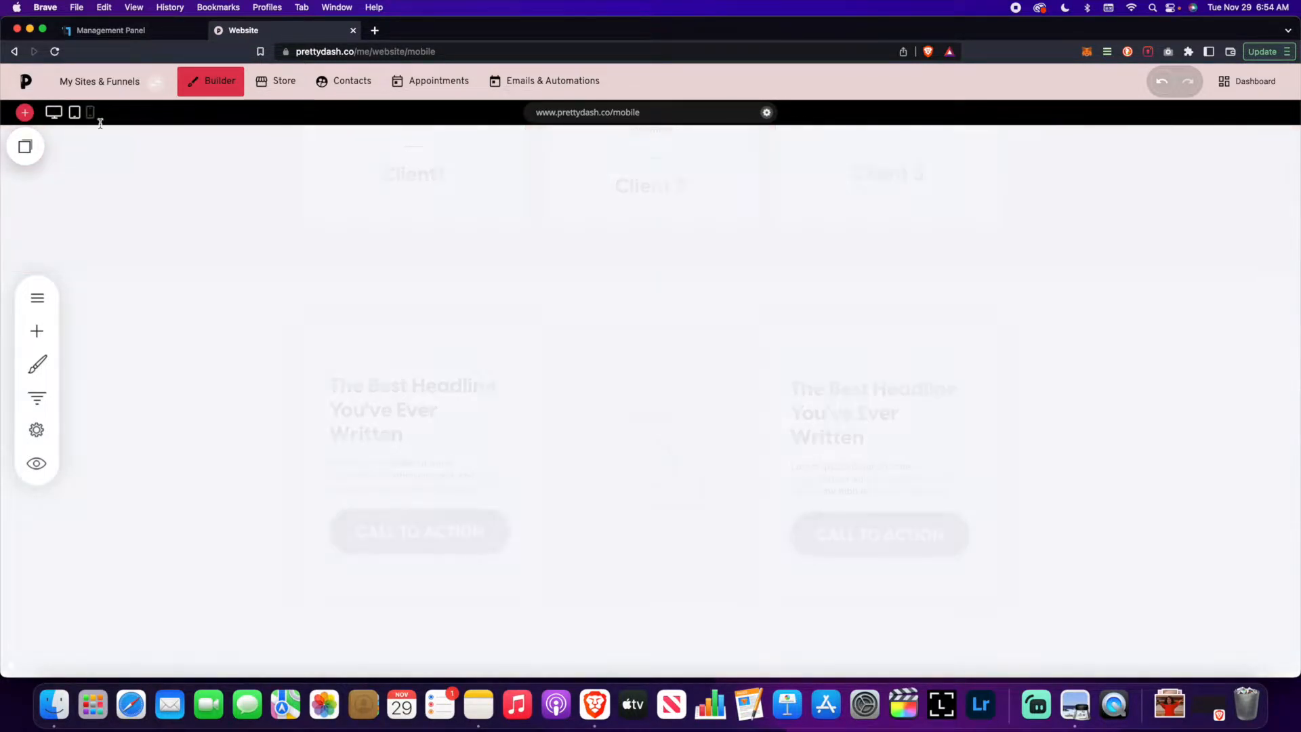
{"action": "scroll", "coordinate": [618, 366], "scroll_direction": "up", "scroll_amount": 10}
{"action": "scroll", "coordinate": [618, 366], "scroll_direction": "up", "scroll_amount": 5}
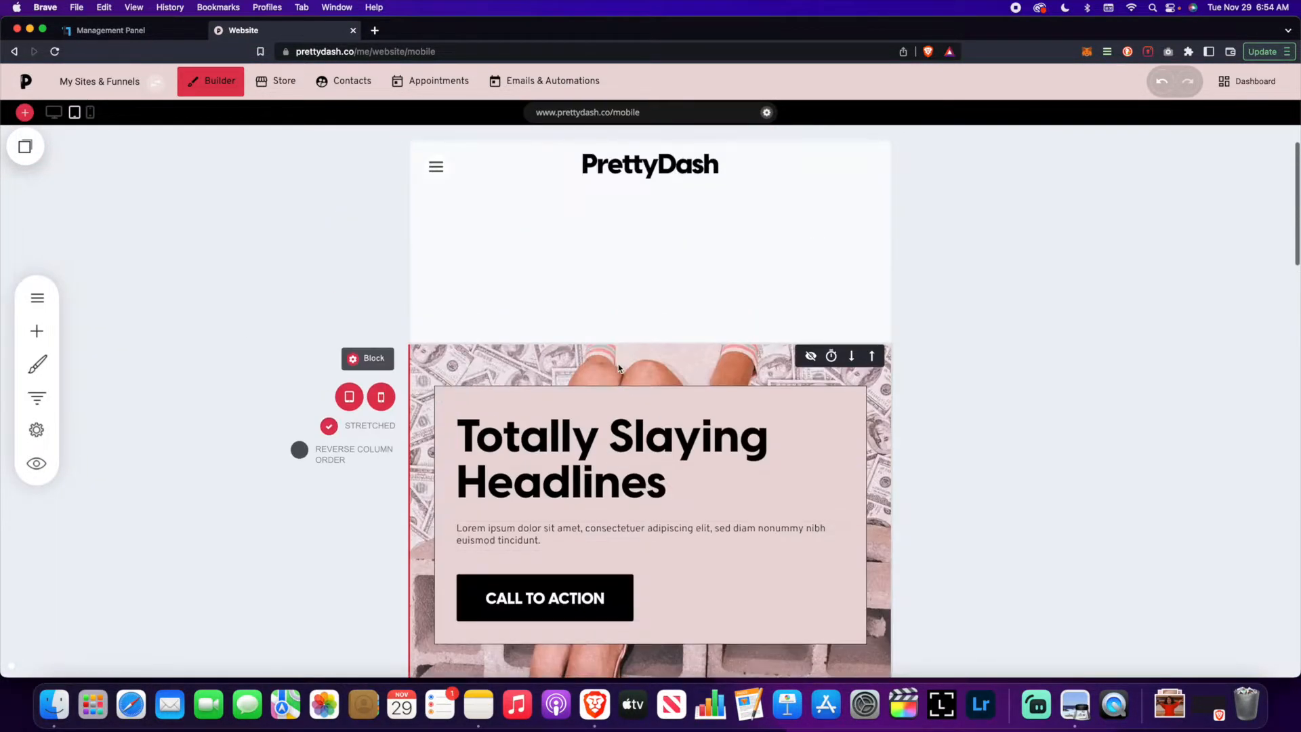
{"action": "scroll", "coordinate": [618, 366], "scroll_direction": "down", "scroll_amount": 8}
{"action": "scroll", "coordinate": [618, 367], "scroll_direction": "up", "scroll_amount": 7}
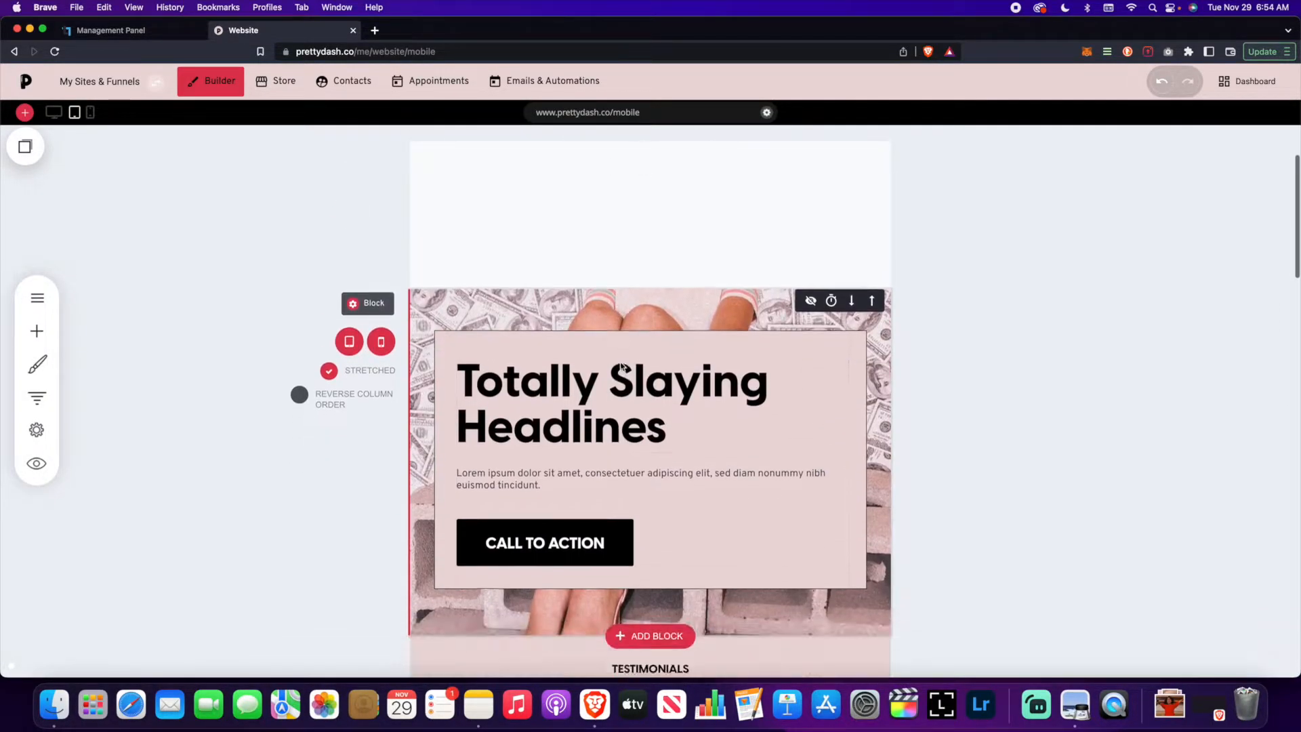
{"action": "scroll", "coordinate": [621, 366], "scroll_direction": "down", "scroll_amount": 10}
{"action": "scroll", "coordinate": [622, 372], "scroll_direction": "down", "scroll_amount": 8}
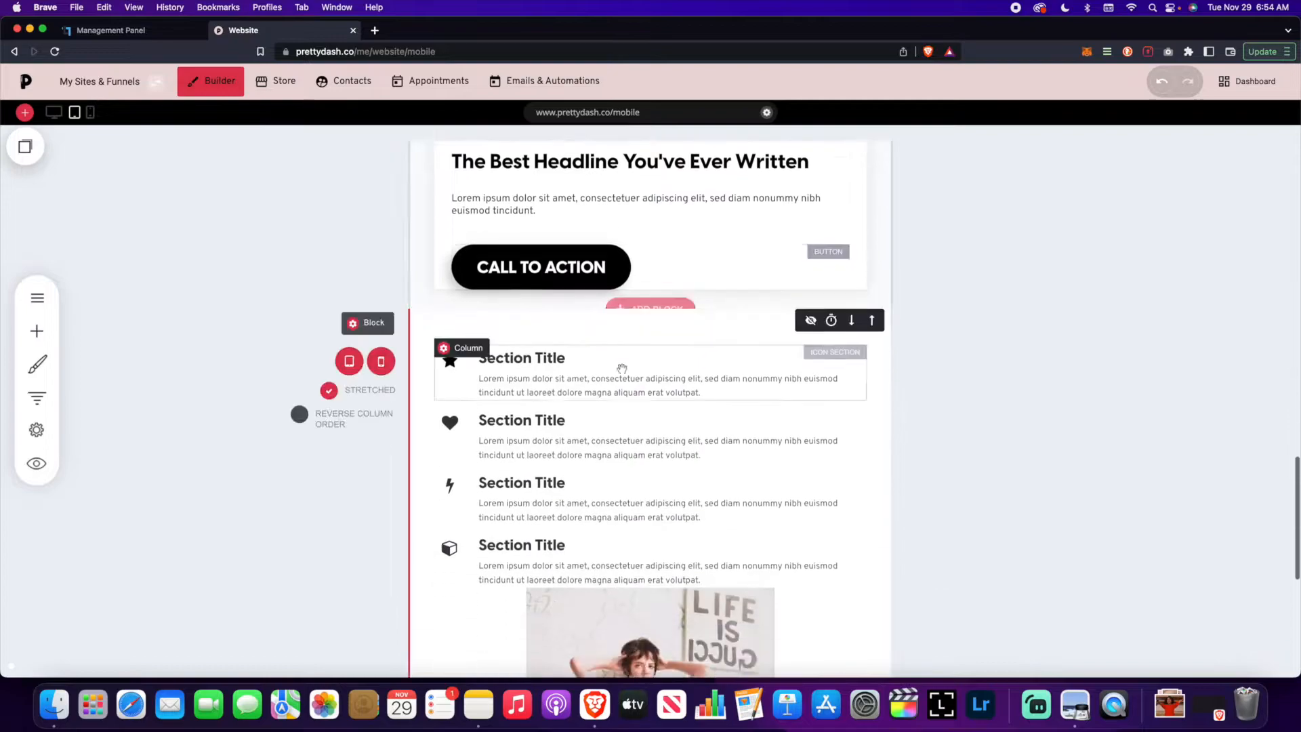
{"action": "scroll", "coordinate": [623, 368], "scroll_direction": "up", "scroll_amount": 15}
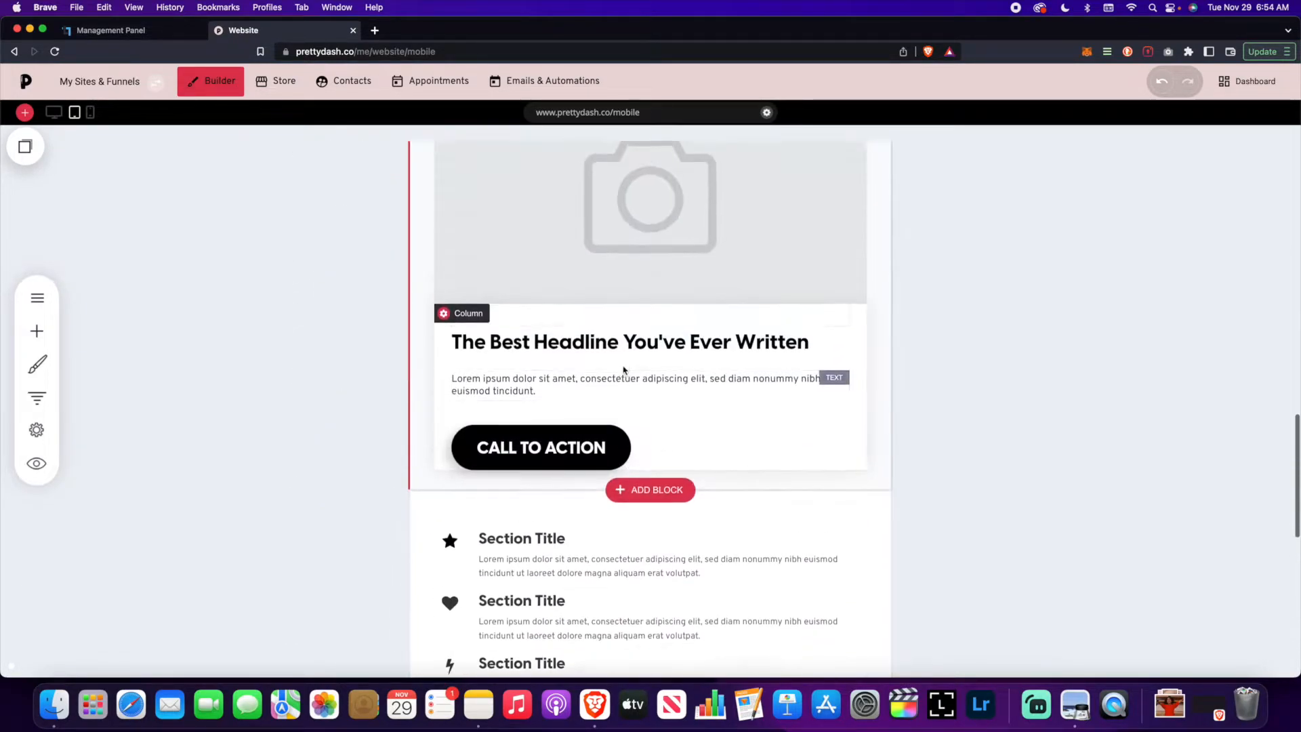
Step: Hide the original client cards block under What Clients Say on mobile only and save the page
{"action": "left_click", "coordinate": [90, 112]}
{"action": "scroll", "coordinate": [584, 317], "scroll_direction": "down", "scroll_amount": 2}
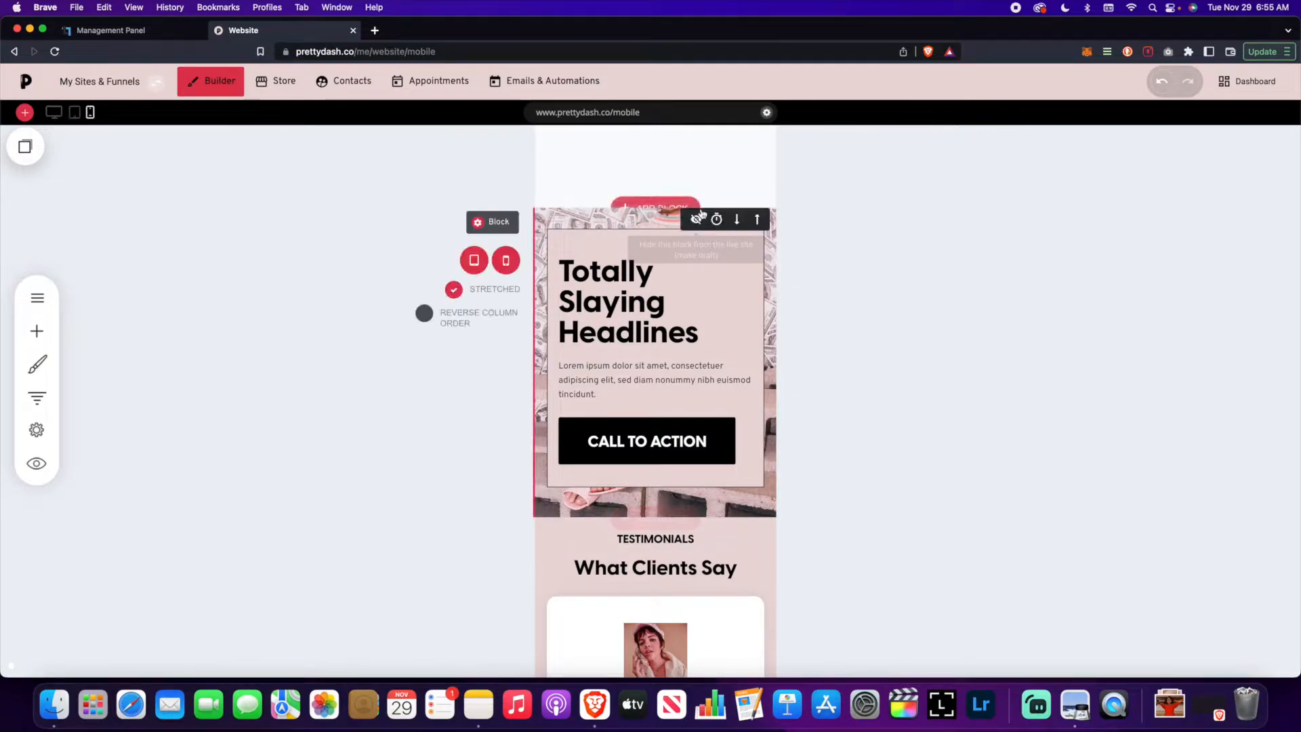
{"action": "scroll", "coordinate": [835, 334], "scroll_direction": "up", "scroll_amount": 3}
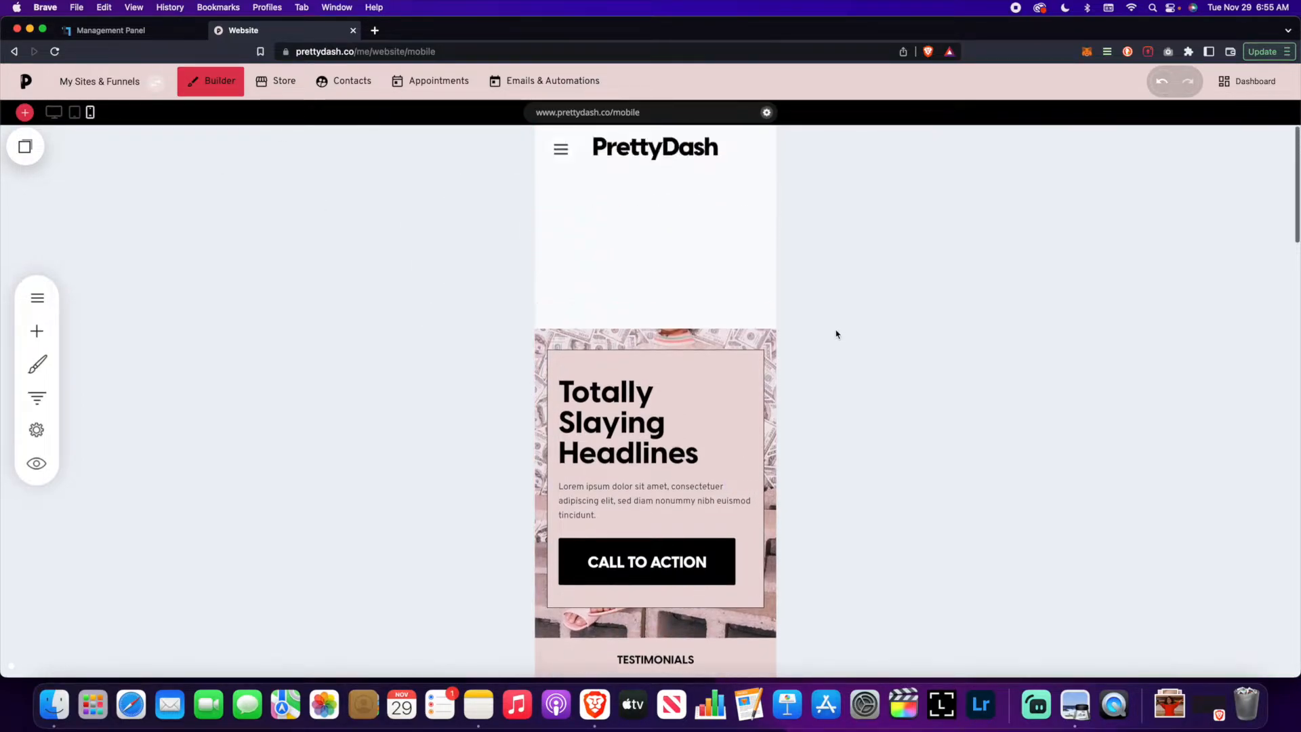
{"action": "scroll", "coordinate": [837, 334], "scroll_direction": "down", "scroll_amount": 5}
{"action": "scroll", "coordinate": [839, 335], "scroll_direction": "down", "scroll_amount": 5}
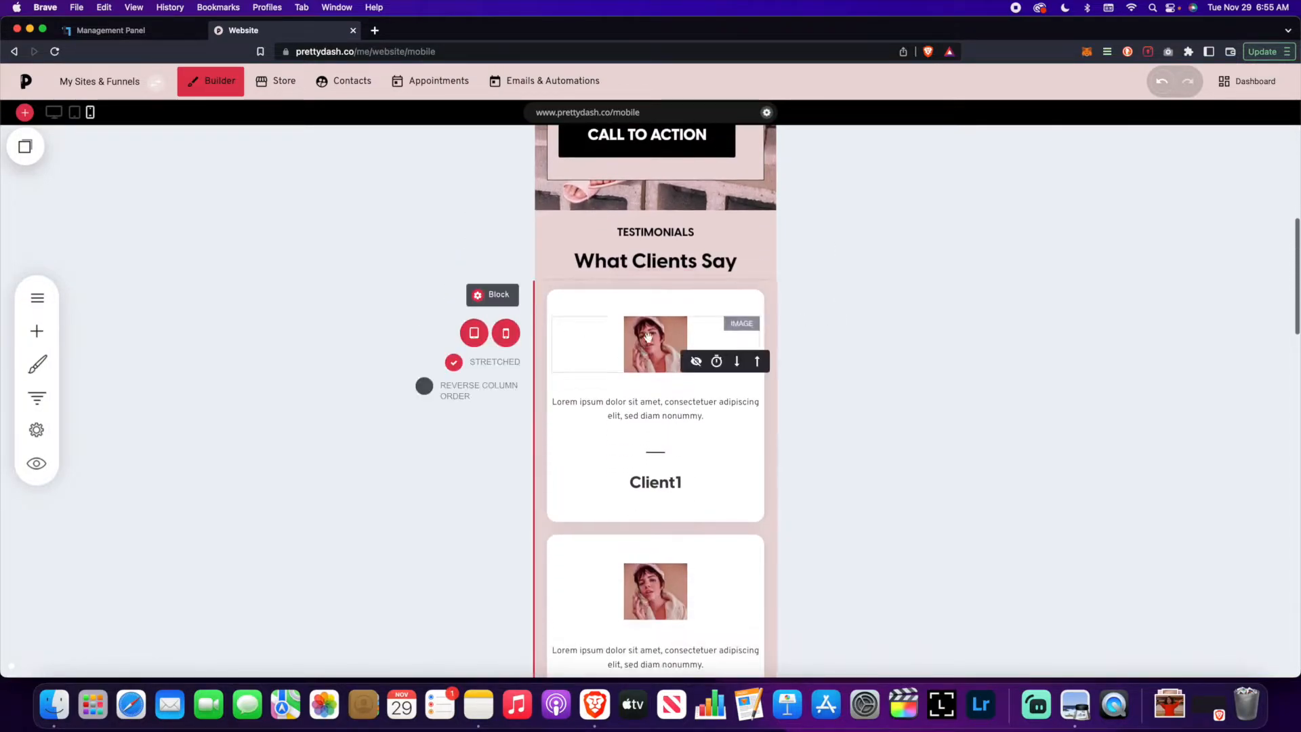
{"action": "scroll", "coordinate": [640, 312], "scroll_direction": "down", "scroll_amount": 2}
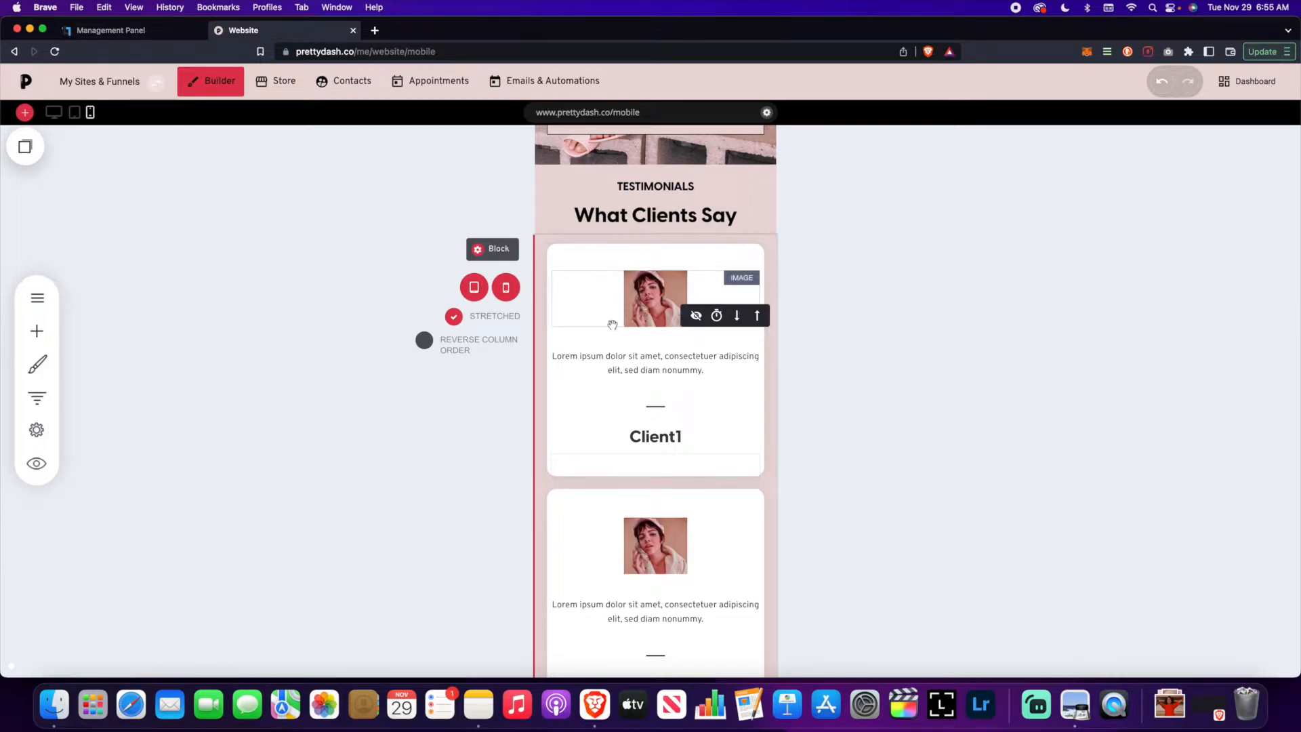
{"action": "scroll", "coordinate": [612, 326], "scroll_direction": "down", "scroll_amount": 2}
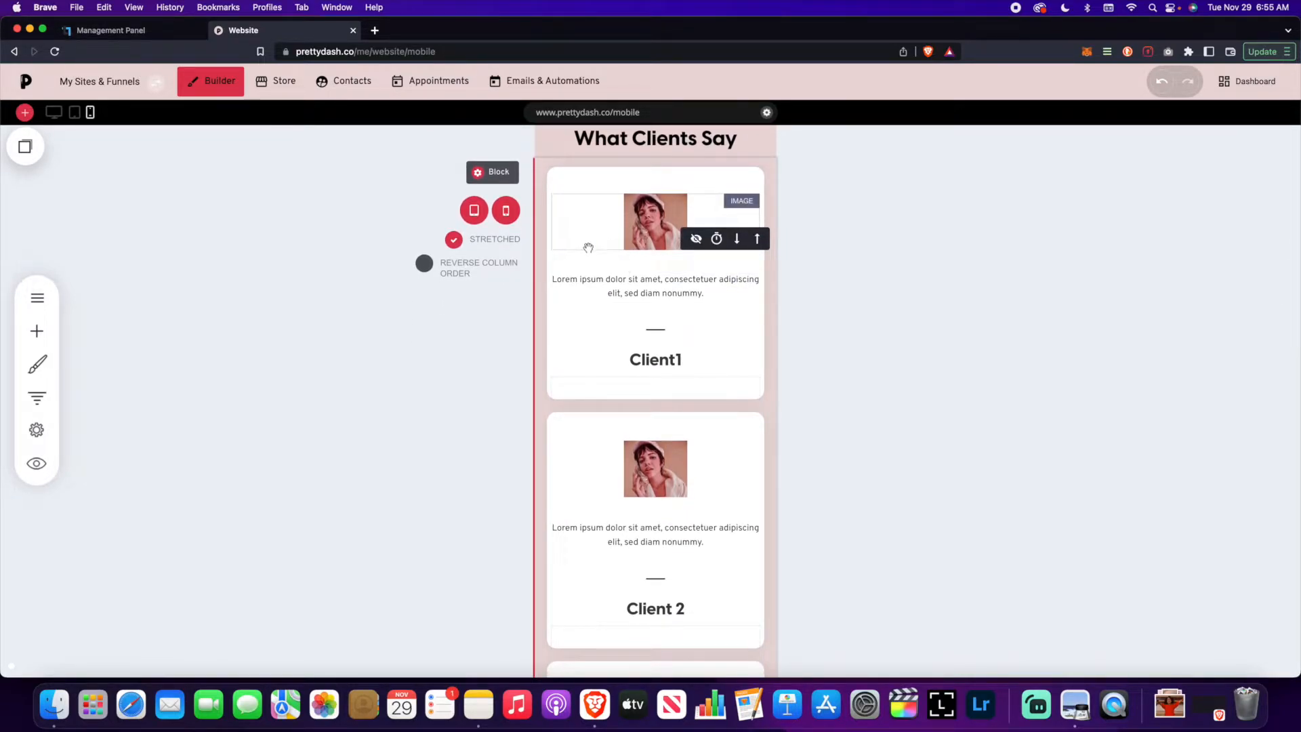
{"action": "left_click", "coordinate": [514, 213]}
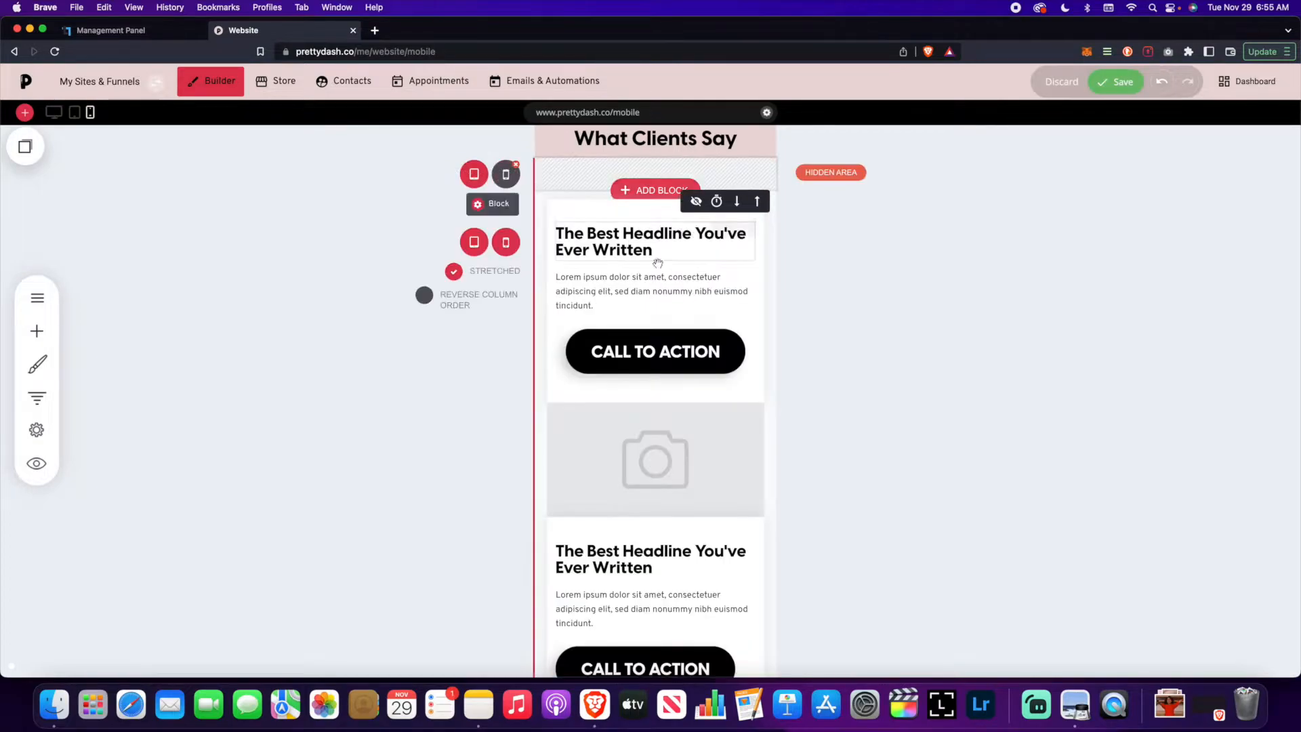
{"action": "left_click", "coordinate": [1114, 82]}
Step: Compare the What Clients Say area across the desktop, tablet and mobile views
{"action": "left_click", "coordinate": [54, 111]}
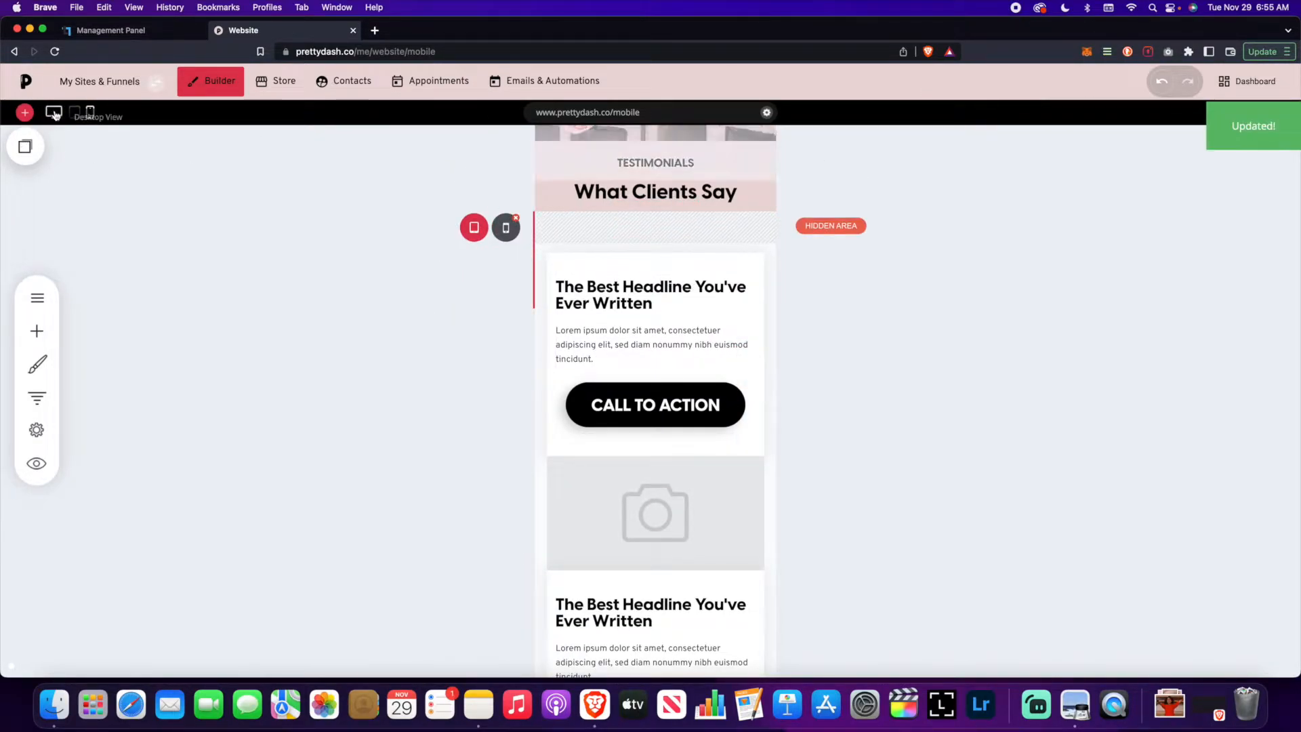
{"action": "scroll", "coordinate": [550, 321], "scroll_direction": "down", "scroll_amount": 5}
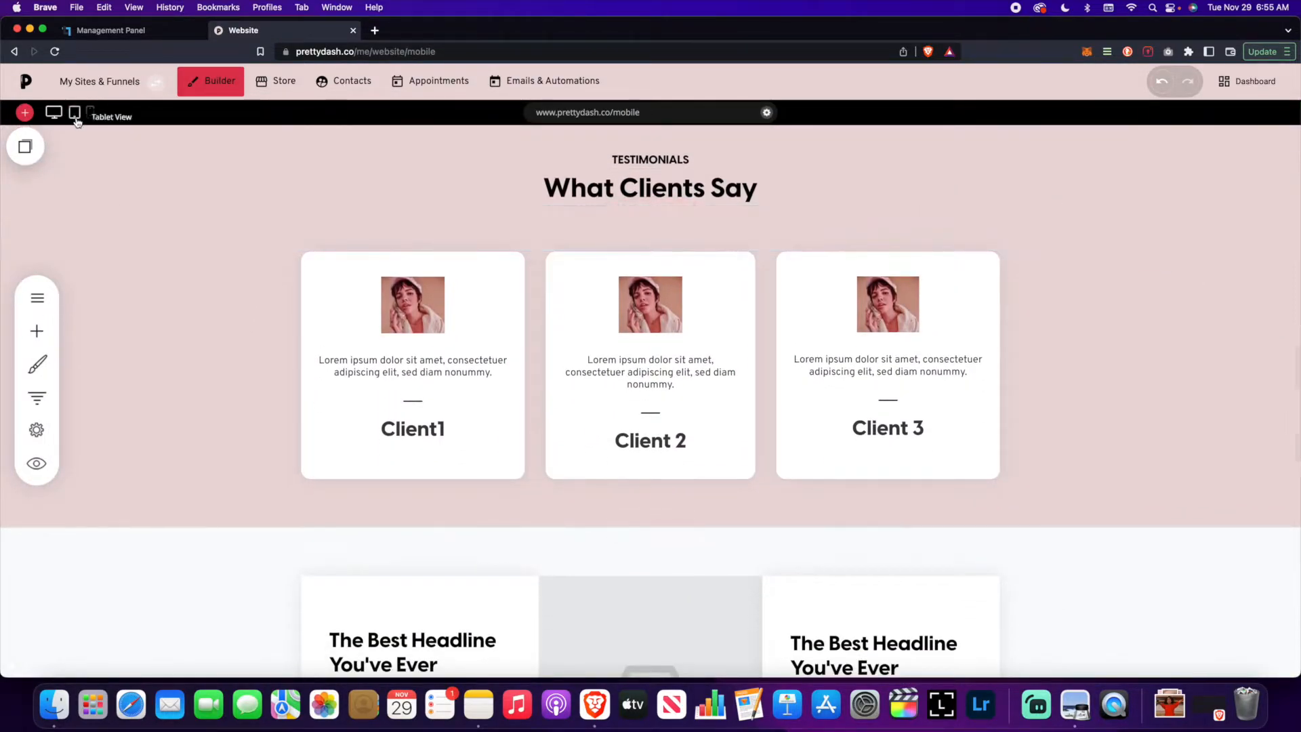
{"action": "left_click", "coordinate": [75, 112]}
{"action": "scroll", "coordinate": [620, 328], "scroll_direction": "up", "scroll_amount": 5}
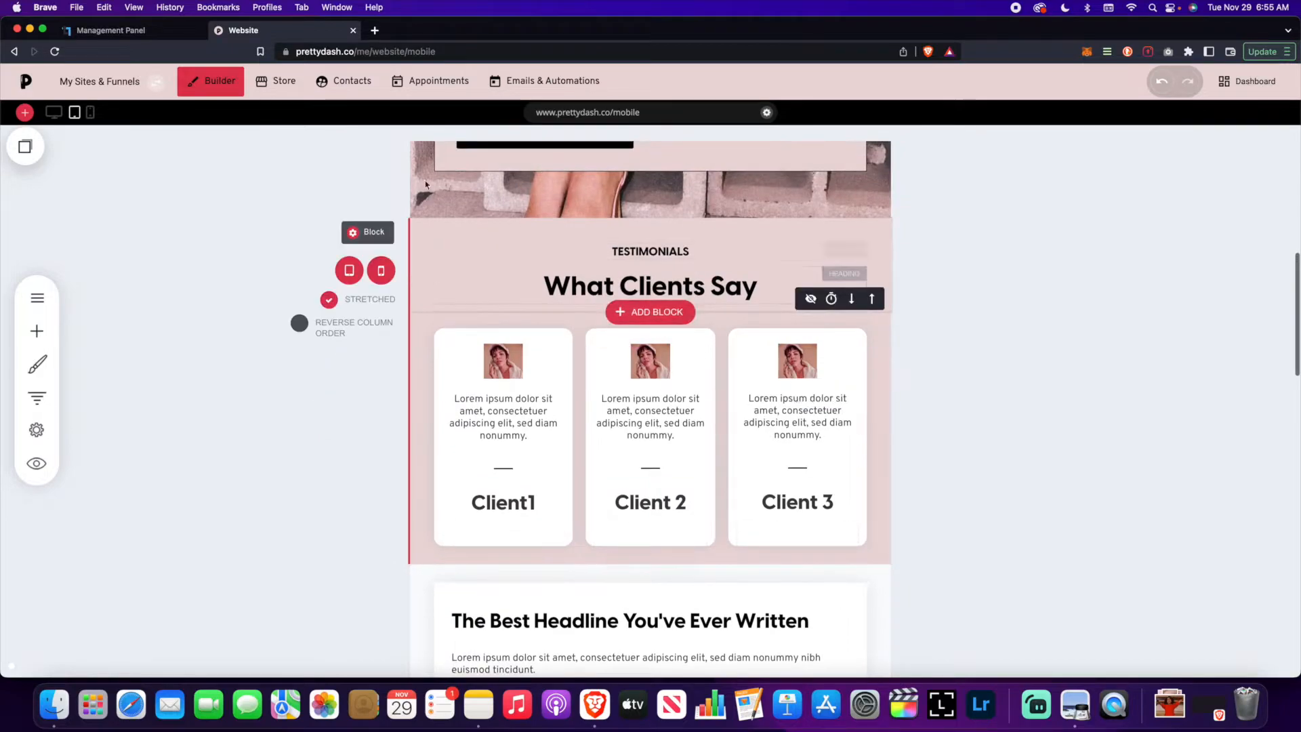
{"action": "left_click", "coordinate": [90, 112]}
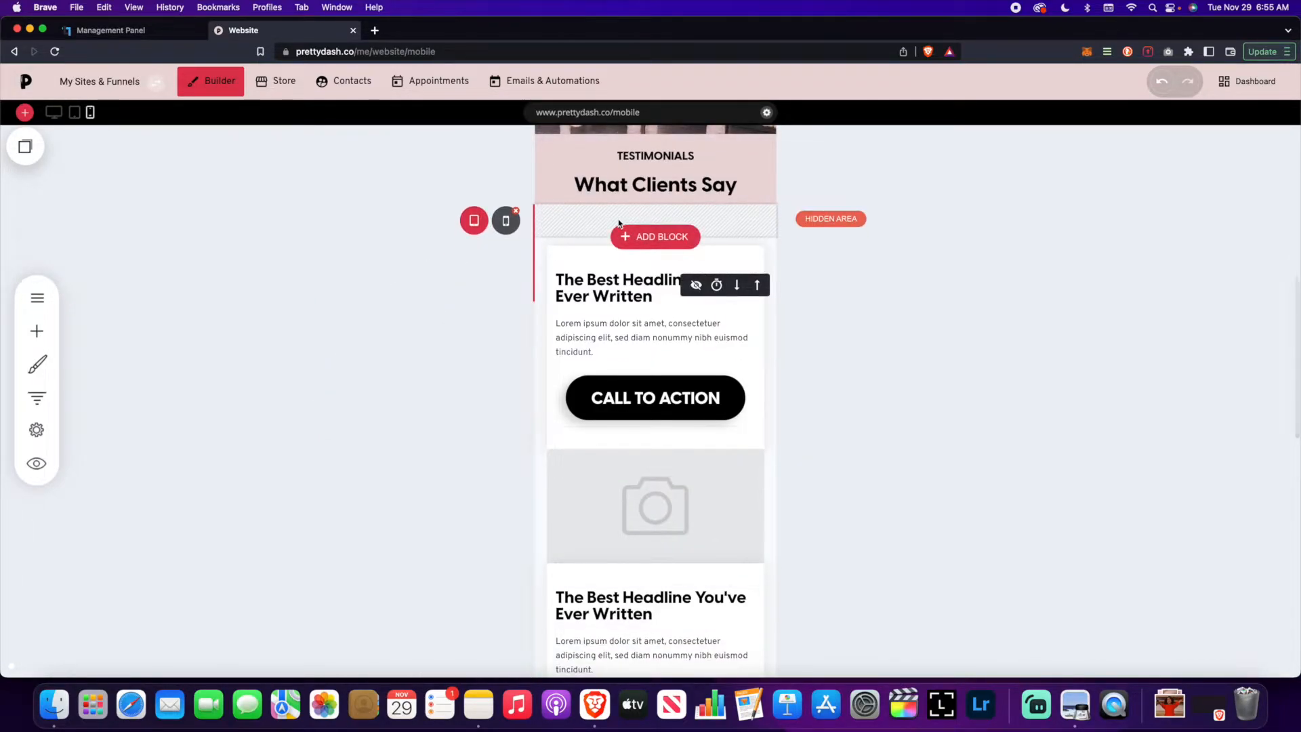
Step: Insert the copied testimonials container directly below the hidden area in the mobile view and save the page
{"action": "left_click", "coordinate": [37, 155]}
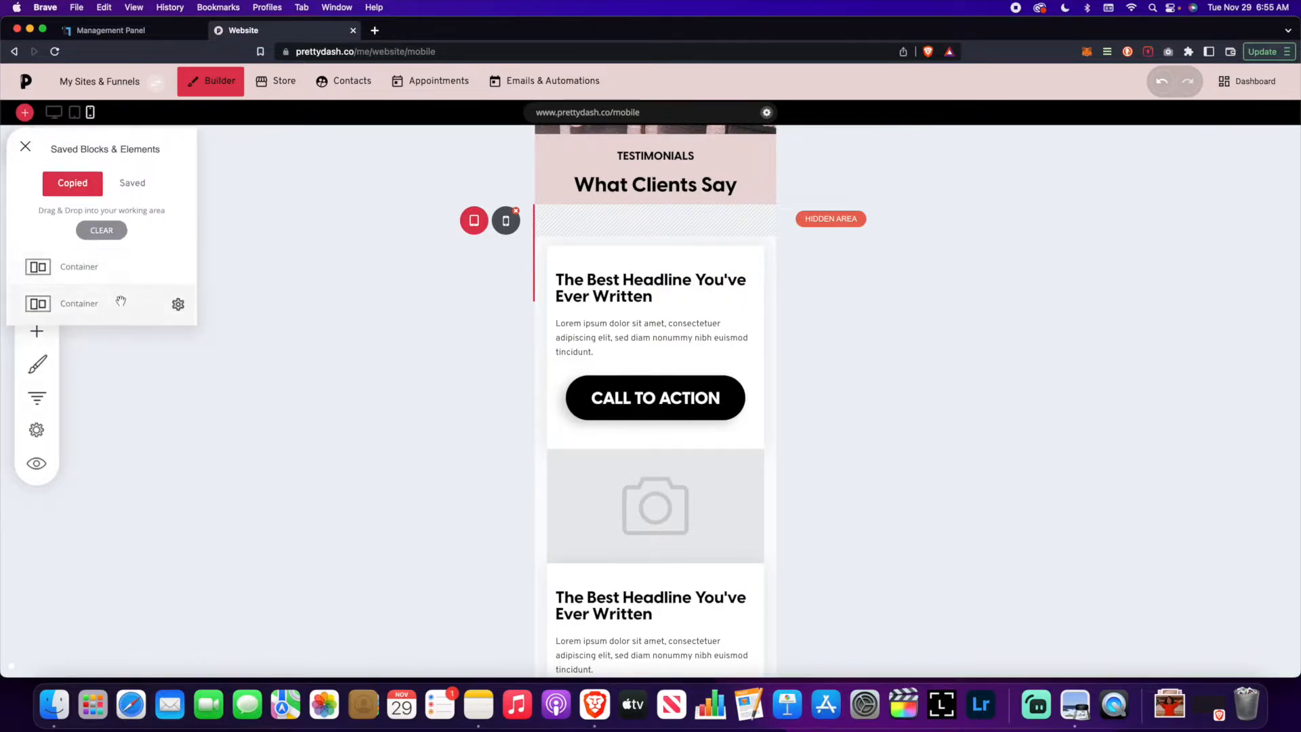
{"action": "left_click_drag", "start_coordinate": [120, 301], "coordinate": [645, 244]}
{"action": "scroll", "coordinate": [791, 395], "scroll_direction": "down", "scroll_amount": 1}
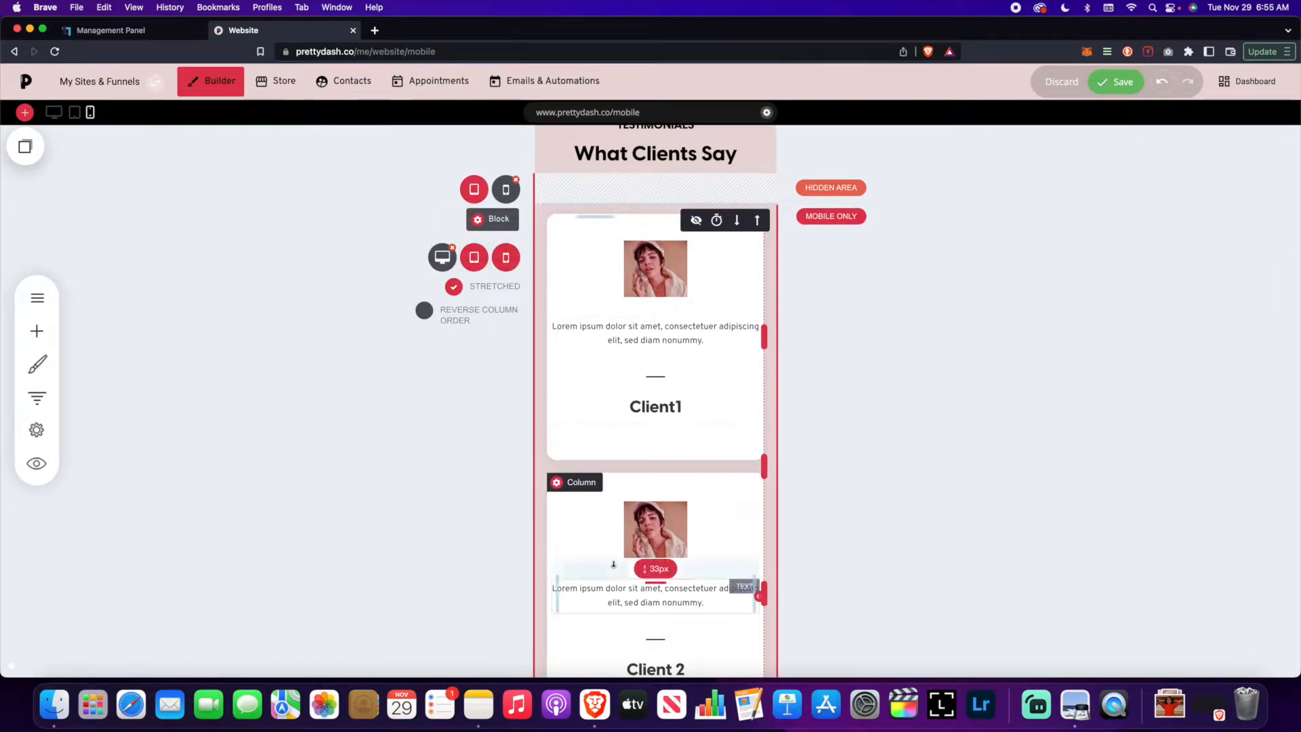
{"action": "scroll", "coordinate": [884, 343], "scroll_direction": "down", "scroll_amount": 3}
{"action": "scroll", "coordinate": [917, 203], "scroll_direction": "up", "scroll_amount": 5}
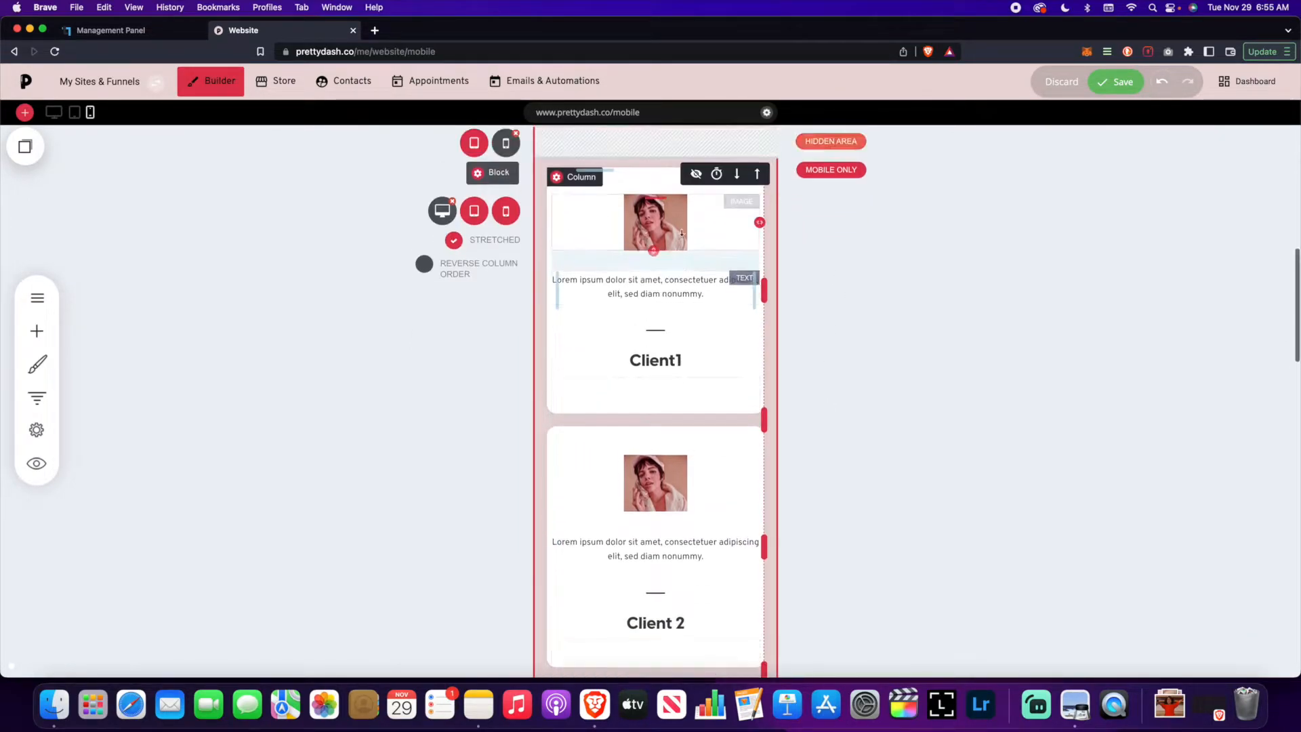
{"action": "left_click", "coordinate": [1130, 84]}
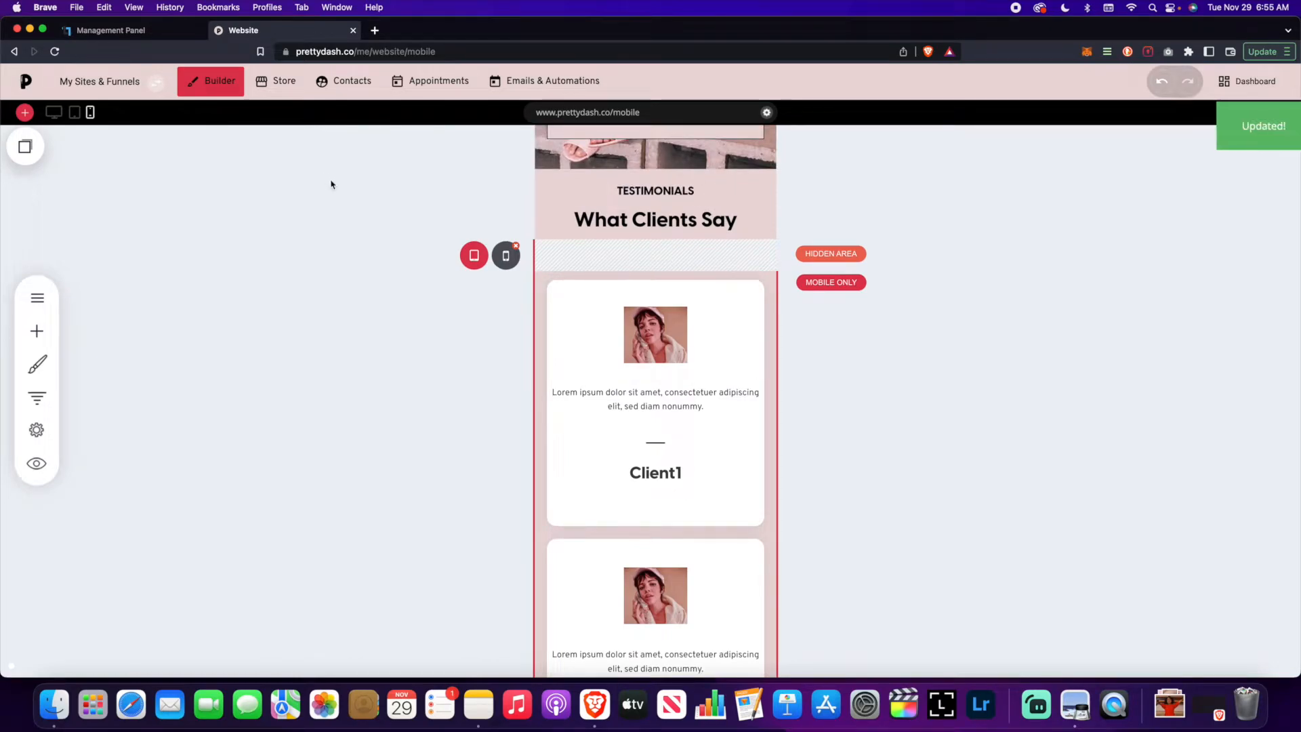
Step: Check the testimonials section in the desktop view, returning to the mobile view to compare it
{"action": "left_click", "coordinate": [54, 112]}
{"action": "scroll", "coordinate": [411, 291], "scroll_direction": "down", "scroll_amount": 5}
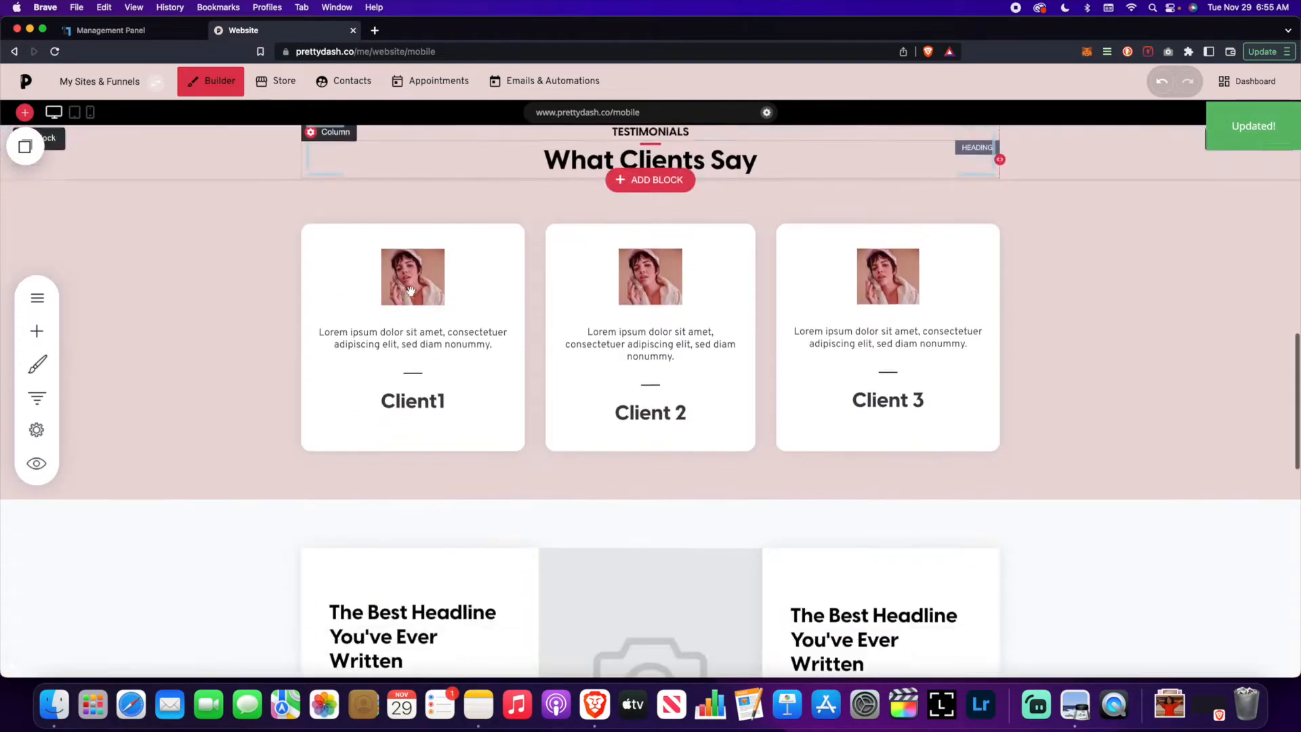
{"action": "scroll", "coordinate": [410, 291], "scroll_direction": "up", "scroll_amount": 2}
{"action": "left_click", "coordinate": [90, 112]}
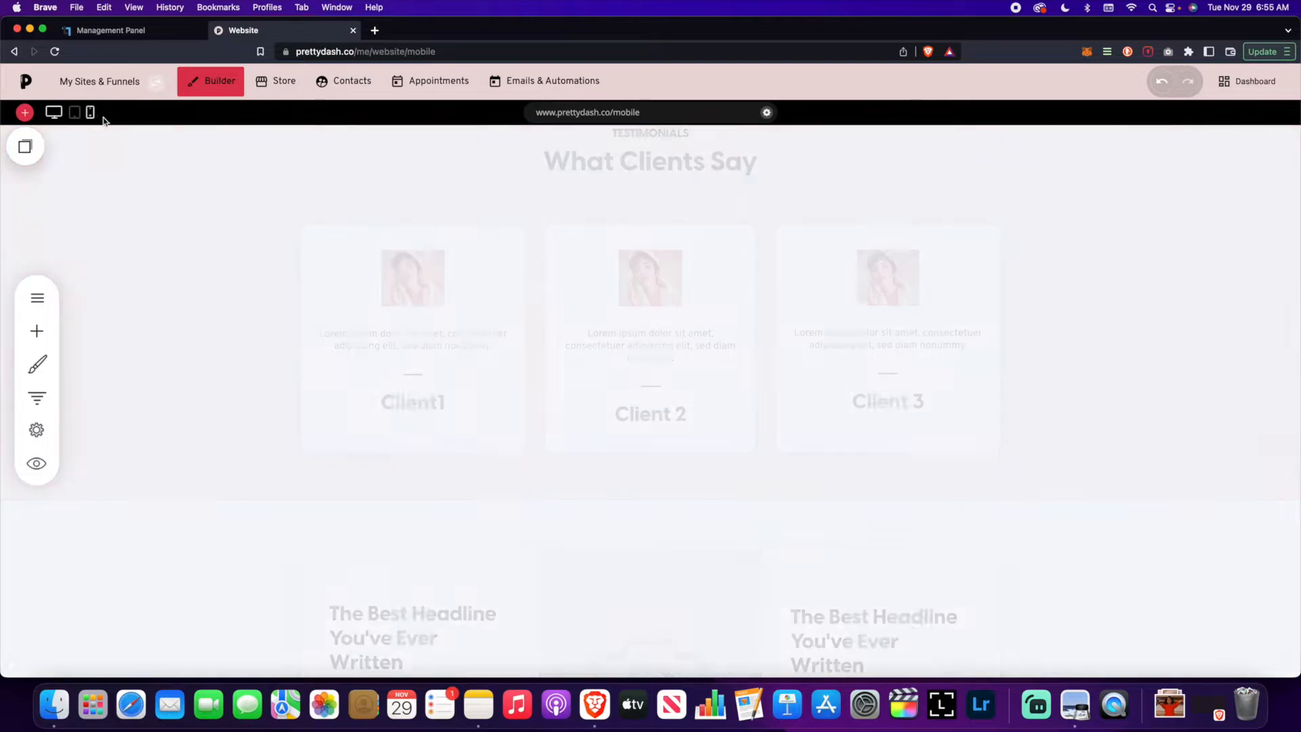
{"action": "scroll", "coordinate": [633, 339], "scroll_direction": "up", "scroll_amount": 5}
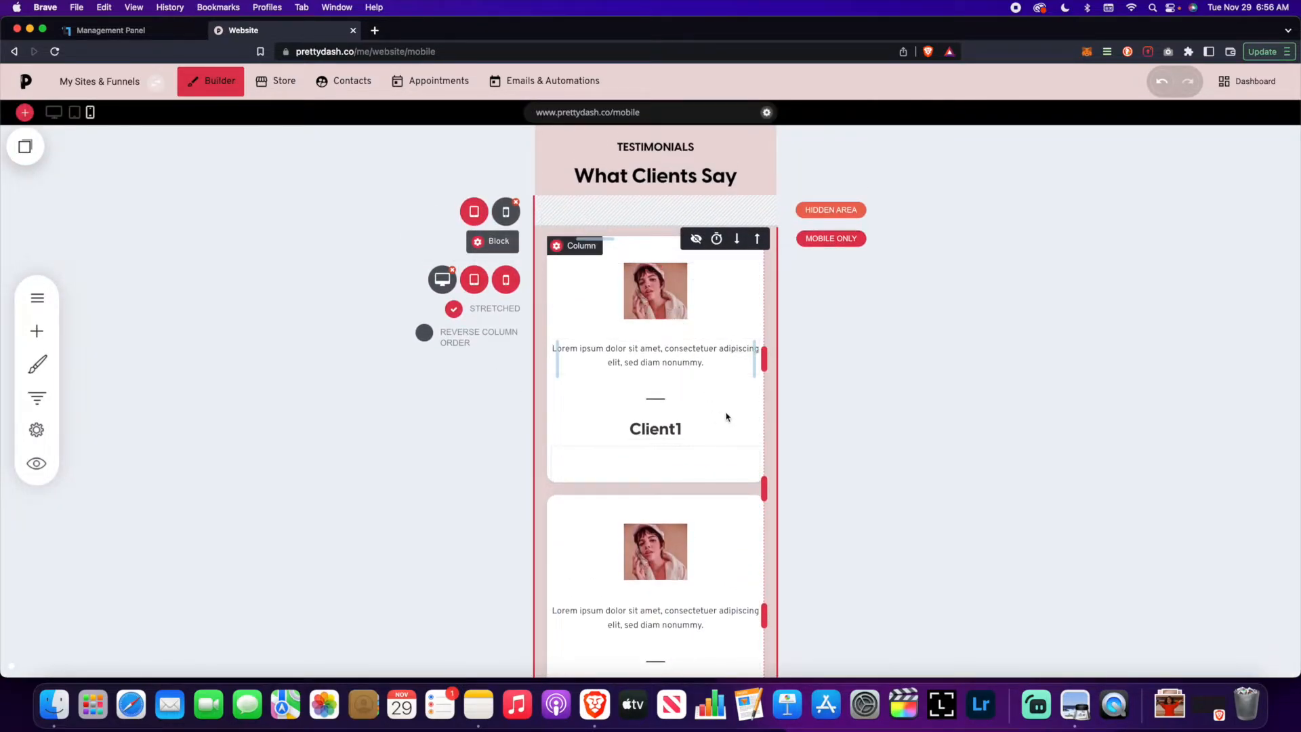
Step: Increase the inner spacing slightly on both sides of the Client1 card in the mobile-only block, keeping its content centred
{"action": "scroll", "coordinate": [695, 355], "scroll_direction": "down", "scroll_amount": 2}
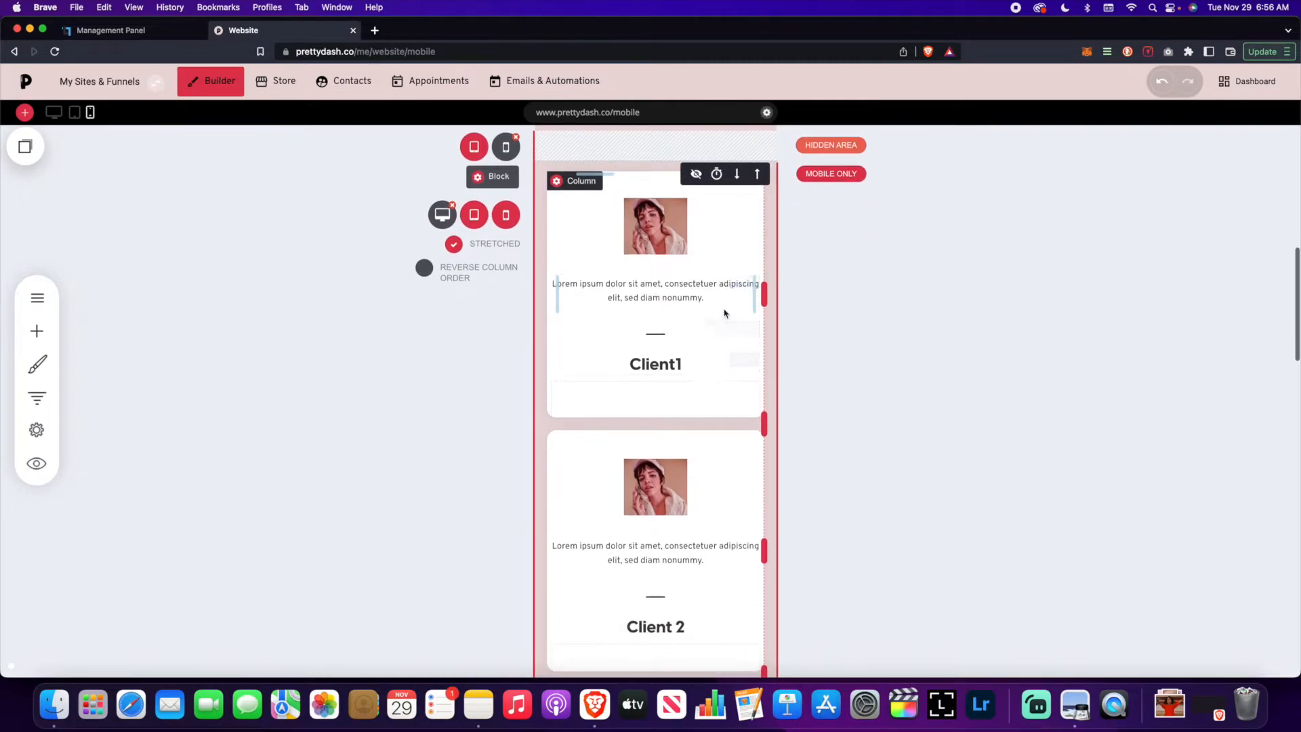
{"action": "left_click", "coordinate": [743, 290]}
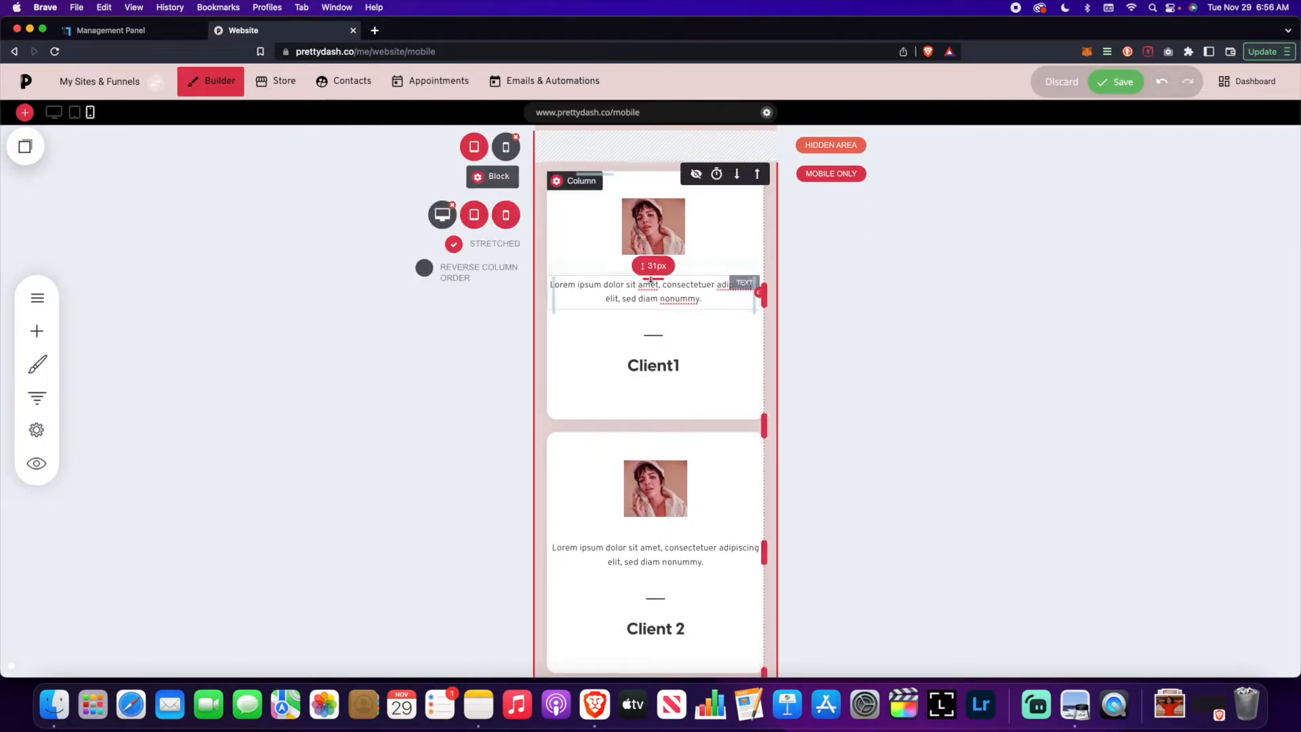
{"action": "left_click_drag", "start_coordinate": [553, 286], "coordinate": [565, 287]}
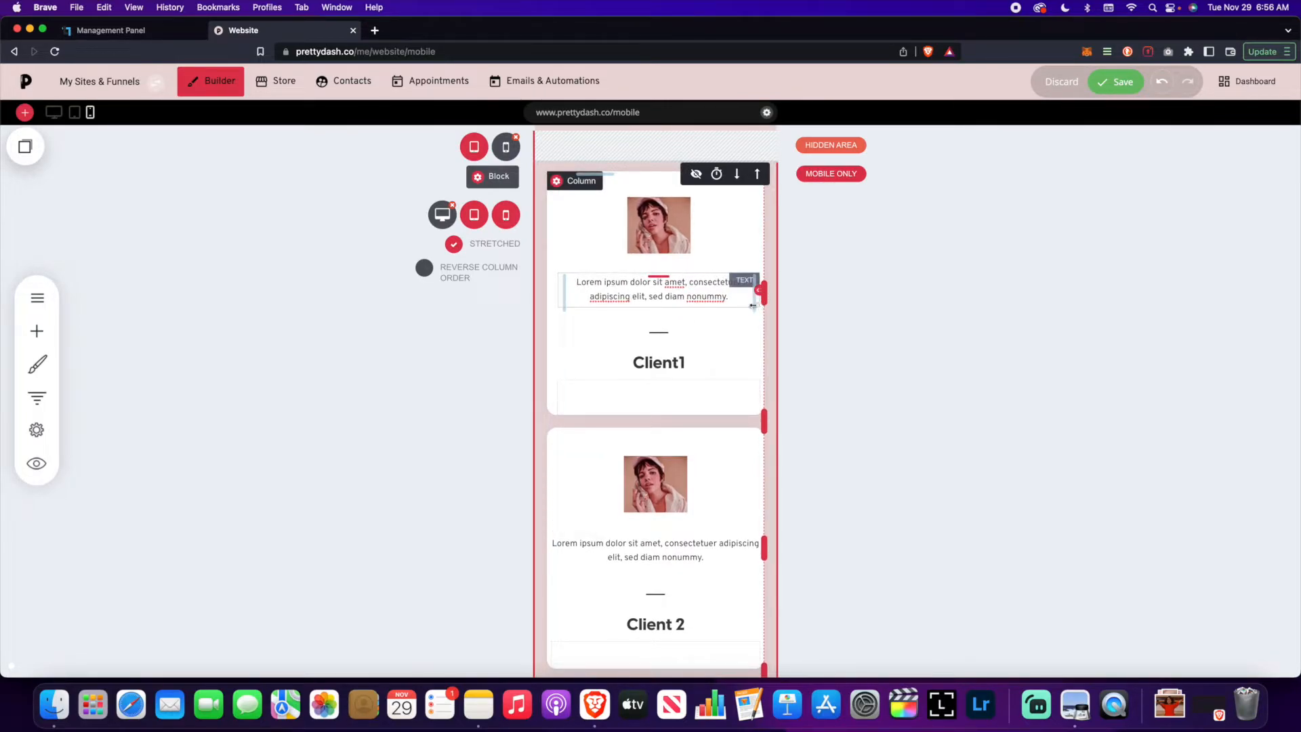
{"action": "left_click_drag", "start_coordinate": [753, 306], "coordinate": [746, 305]}
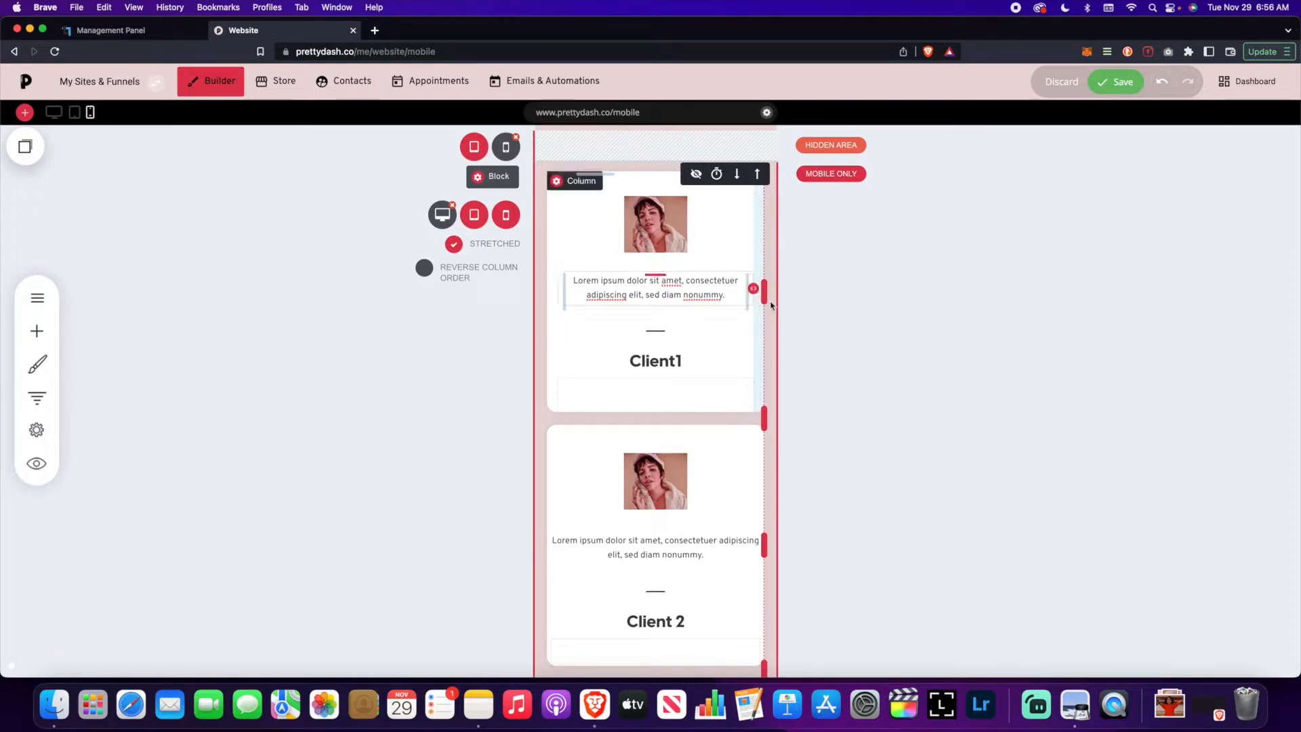
Step: Increase the inner side spacing of the Client 2 card to match the Client1 card
{"action": "scroll", "coordinate": [698, 313], "scroll_direction": "down", "scroll_amount": 3}
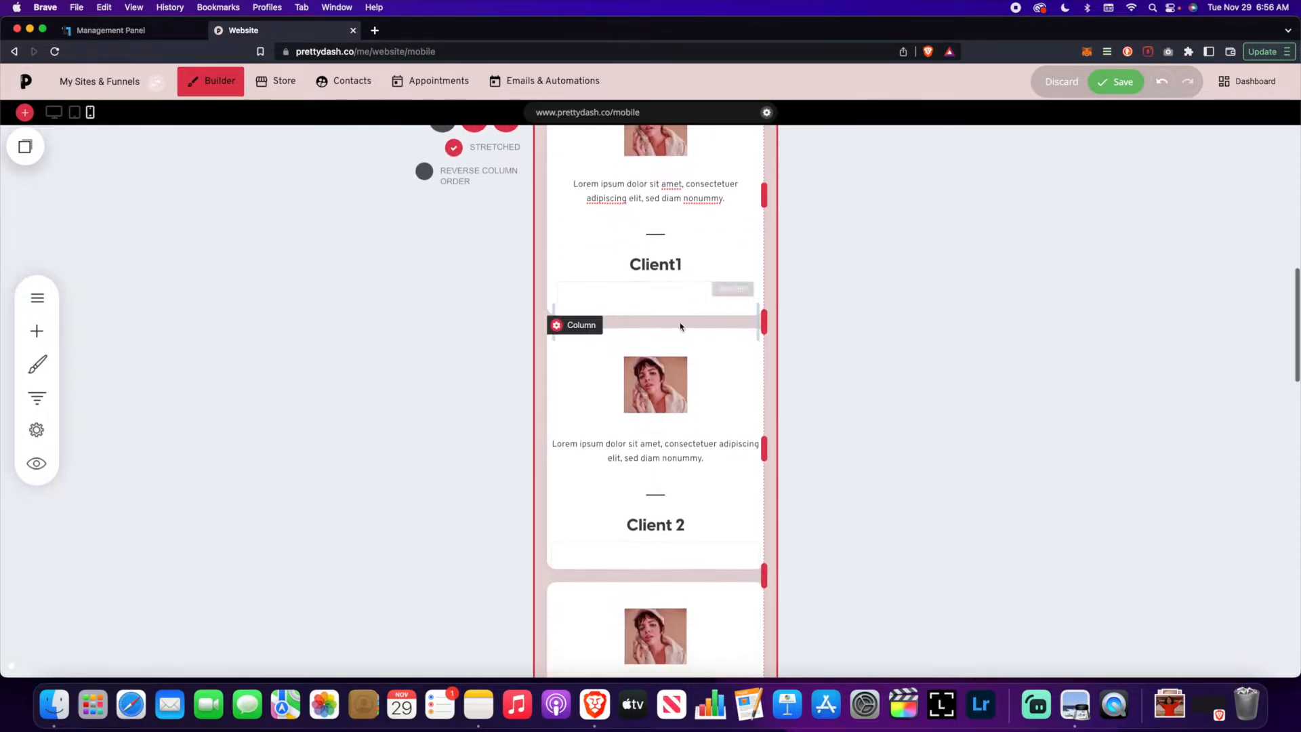
{"action": "left_click_drag", "start_coordinate": [559, 453], "coordinate": [564, 455]}
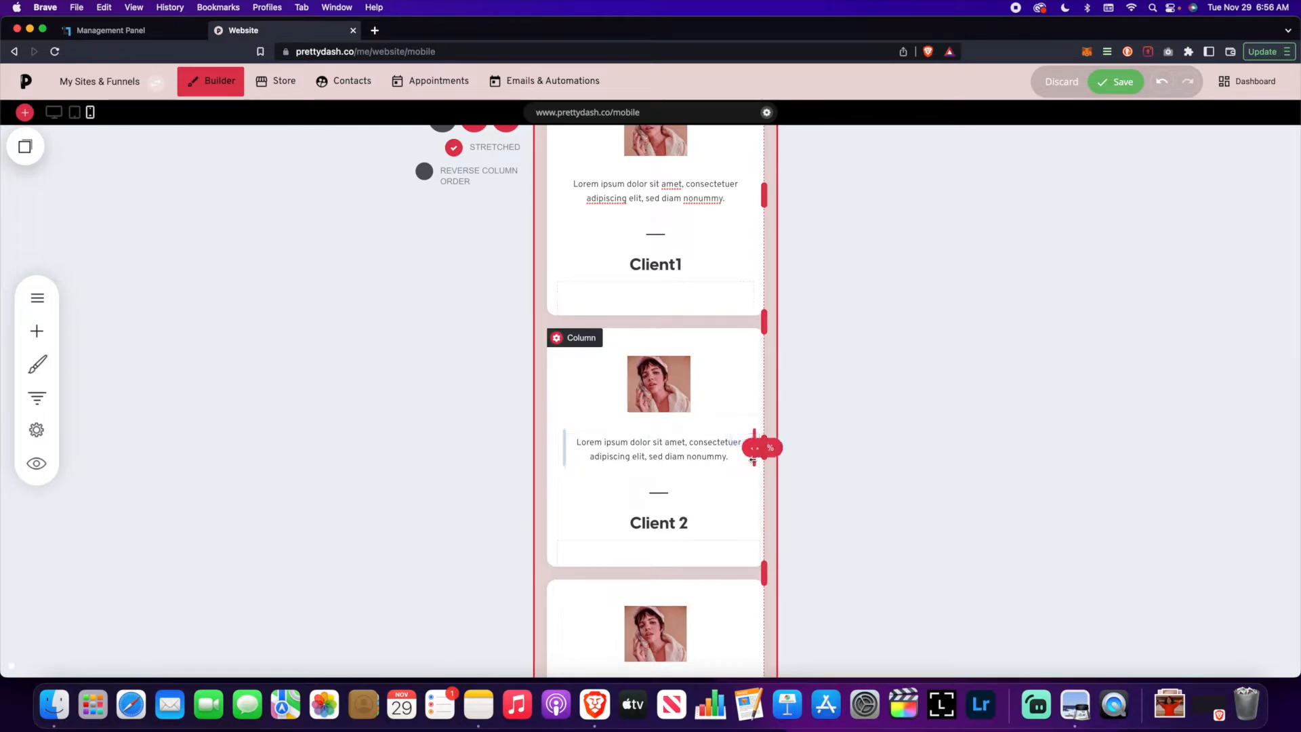
{"action": "left_click_drag", "start_coordinate": [753, 460], "coordinate": [746, 462]}
Step: Increase the inner side spacing of the Client 3 card to match the other two testimonial cards
{"action": "scroll", "coordinate": [628, 462], "scroll_direction": "down", "scroll_amount": 4}
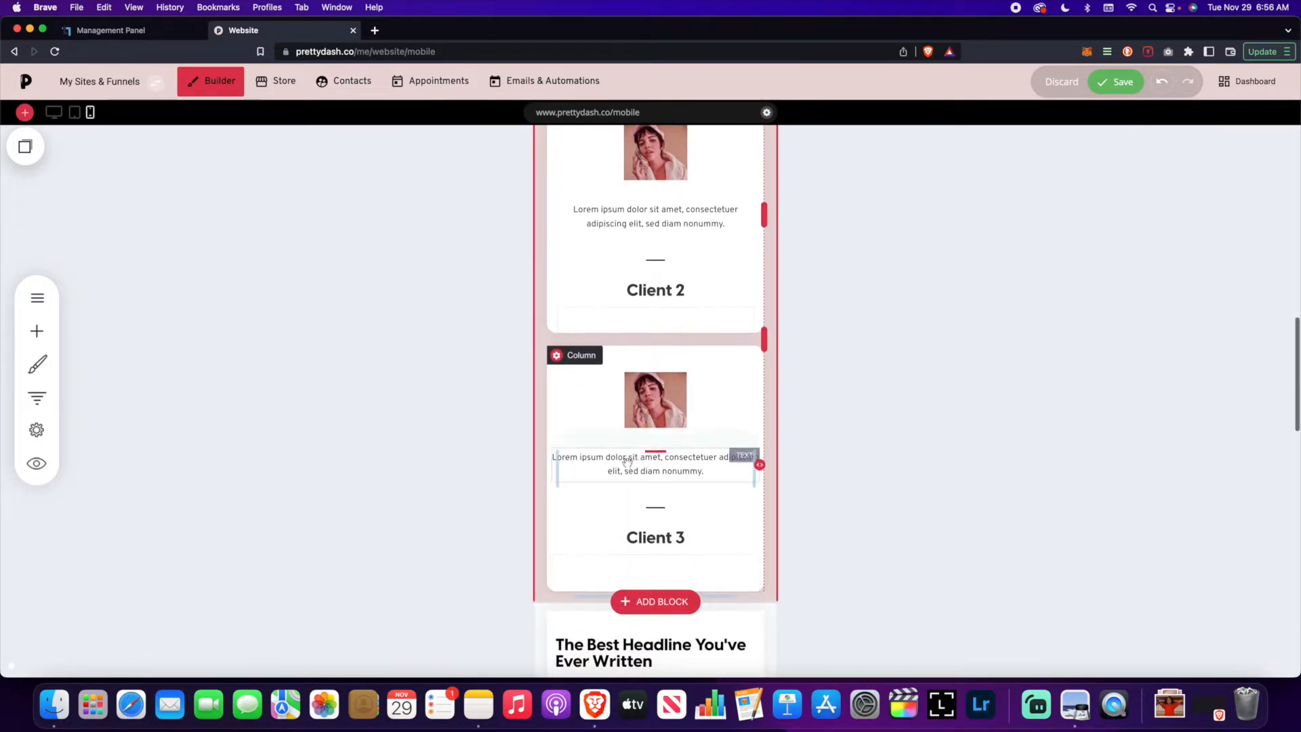
{"action": "left_click_drag", "start_coordinate": [559, 473], "coordinate": [564, 472]}
{"action": "left_click_drag", "start_coordinate": [753, 481], "coordinate": [746, 472]}
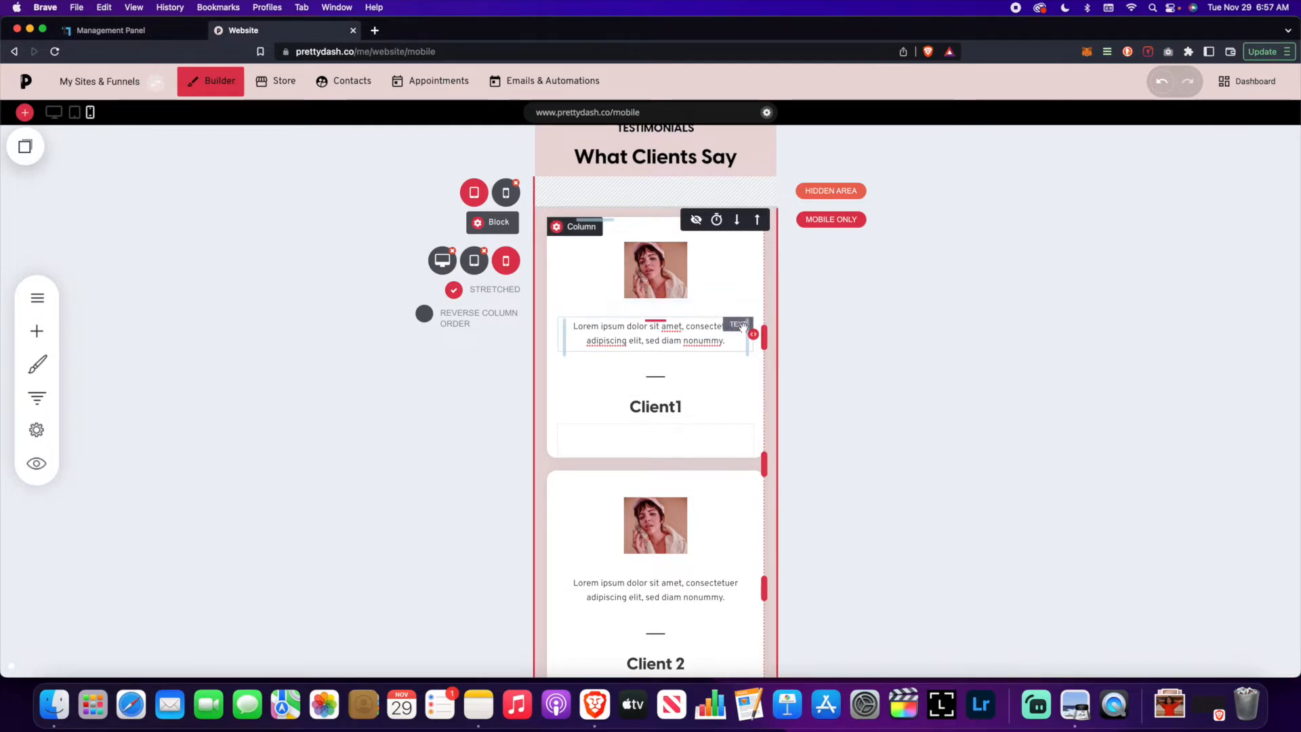
Step: Preview the page in desktop and tablet sizes, examining how the testimonials section displays in each
{"action": "left_click", "coordinate": [32, 465]}
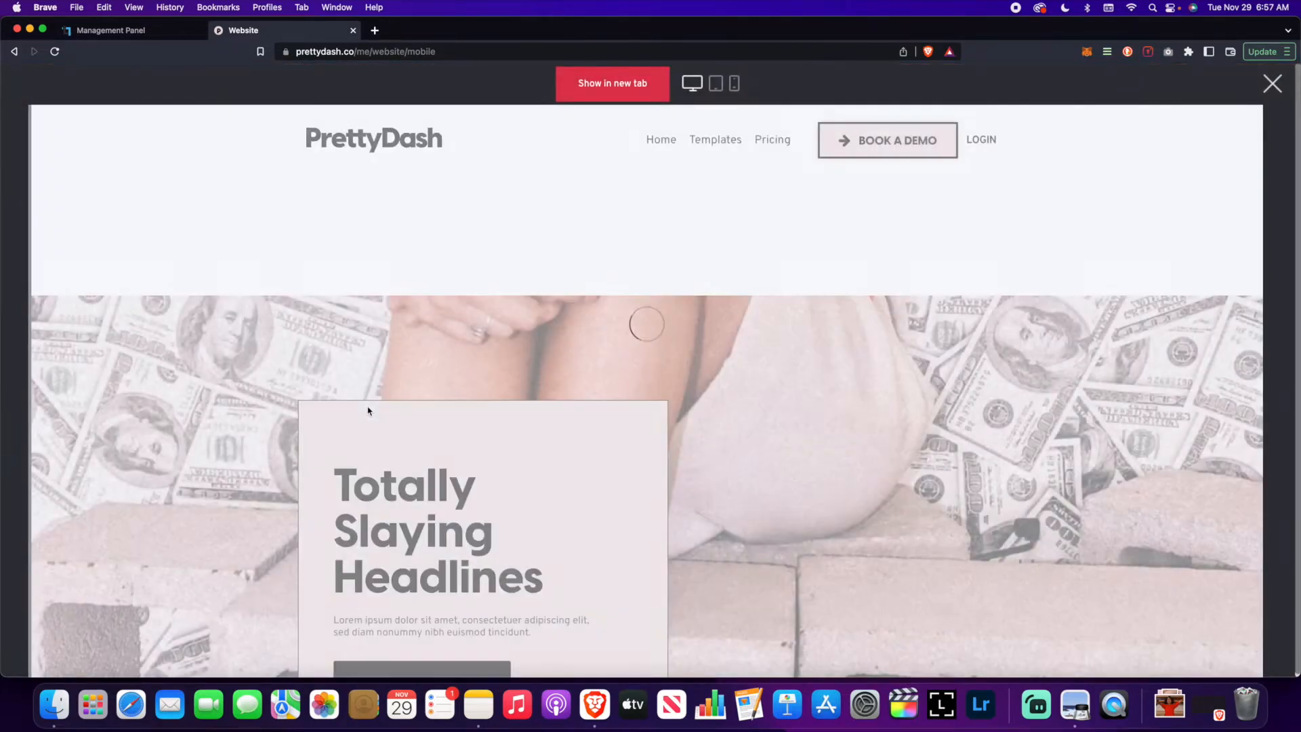
{"action": "scroll", "coordinate": [387, 404], "scroll_direction": "down", "scroll_amount": 5}
{"action": "scroll", "coordinate": [386, 403], "scroll_direction": "down", "scroll_amount": 5}
{"action": "scroll", "coordinate": [386, 402], "scroll_direction": "up", "scroll_amount": 6}
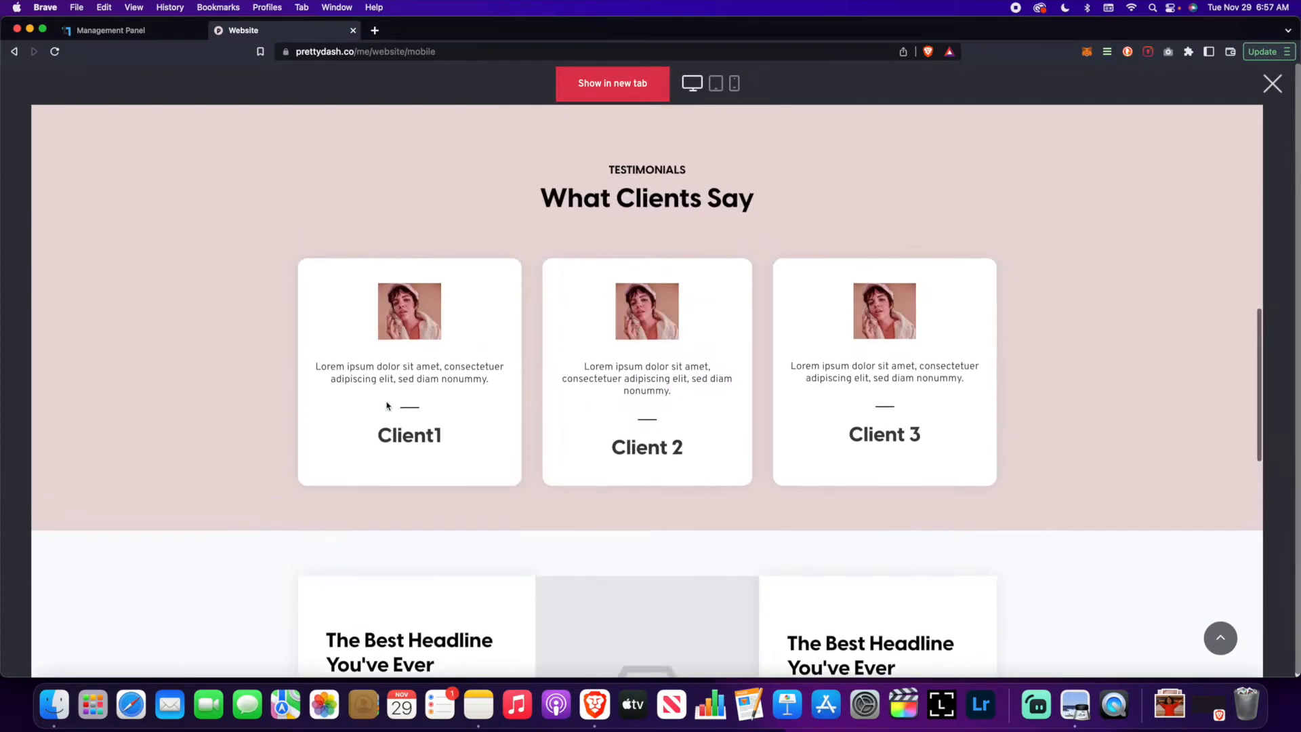
{"action": "scroll", "coordinate": [243, 166], "scroll_direction": "down", "scroll_amount": 3}
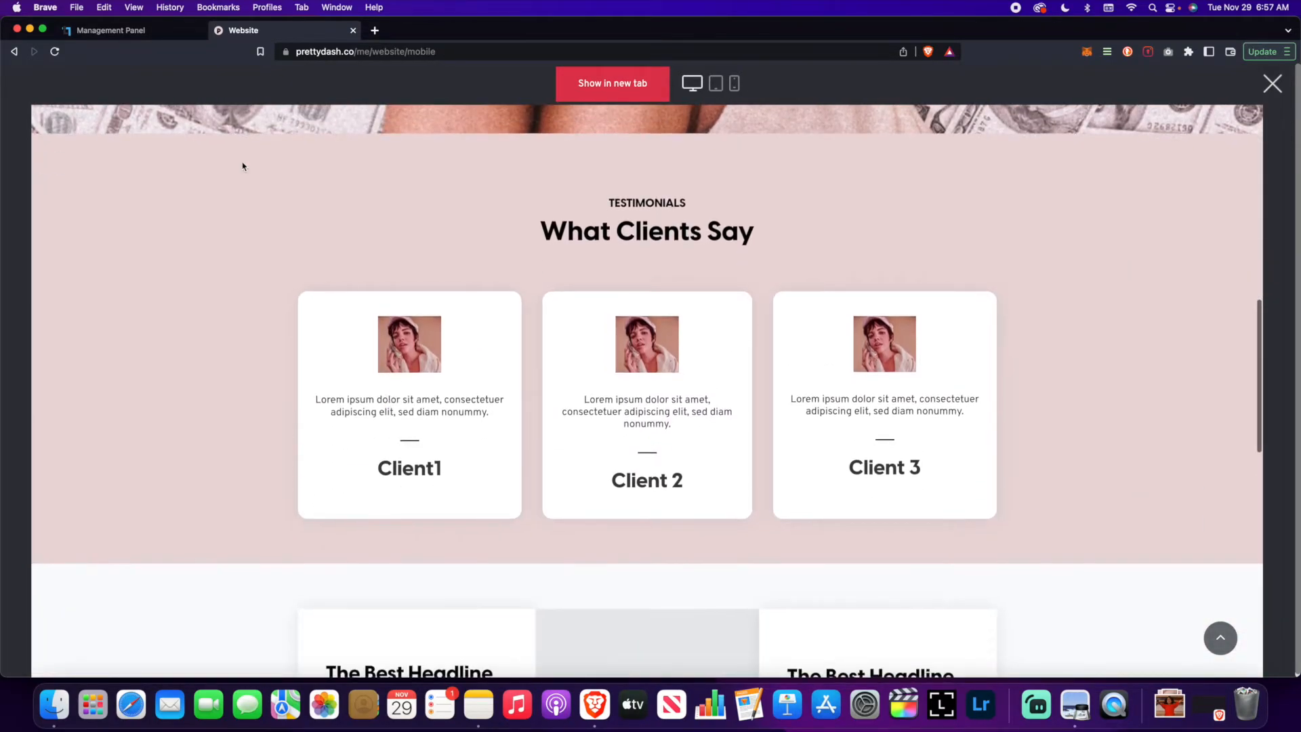
{"action": "left_click", "coordinate": [716, 83]}
{"action": "scroll", "coordinate": [656, 290], "scroll_direction": "down", "scroll_amount": 5}
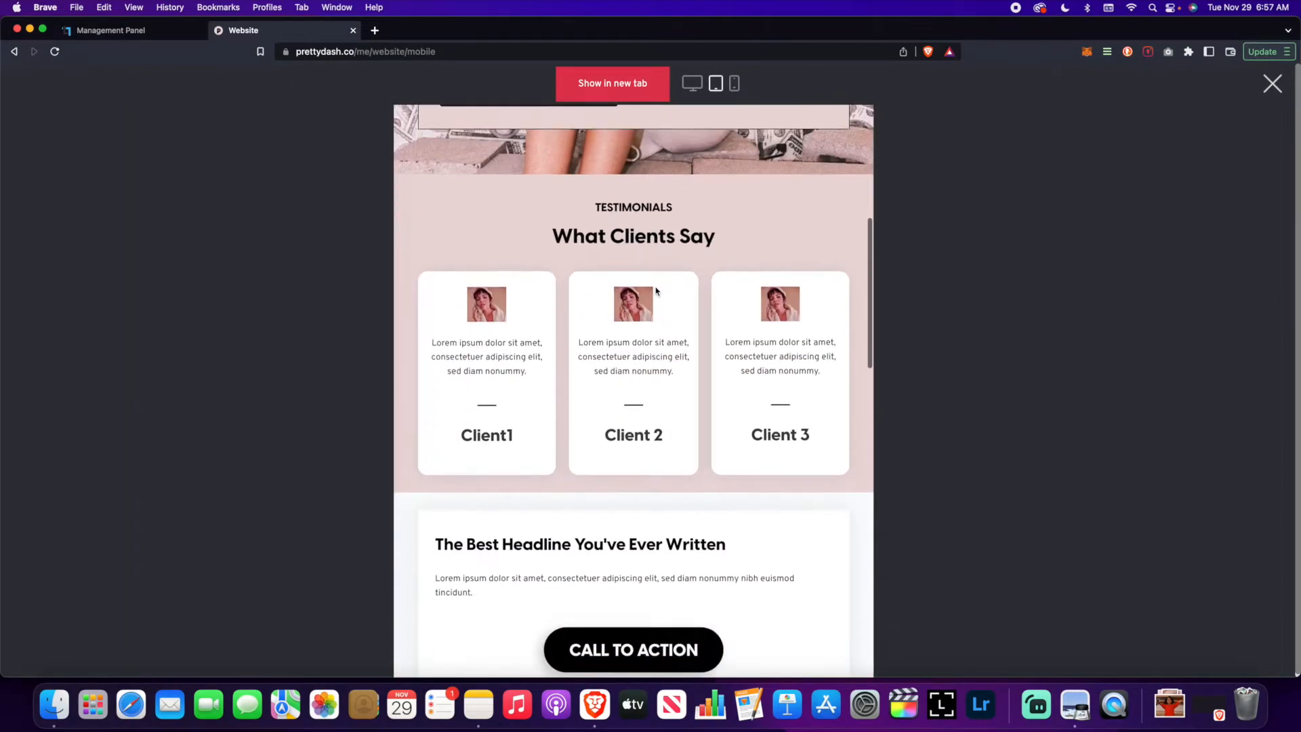
{"action": "scroll", "coordinate": [656, 291], "scroll_direction": "up", "scroll_amount": 3}
Step: Preview the page at mobile size, examining the stacked testimonial cards, and return to the editor
{"action": "left_click", "coordinate": [734, 83]}
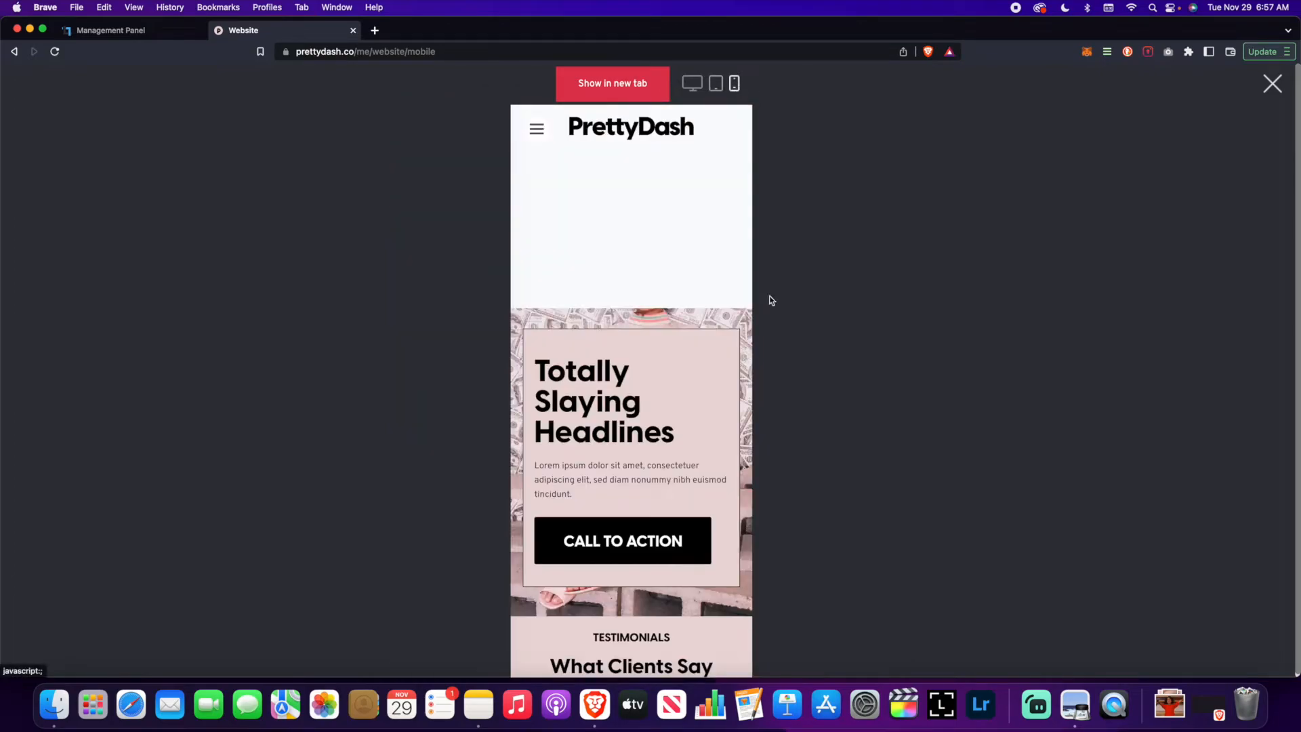
{"action": "scroll", "coordinate": [719, 378], "scroll_direction": "down", "scroll_amount": 5}
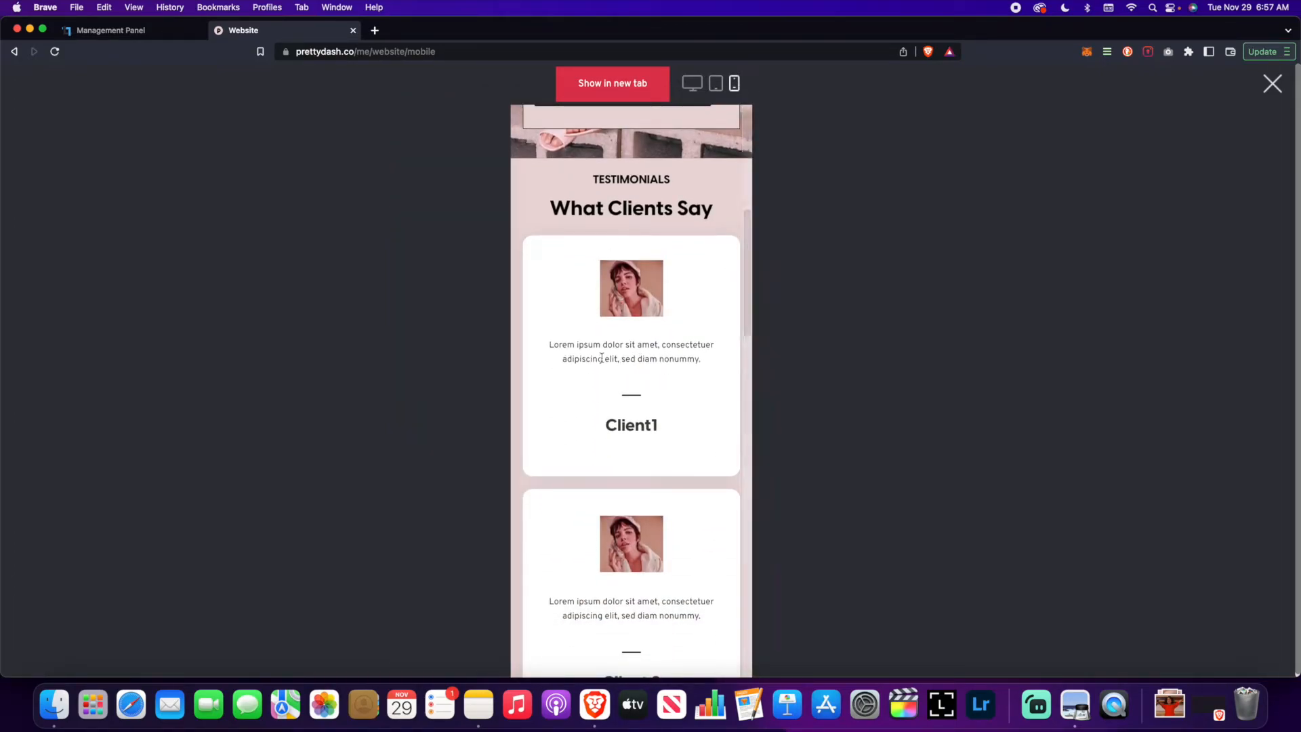
{"action": "scroll", "coordinate": [602, 357], "scroll_direction": "down", "scroll_amount": 7}
{"action": "scroll", "coordinate": [601, 358], "scroll_direction": "up", "scroll_amount": 4}
{"action": "scroll", "coordinate": [602, 353], "scroll_direction": "up", "scroll_amount": 5}
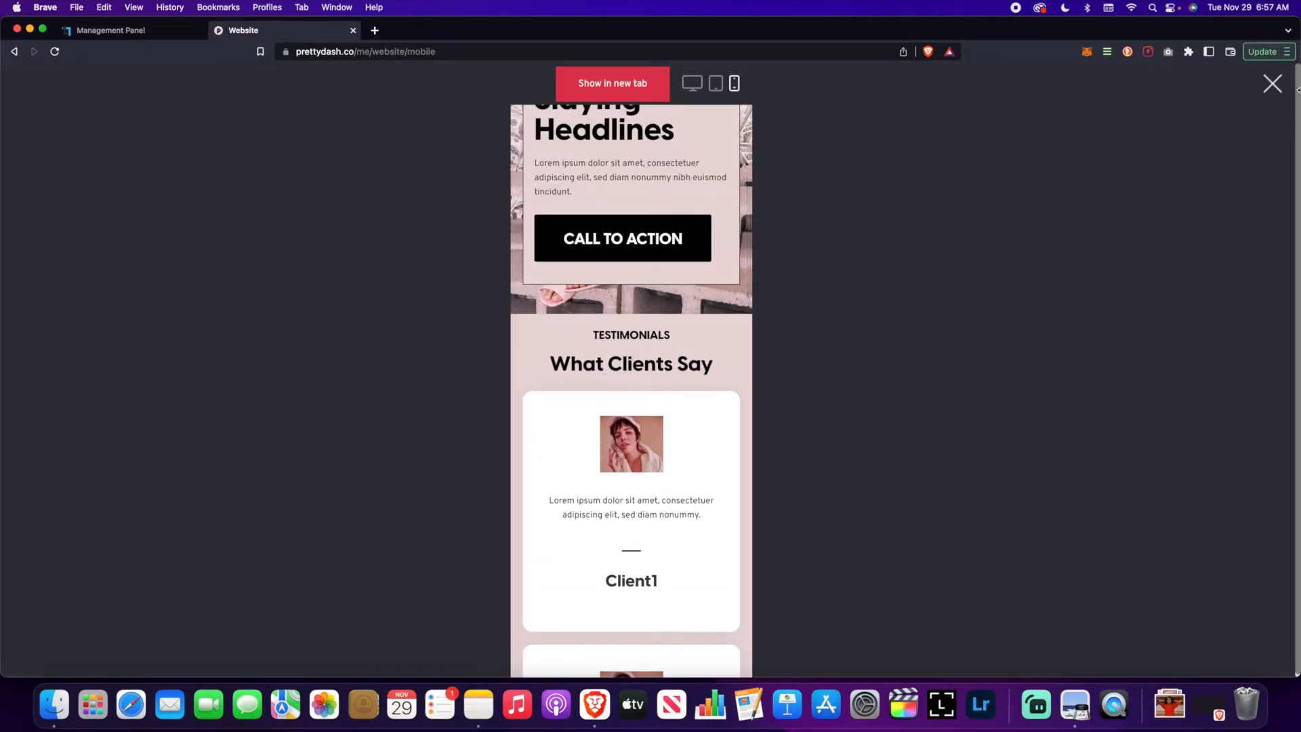
{"action": "left_click", "coordinate": [1274, 95]}
Step: Hide the original block with the four icon sections and the image on mobile
{"action": "scroll", "coordinate": [698, 362], "scroll_direction": "down", "scroll_amount": 10}
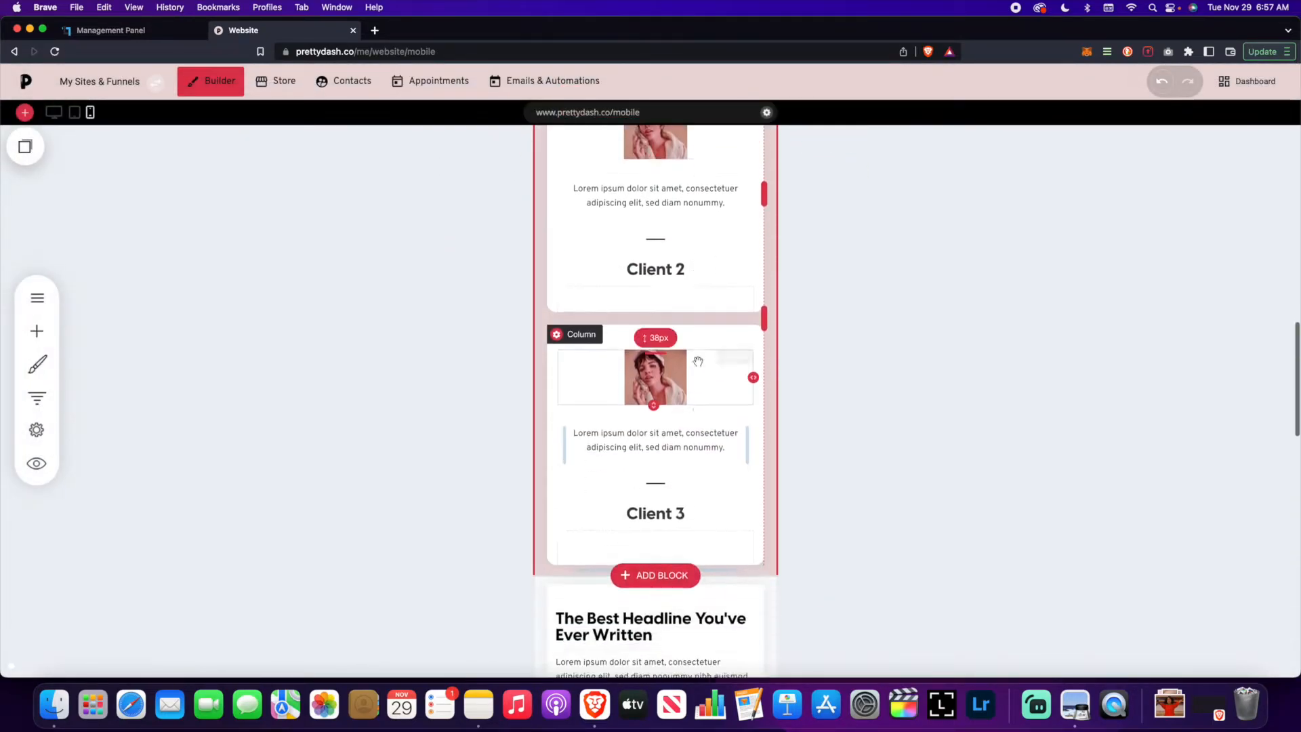
{"action": "scroll", "coordinate": [699, 362], "scroll_direction": "down", "scroll_amount": 8}
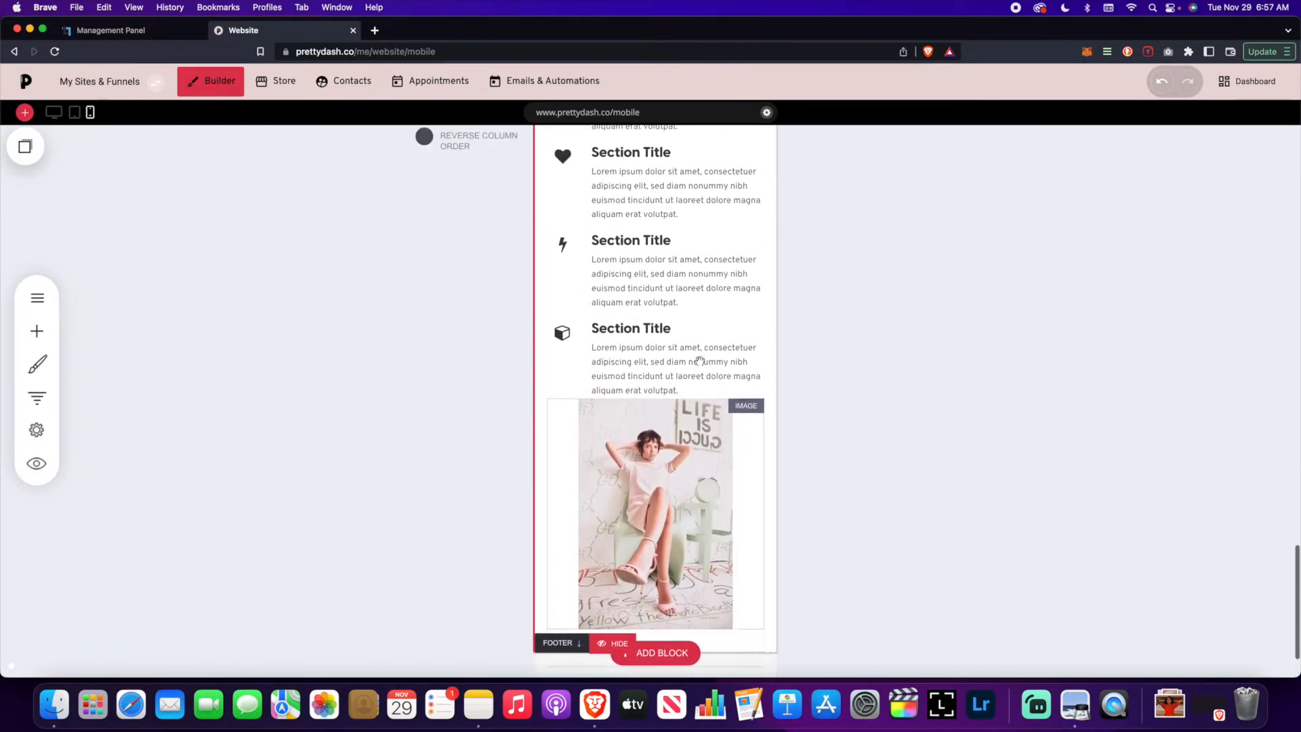
{"action": "scroll", "coordinate": [699, 362], "scroll_direction": "up", "scroll_amount": 4}
{"action": "scroll", "coordinate": [685, 380], "scroll_direction": "down", "scroll_amount": 3}
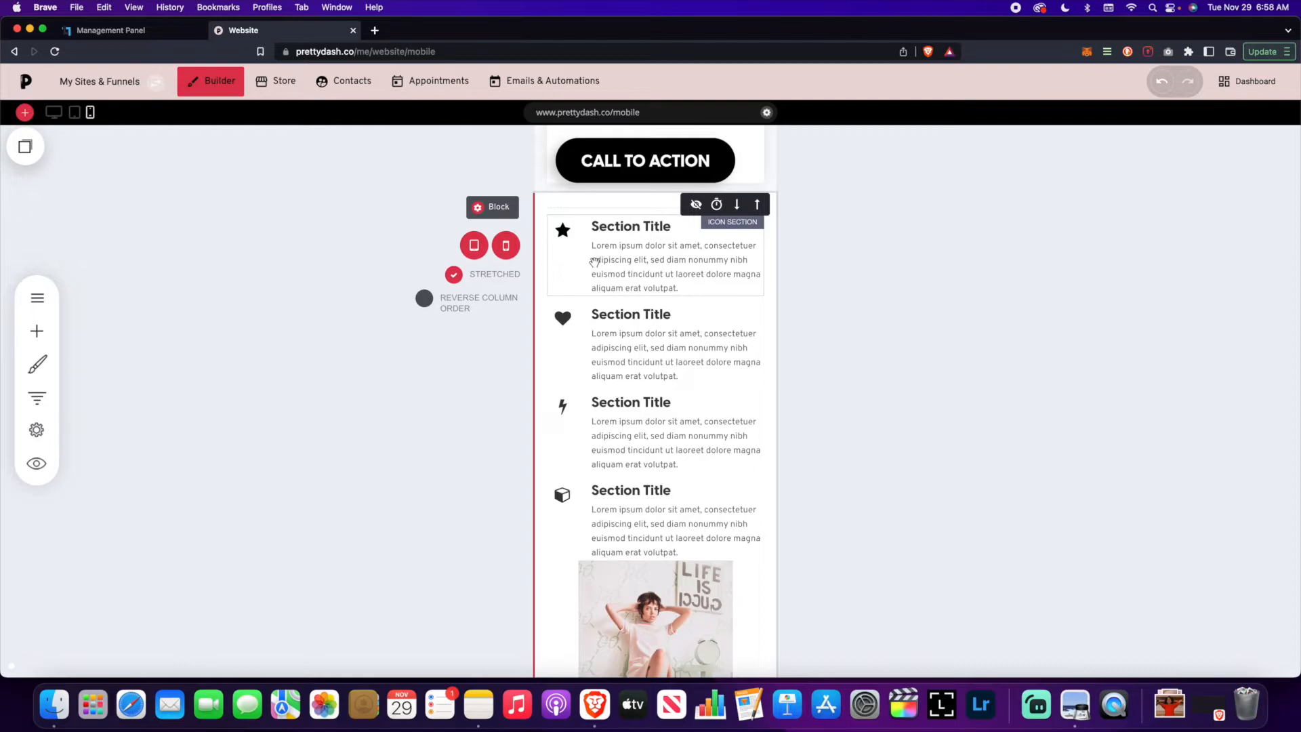
{"action": "left_click", "coordinate": [505, 248]}
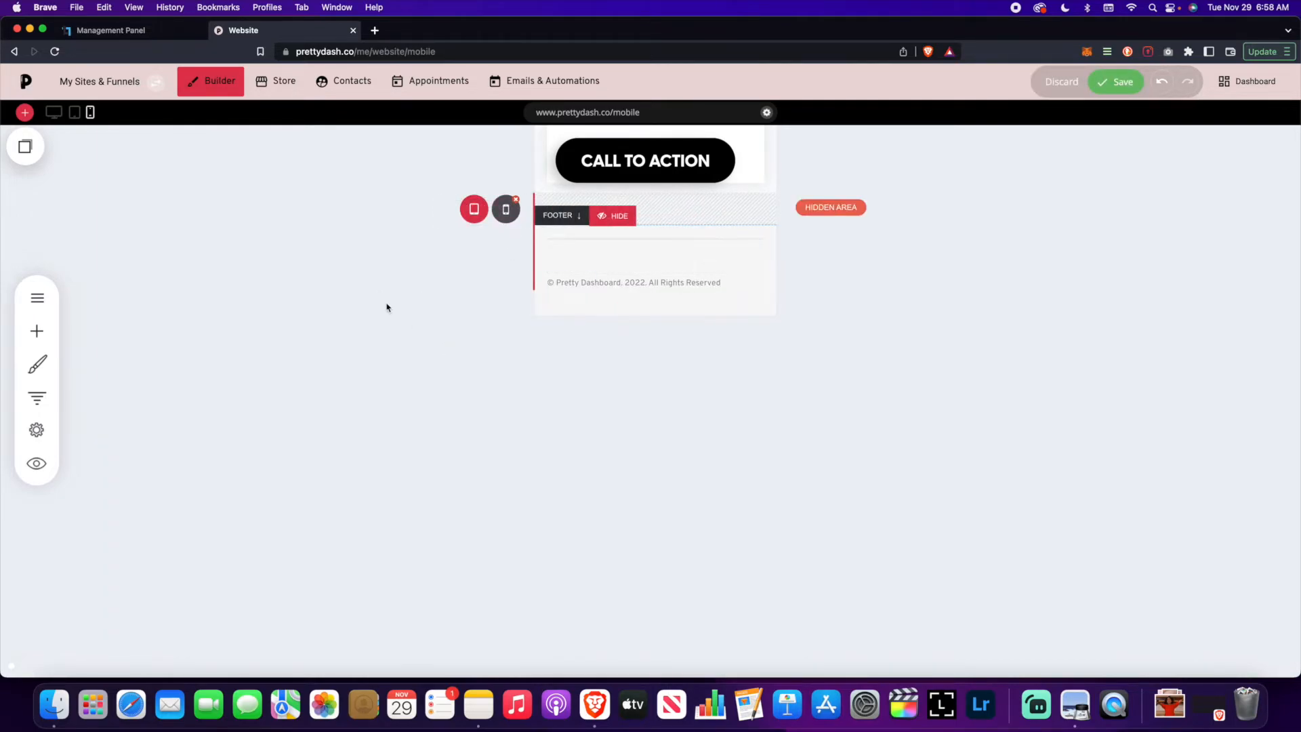
Step: Place a mobile-only version of the icon sections block directly below the hidden original and save the page
{"action": "left_click", "coordinate": [26, 149]}
{"action": "left_click_drag", "start_coordinate": [153, 276], "coordinate": [596, 226]}
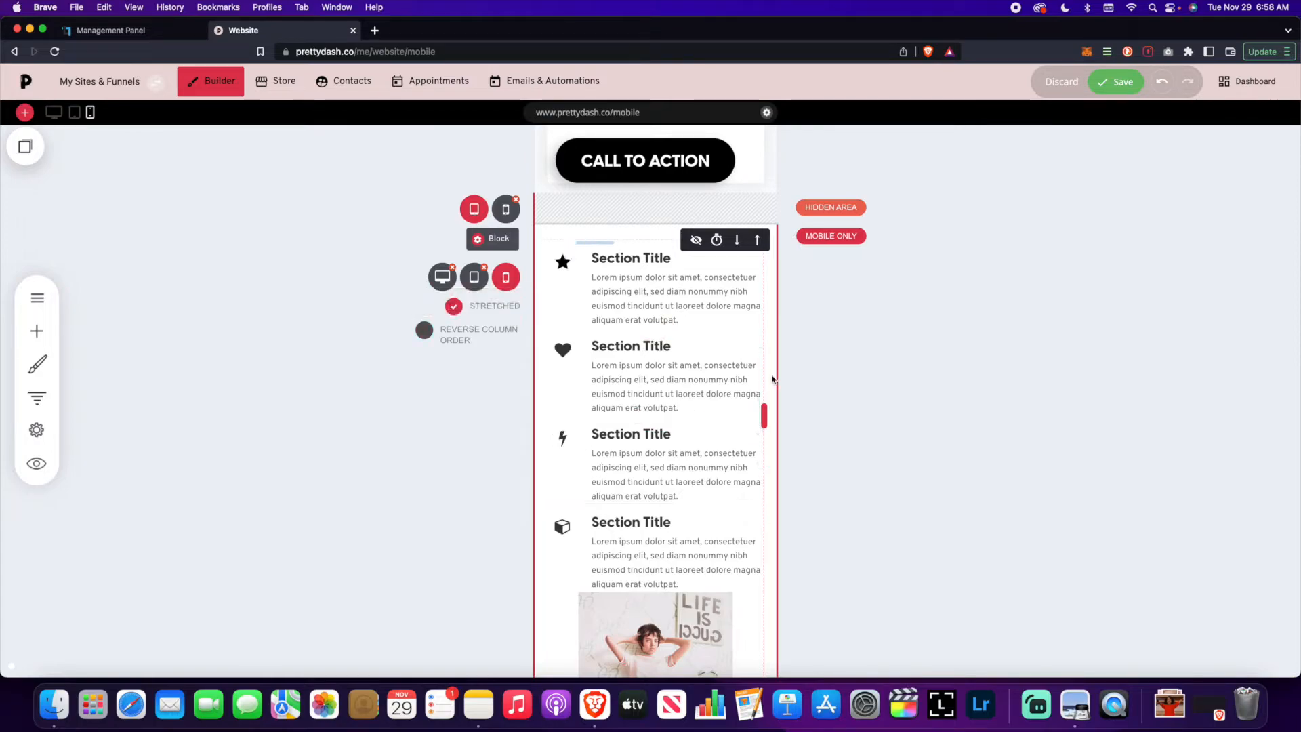
{"action": "scroll", "coordinate": [773, 380], "scroll_direction": "down", "scroll_amount": 5}
{"action": "scroll", "coordinate": [752, 376], "scroll_direction": "up", "scroll_amount": 7}
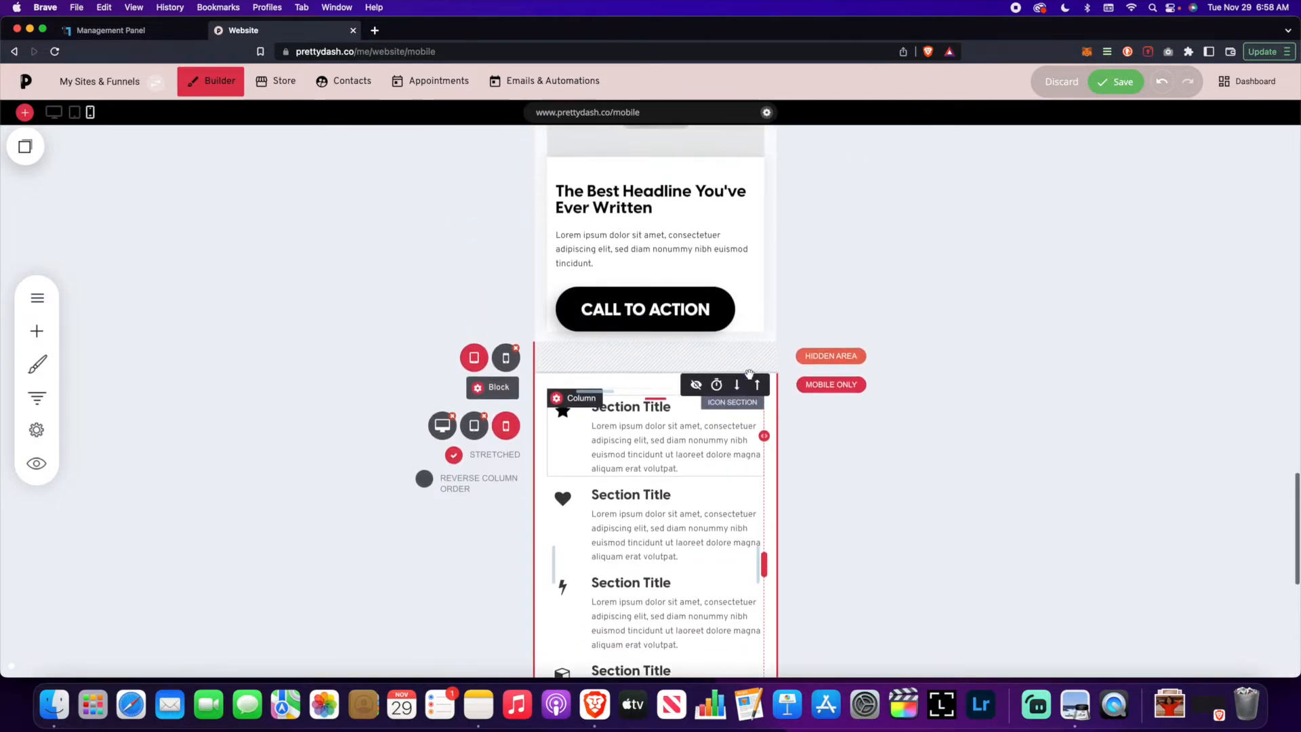
{"action": "scroll", "coordinate": [767, 302], "scroll_direction": "up", "scroll_amount": 2}
{"action": "scroll", "coordinate": [537, 202], "scroll_direction": "up", "scroll_amount": 3}
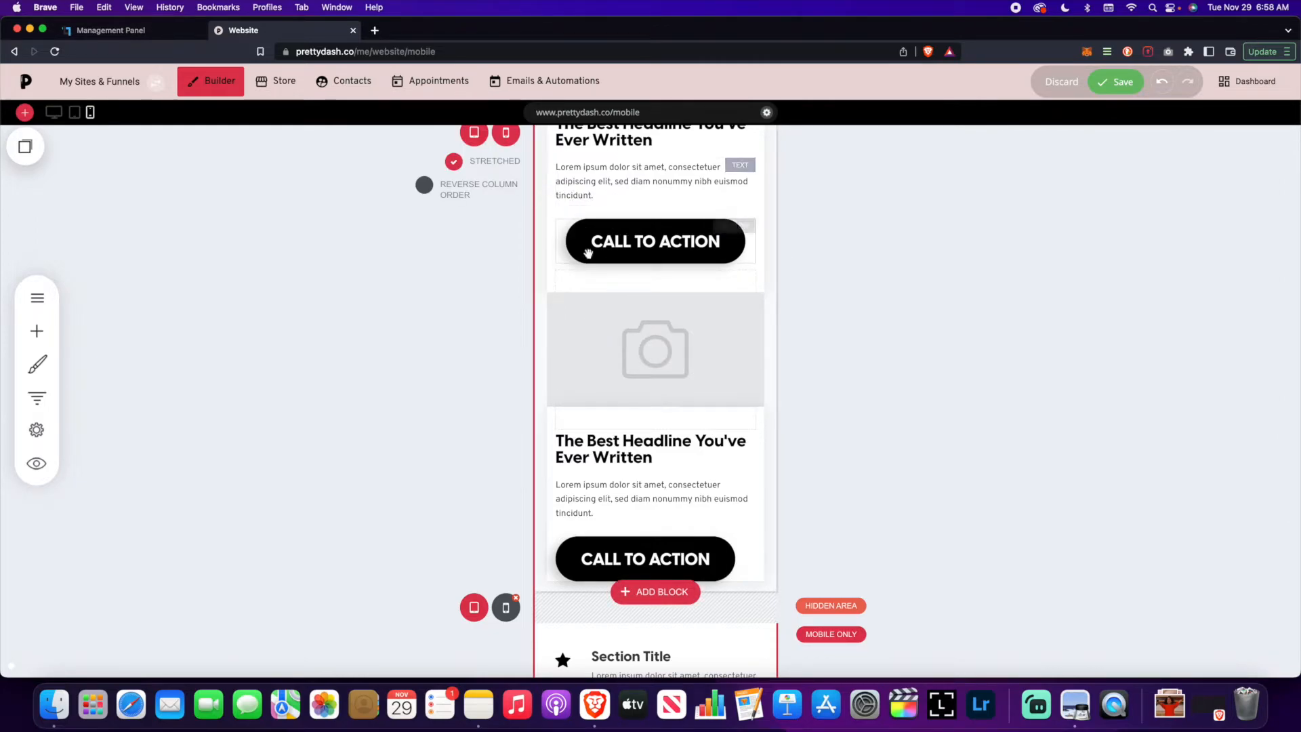
{"action": "scroll", "coordinate": [630, 288], "scroll_direction": "down", "scroll_amount": 6}
{"action": "scroll", "coordinate": [786, 284], "scroll_direction": "up", "scroll_amount": 3}
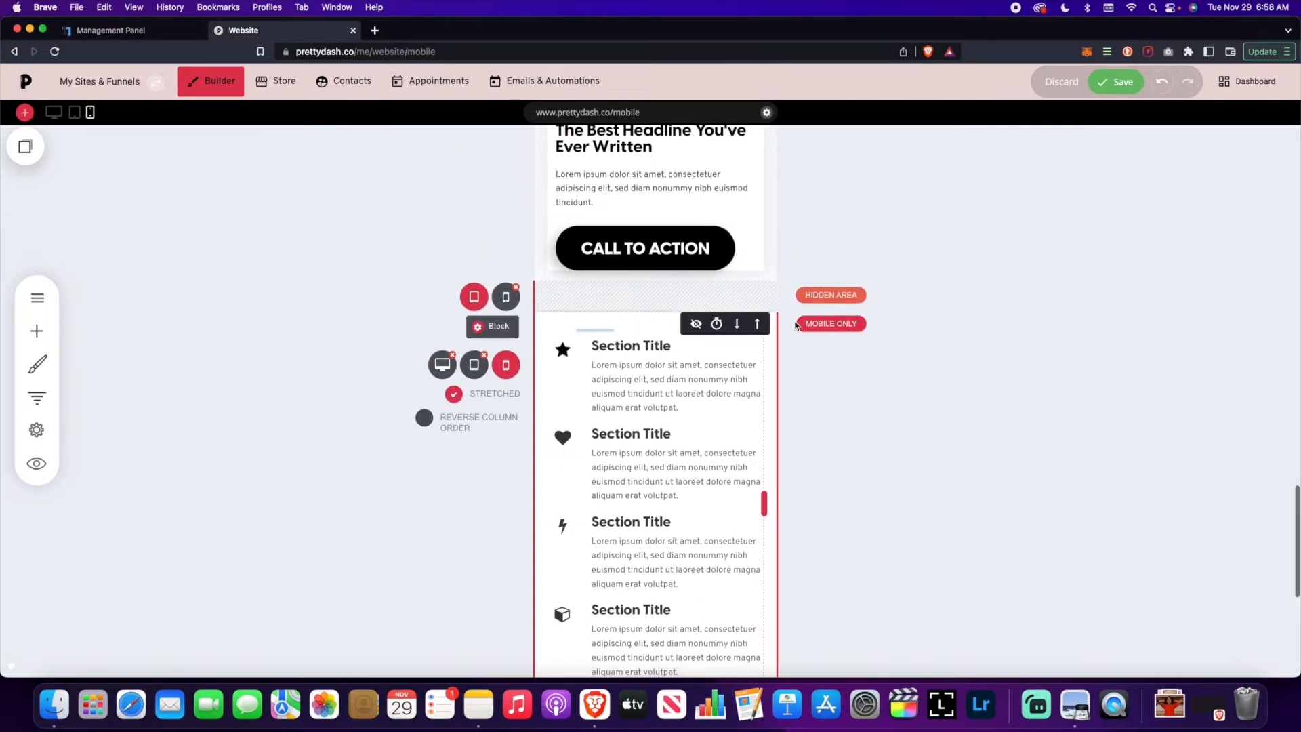
{"action": "scroll", "coordinate": [631, 285], "scroll_direction": "down", "scroll_amount": 2}
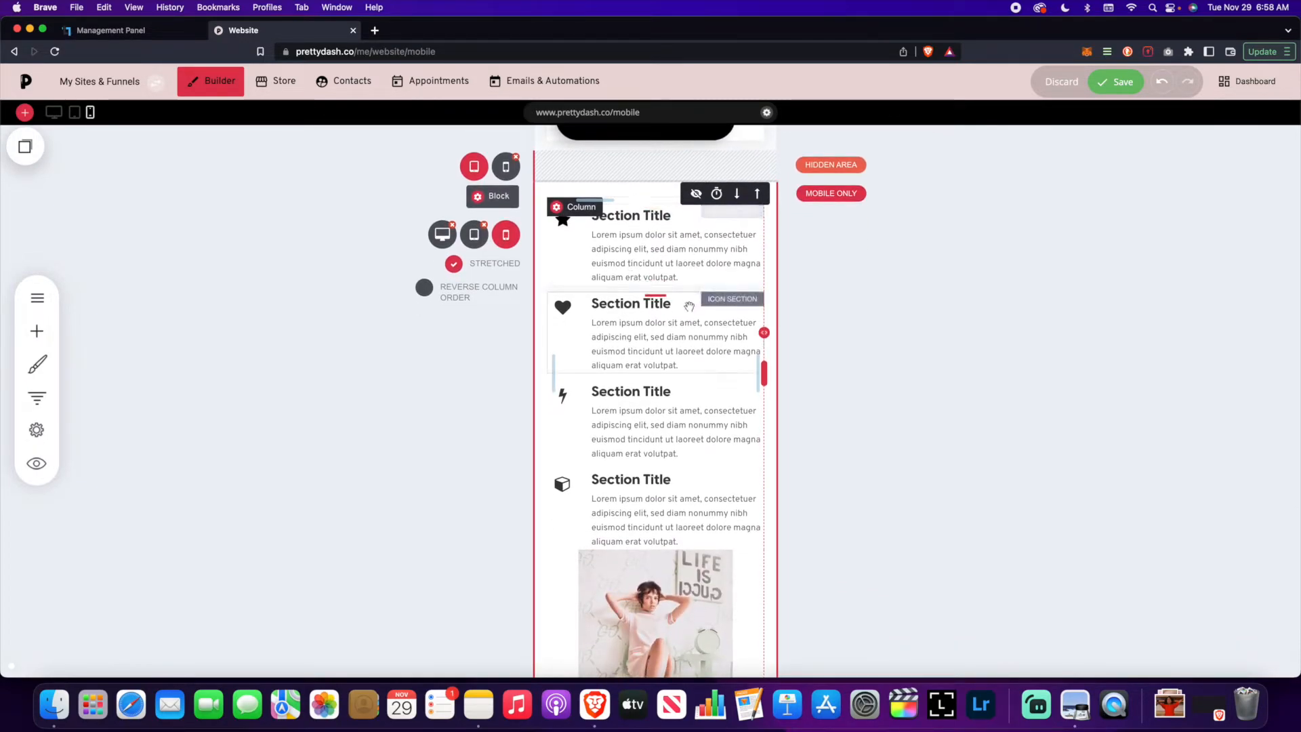
{"action": "scroll", "coordinate": [607, 320], "scroll_direction": "down", "scroll_amount": 3}
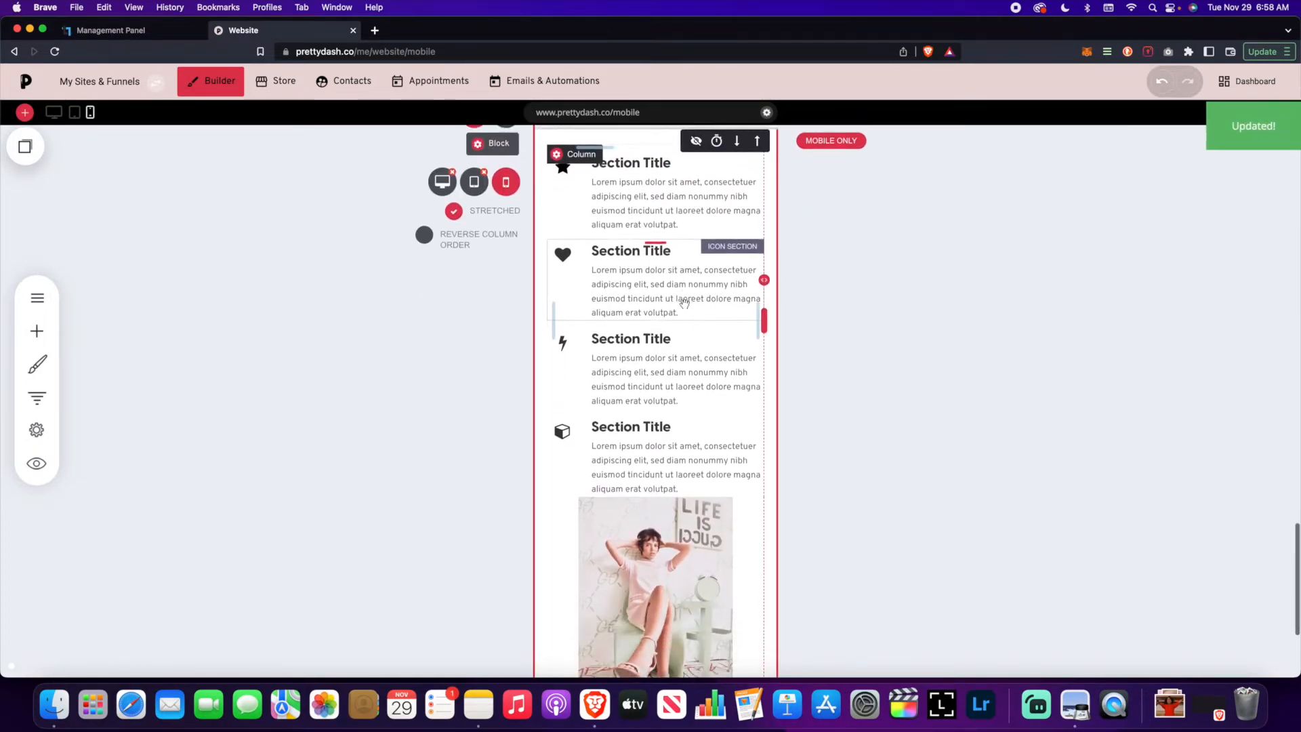
Step: Set the spacing above the image in the mobile-only icon sections block to 20px and save the page
{"action": "left_click_drag", "start_coordinate": [679, 366], "coordinate": [679, 379]}
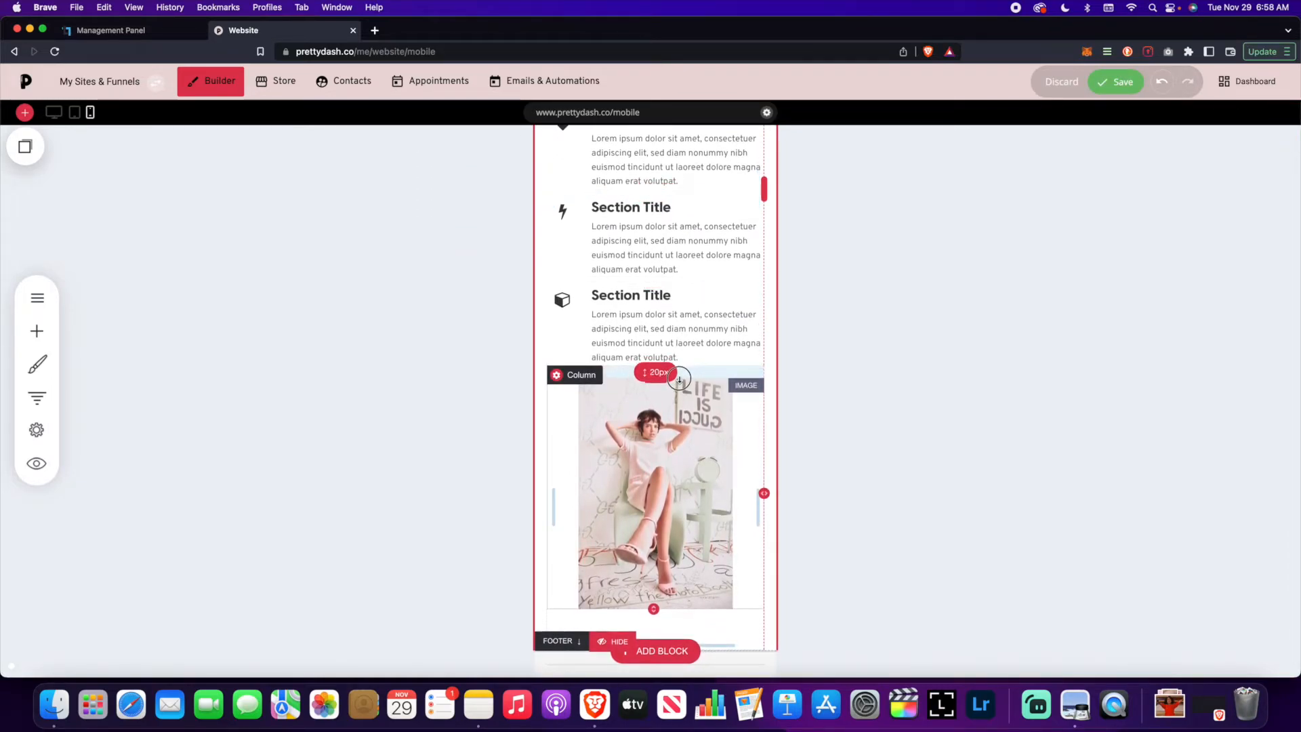
{"action": "scroll", "coordinate": [681, 318], "scroll_direction": "up", "scroll_amount": 4}
{"action": "scroll", "coordinate": [680, 318], "scroll_direction": "down", "scroll_amount": 4}
{"action": "scroll", "coordinate": [680, 318], "scroll_direction": "up", "scroll_amount": 5}
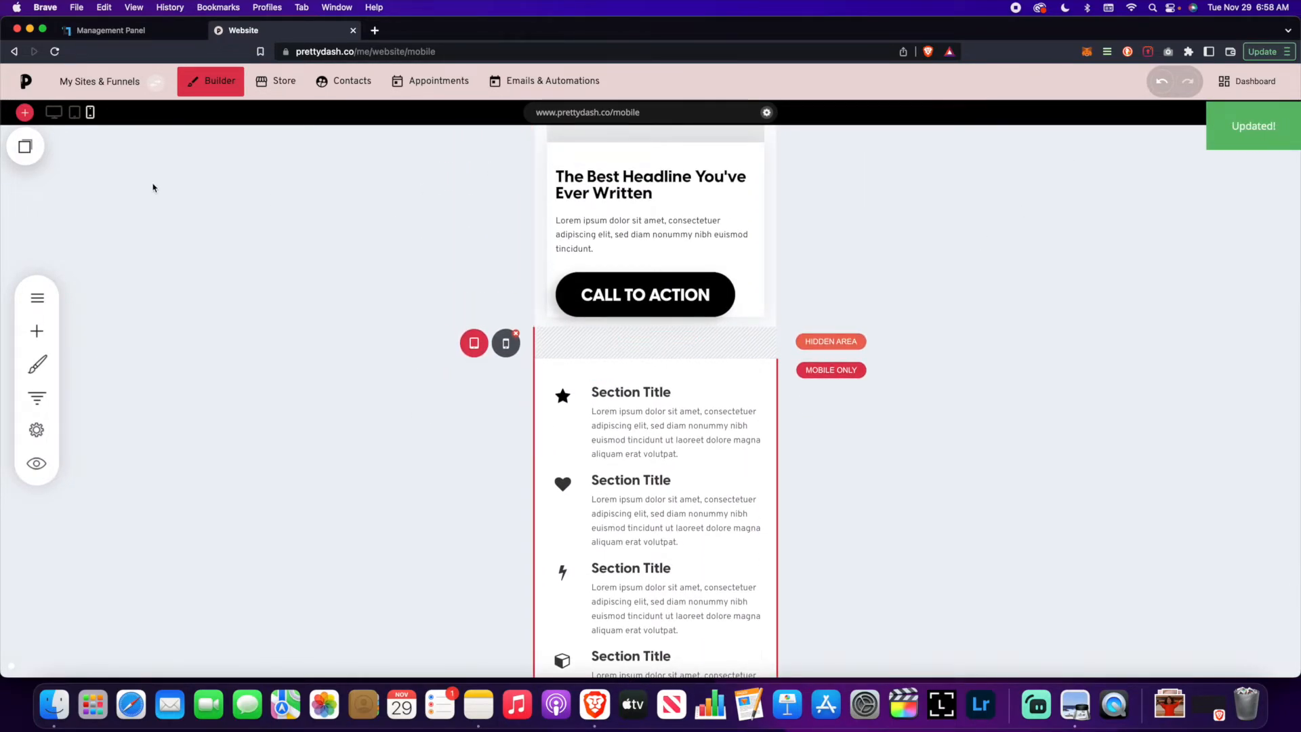
Step: Check the icon sections block in the tablet and desktop views, returning to the mobile view to compare it
{"action": "scroll", "coordinate": [509, 318], "scroll_direction": "down", "scroll_amount": 10}
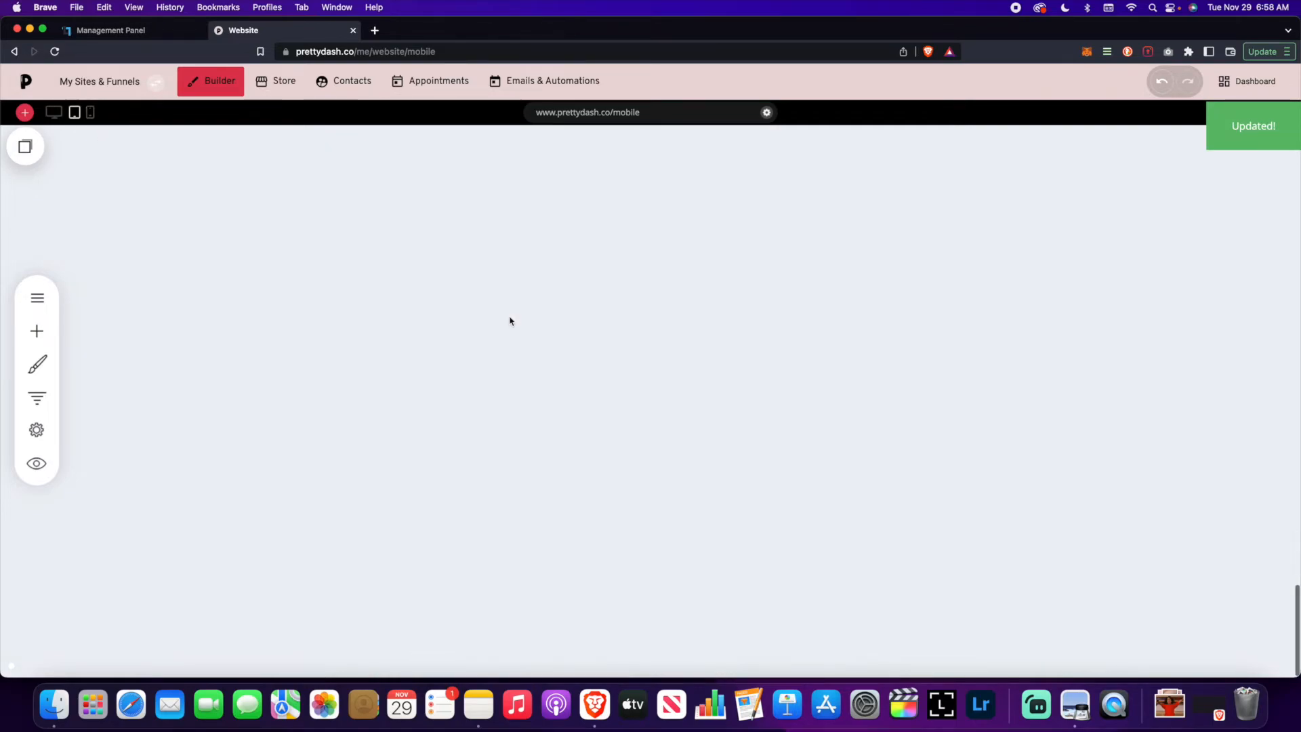
{"action": "scroll", "coordinate": [510, 318], "scroll_direction": "up", "scroll_amount": 7}
{"action": "scroll", "coordinate": [510, 318], "scroll_direction": "up", "scroll_amount": 10}
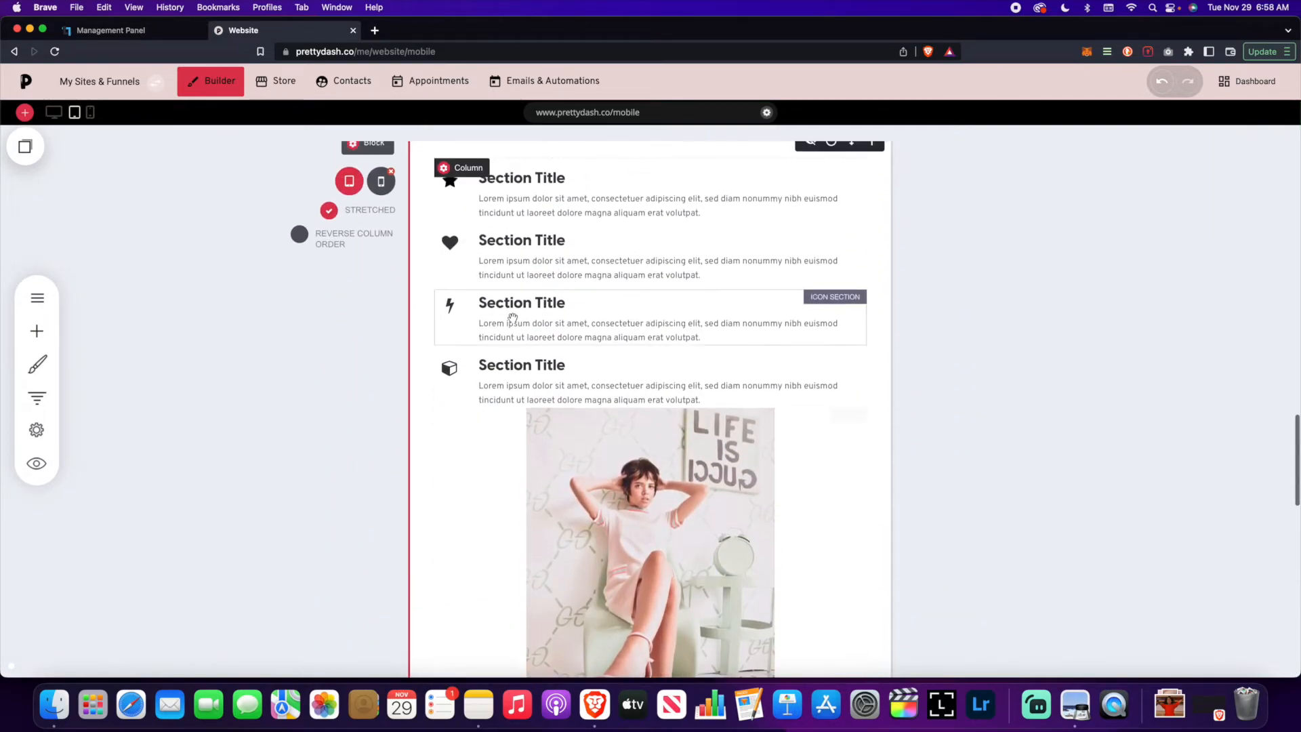
{"action": "scroll", "coordinate": [512, 317], "scroll_direction": "down", "scroll_amount": 2}
{"action": "scroll", "coordinate": [511, 319], "scroll_direction": "down", "scroll_amount": 5}
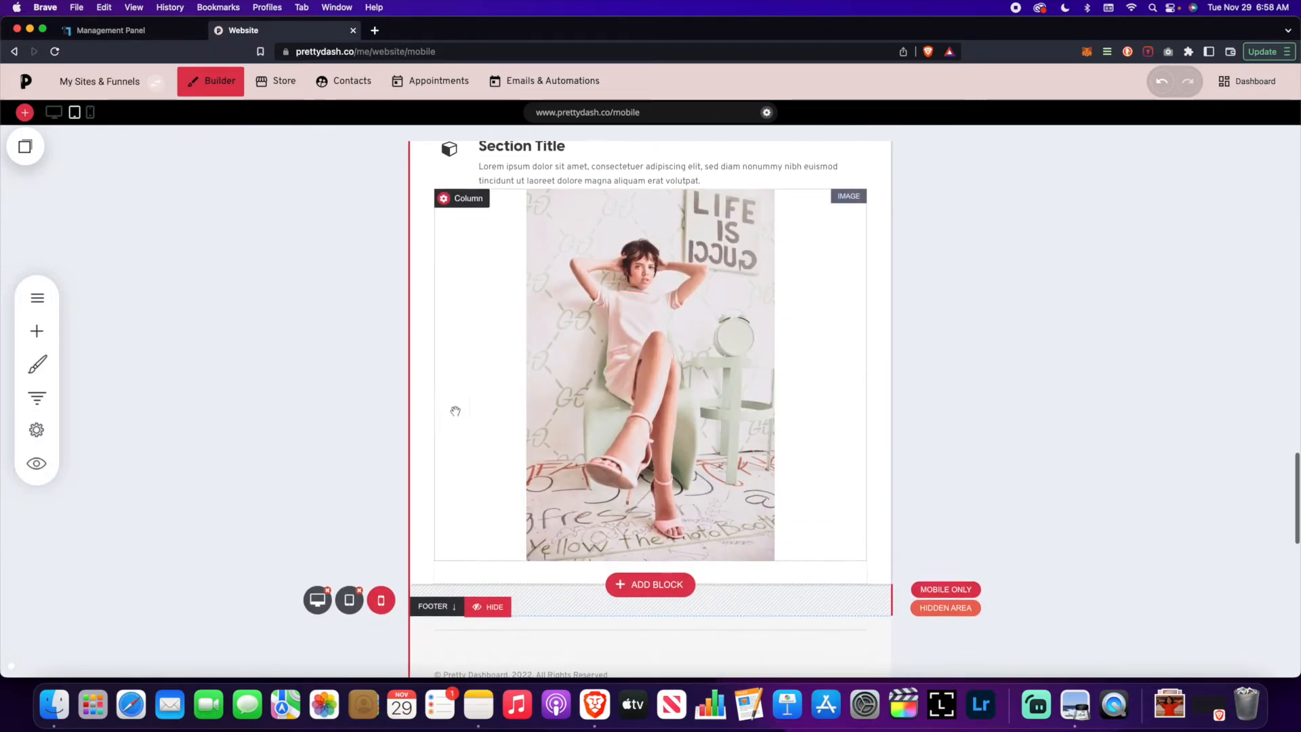
{"action": "left_click", "coordinate": [47, 118]}
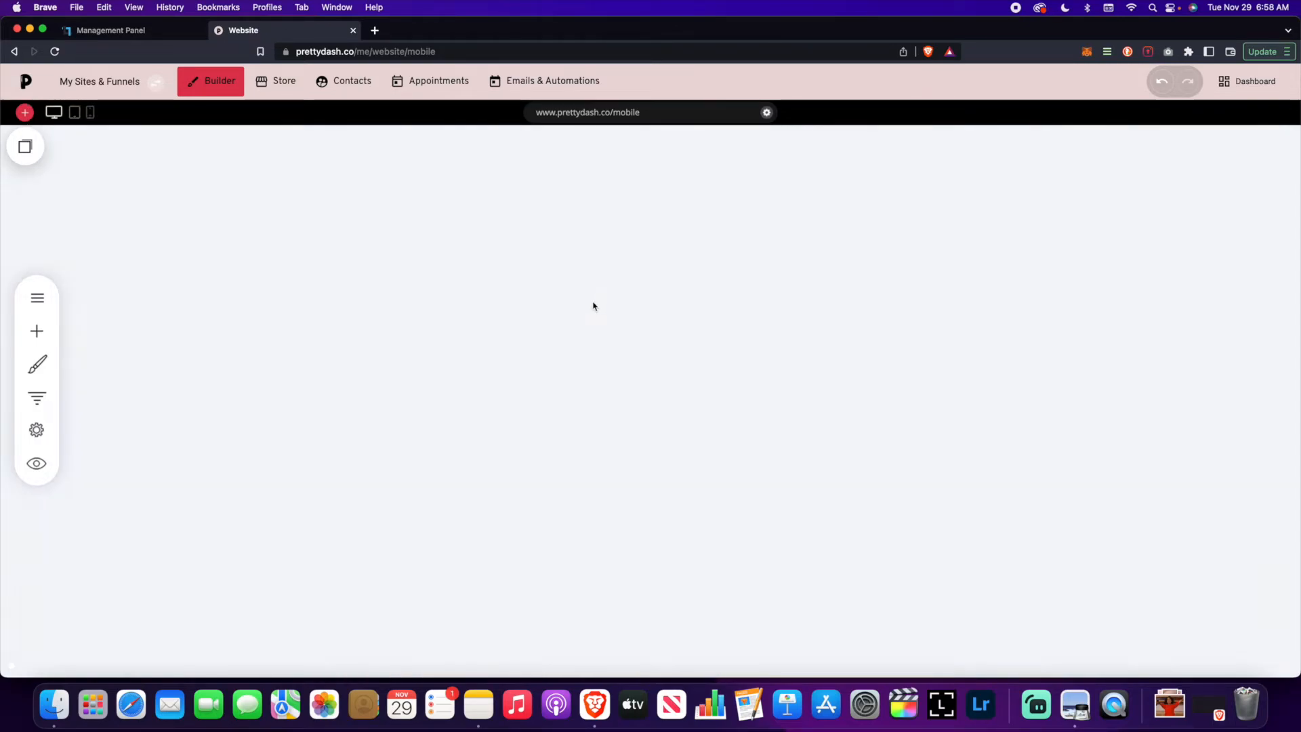
{"action": "scroll", "coordinate": [594, 297], "scroll_direction": "up", "scroll_amount": 5}
{"action": "scroll", "coordinate": [593, 295], "scroll_direction": "down", "scroll_amount": 4}
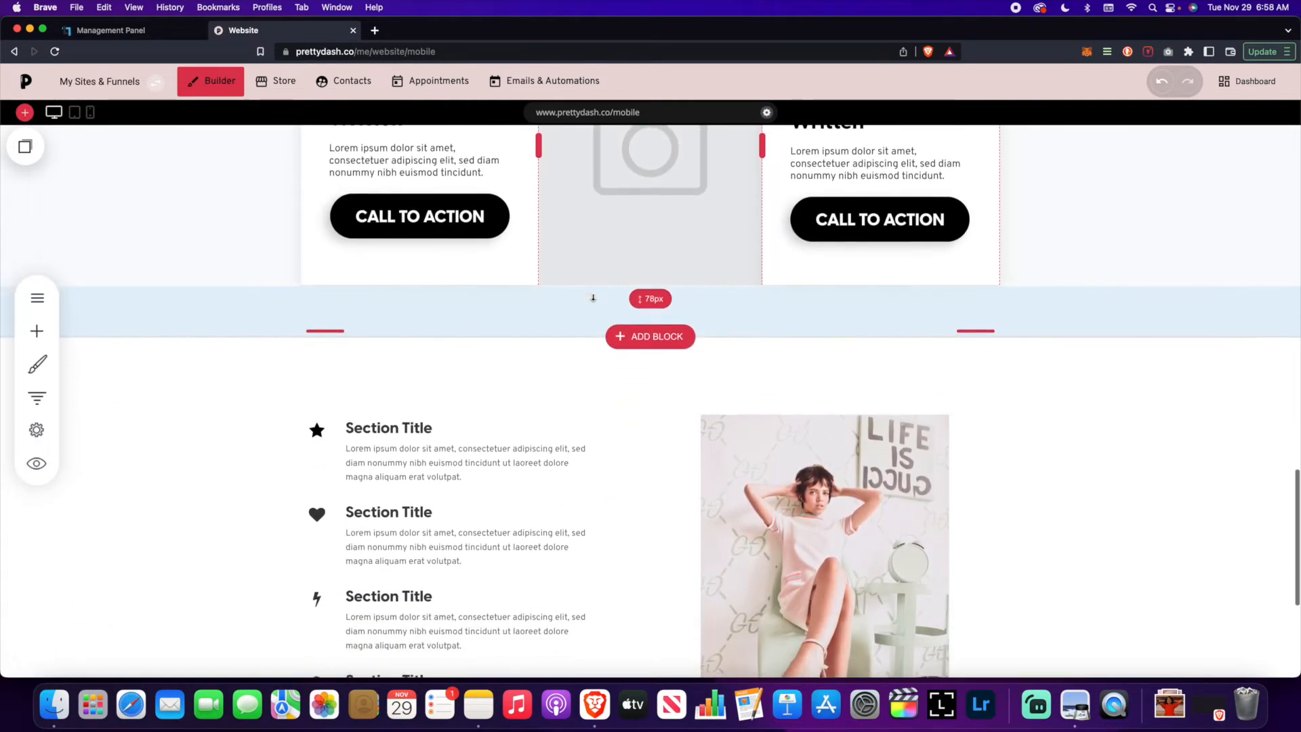
{"action": "left_click", "coordinate": [90, 113]}
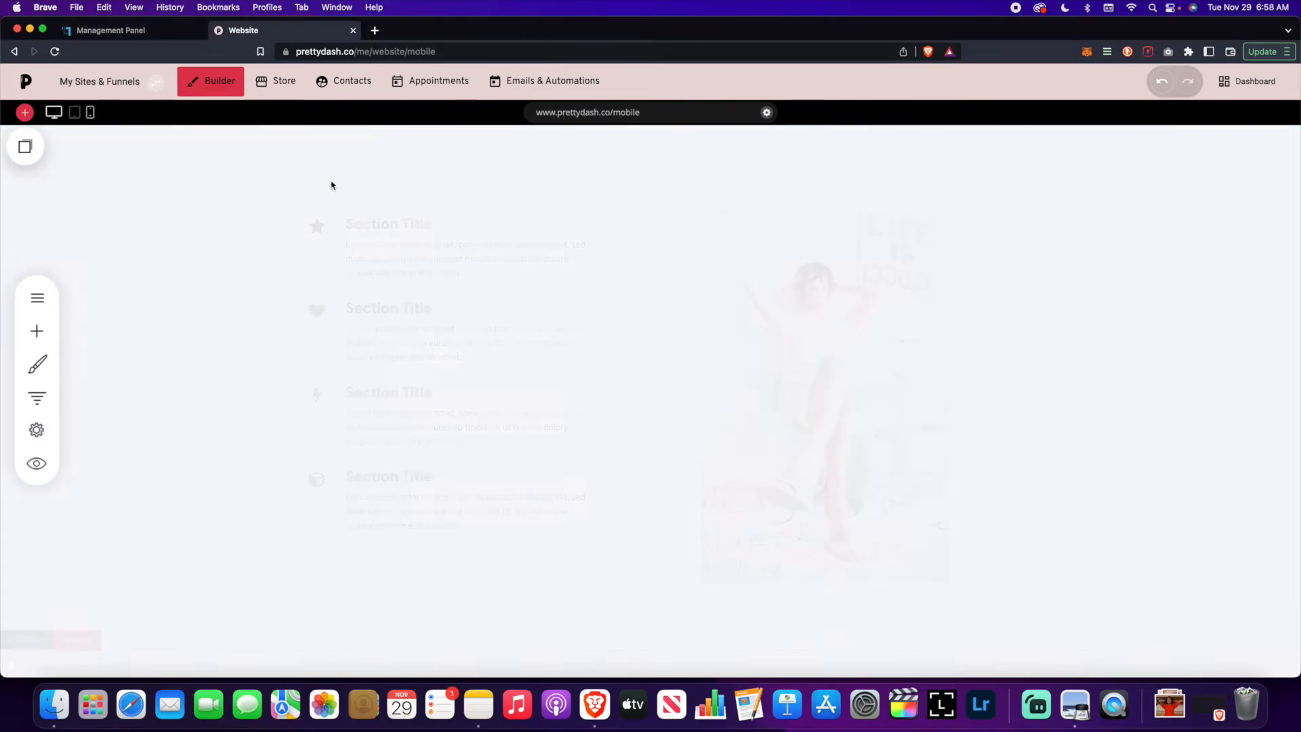
{"action": "scroll", "coordinate": [702, 349], "scroll_direction": "down", "scroll_amount": 3}
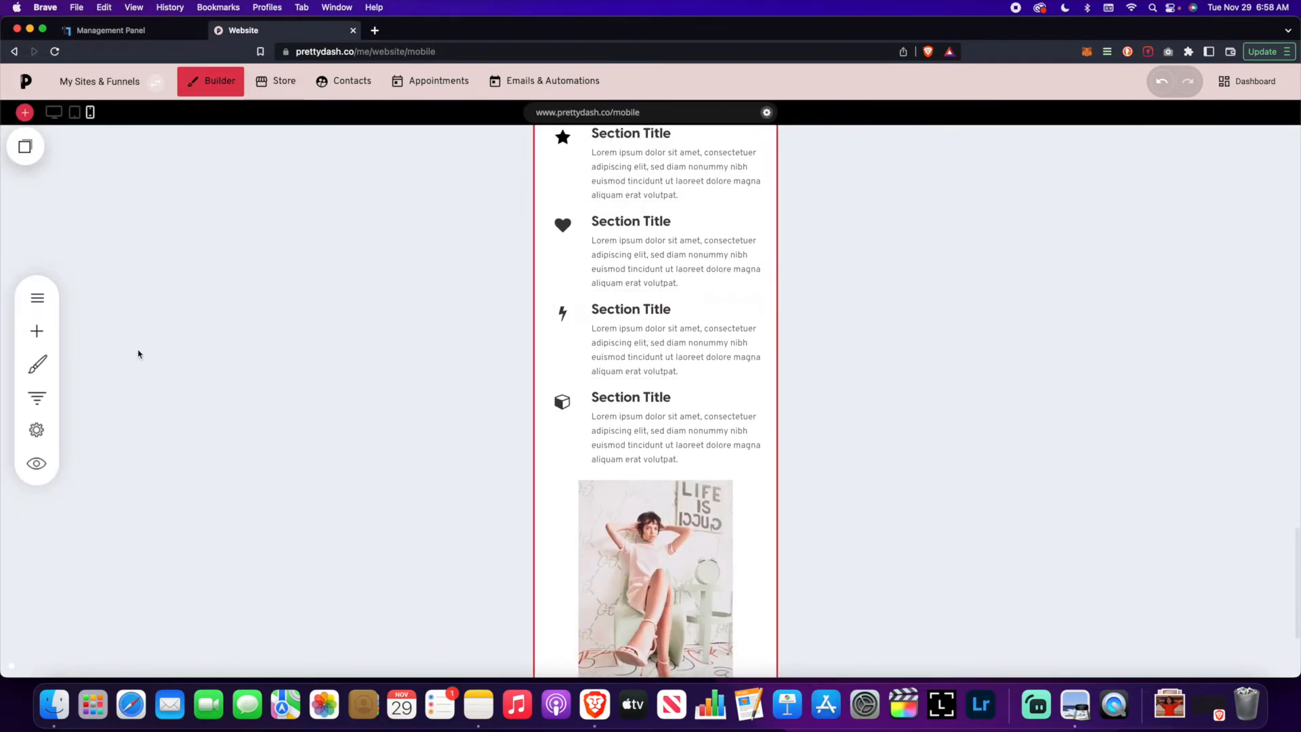
Step: Preview the whole page at mobile size down to the icon sections and image, and return to the editor
{"action": "left_click", "coordinate": [40, 465]}
{"action": "scroll", "coordinate": [682, 351], "scroll_direction": "down", "scroll_amount": 10}
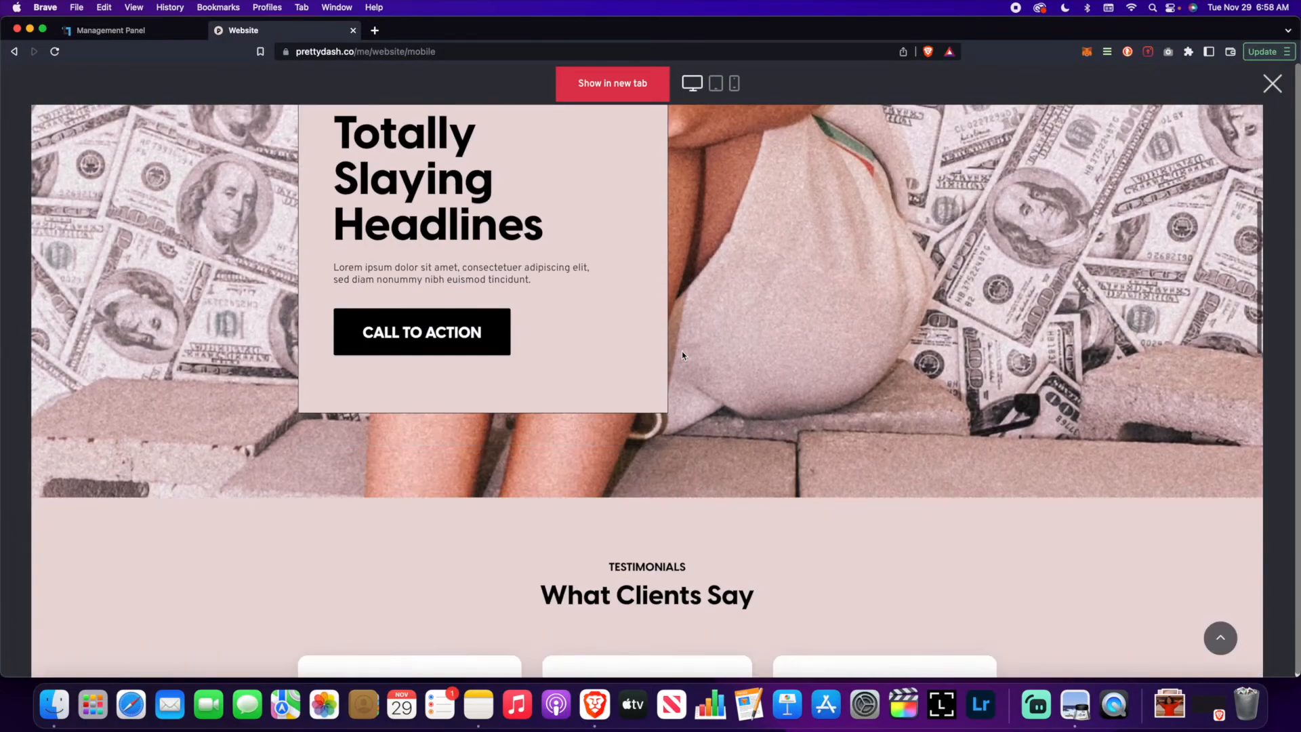
{"action": "left_click", "coordinate": [735, 83]}
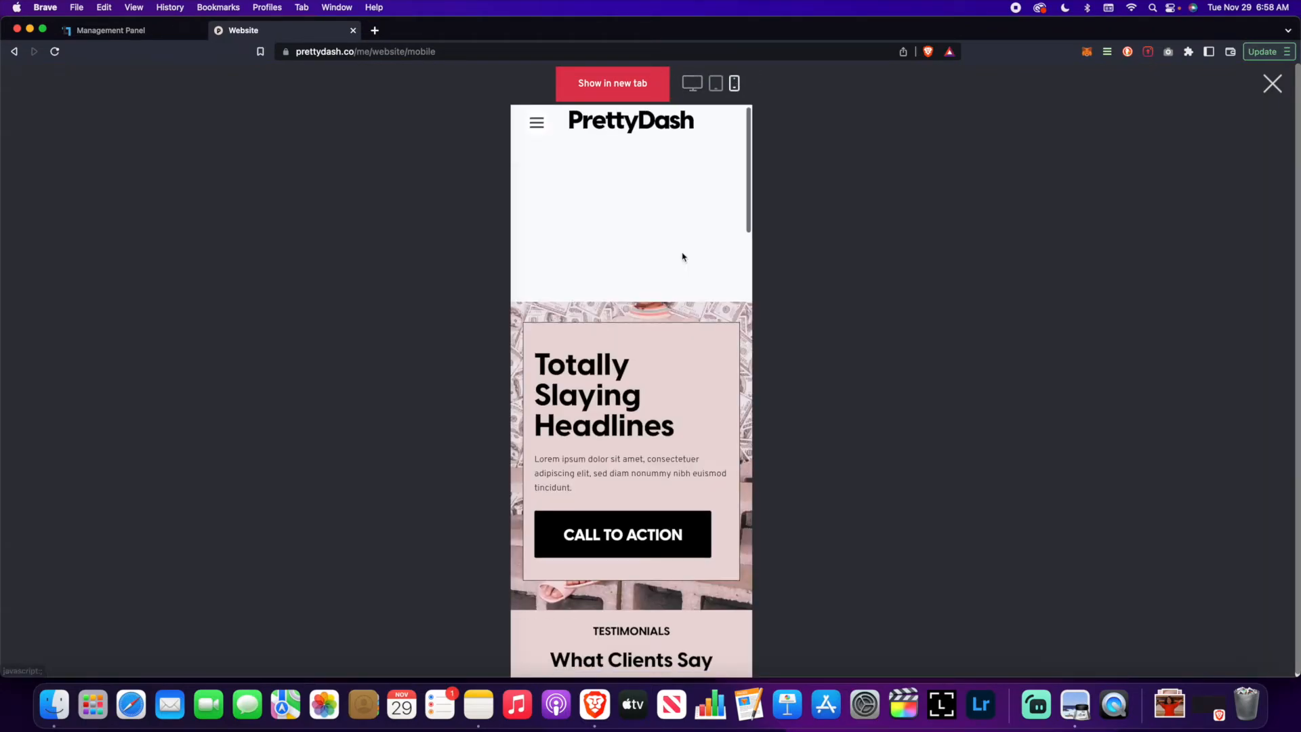
{"action": "scroll", "coordinate": [683, 255], "scroll_direction": "down", "scroll_amount": 10}
{"action": "scroll", "coordinate": [682, 256], "scroll_direction": "down", "scroll_amount": 9}
{"action": "scroll", "coordinate": [684, 256], "scroll_direction": "up", "scroll_amount": 5}
{"action": "scroll", "coordinate": [684, 256], "scroll_direction": "up", "scroll_amount": 4}
{"action": "scroll", "coordinate": [684, 252], "scroll_direction": "down", "scroll_amount": 9}
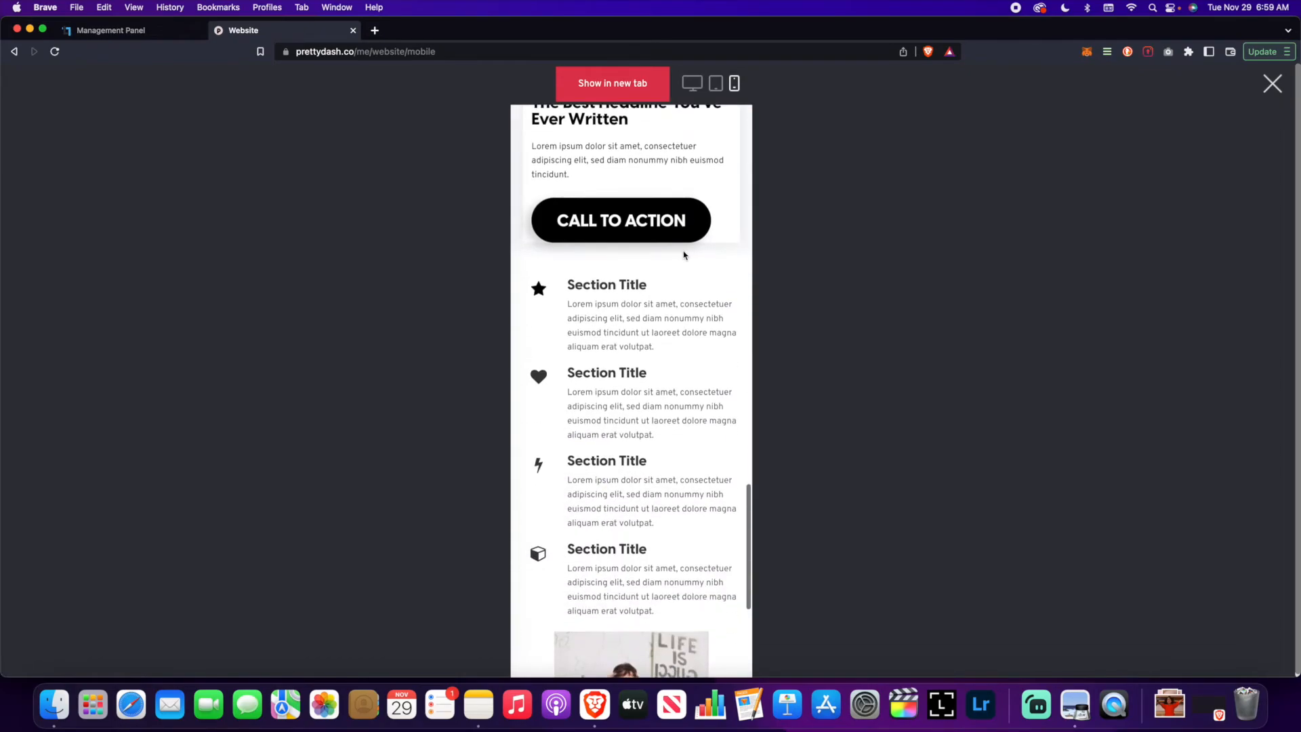
{"action": "scroll", "coordinate": [654, 356], "scroll_direction": "down", "scroll_amount": 3}
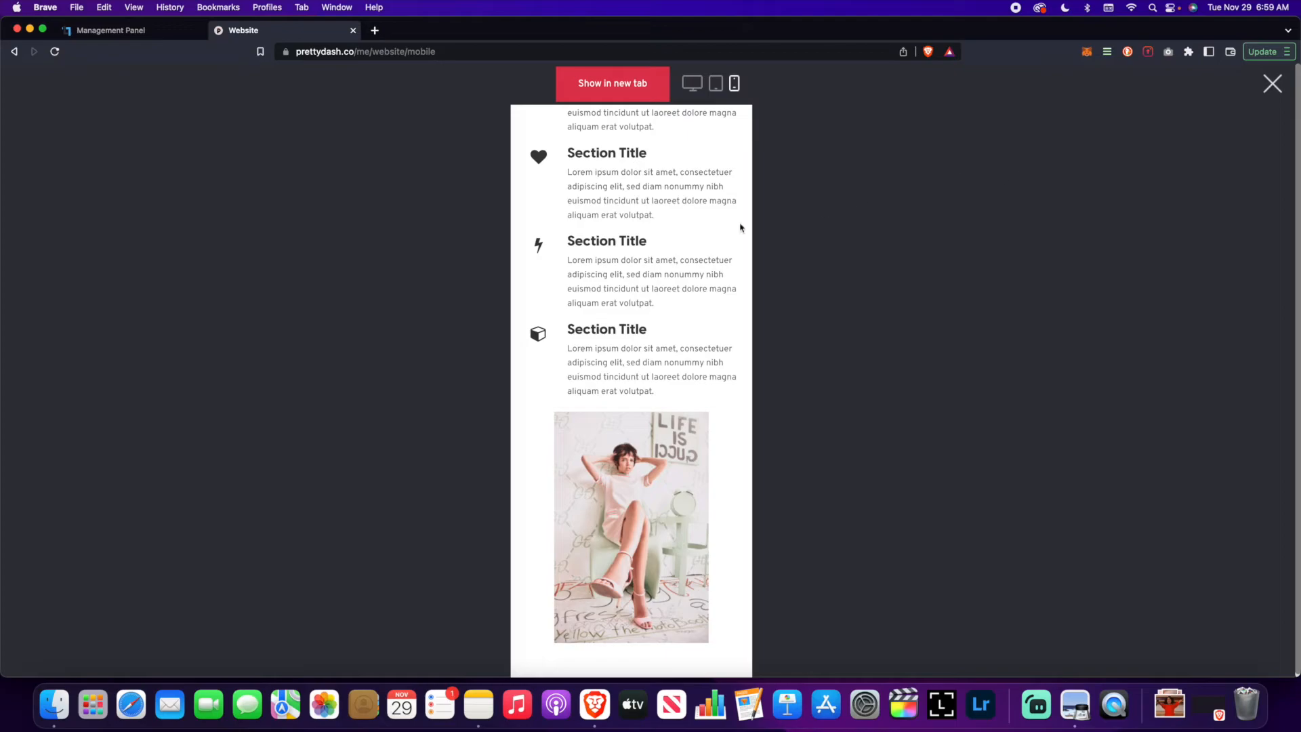
{"action": "left_click", "coordinate": [1259, 74]}
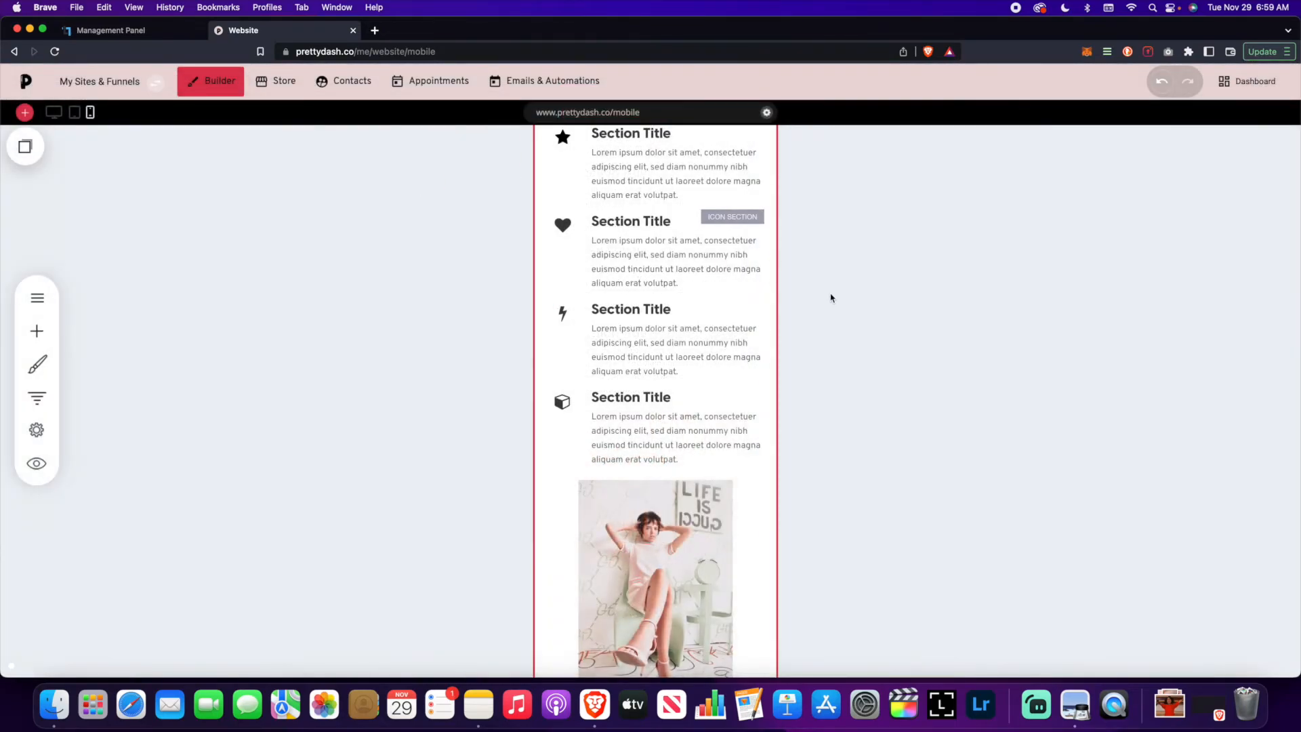
Step: Review the hidden areas and mobile-only blocks throughout the page in the mobile editing view
{"action": "scroll", "coordinate": [831, 295], "scroll_direction": "up", "scroll_amount": 10}
{"action": "scroll", "coordinate": [831, 297], "scroll_direction": "up", "scroll_amount": 15}
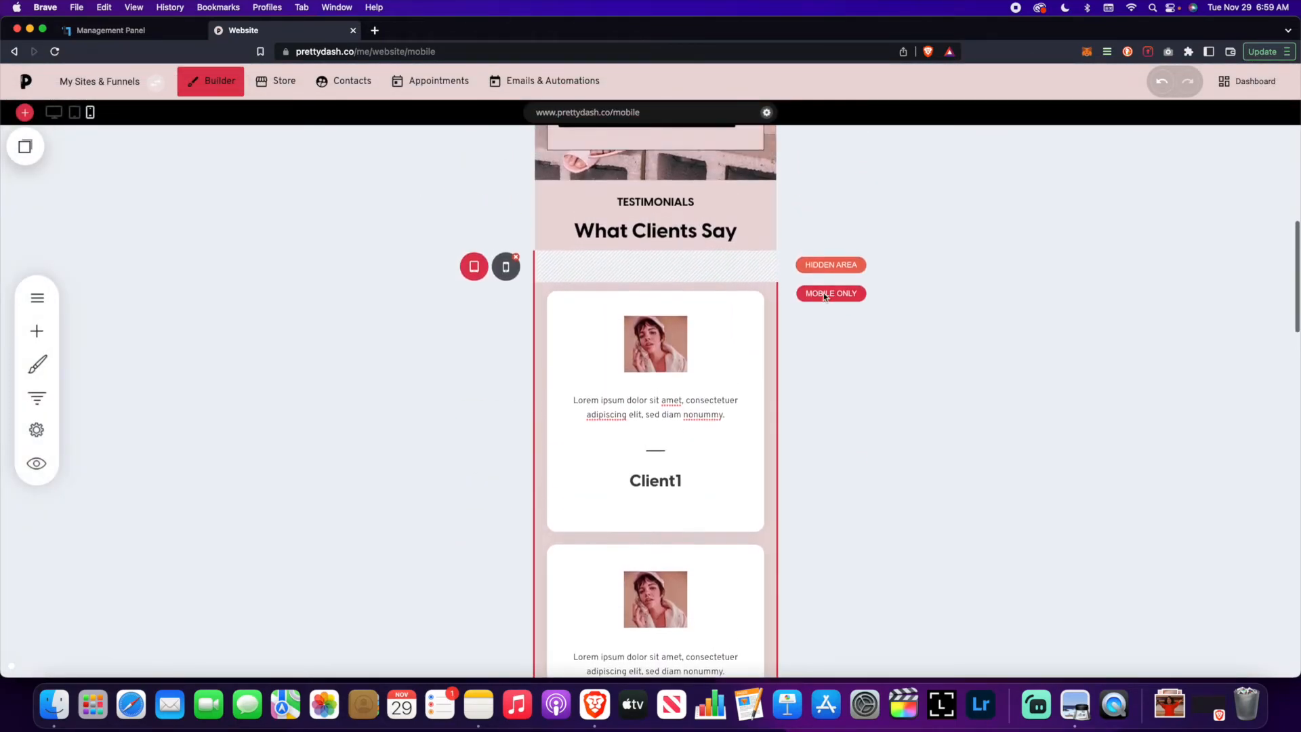
{"action": "scroll", "coordinate": [818, 303], "scroll_direction": "down", "scroll_amount": 14}
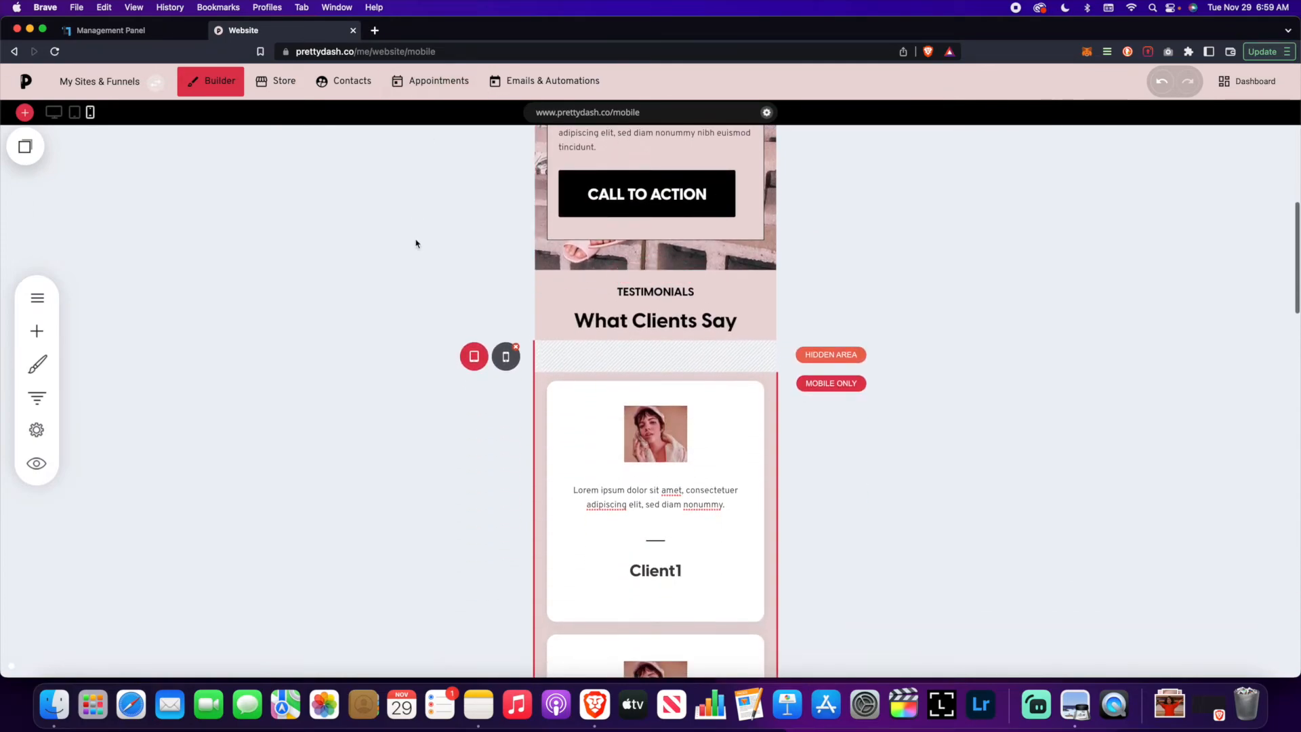
{"action": "scroll", "coordinate": [733, 235], "scroll_direction": "up", "scroll_amount": 5}
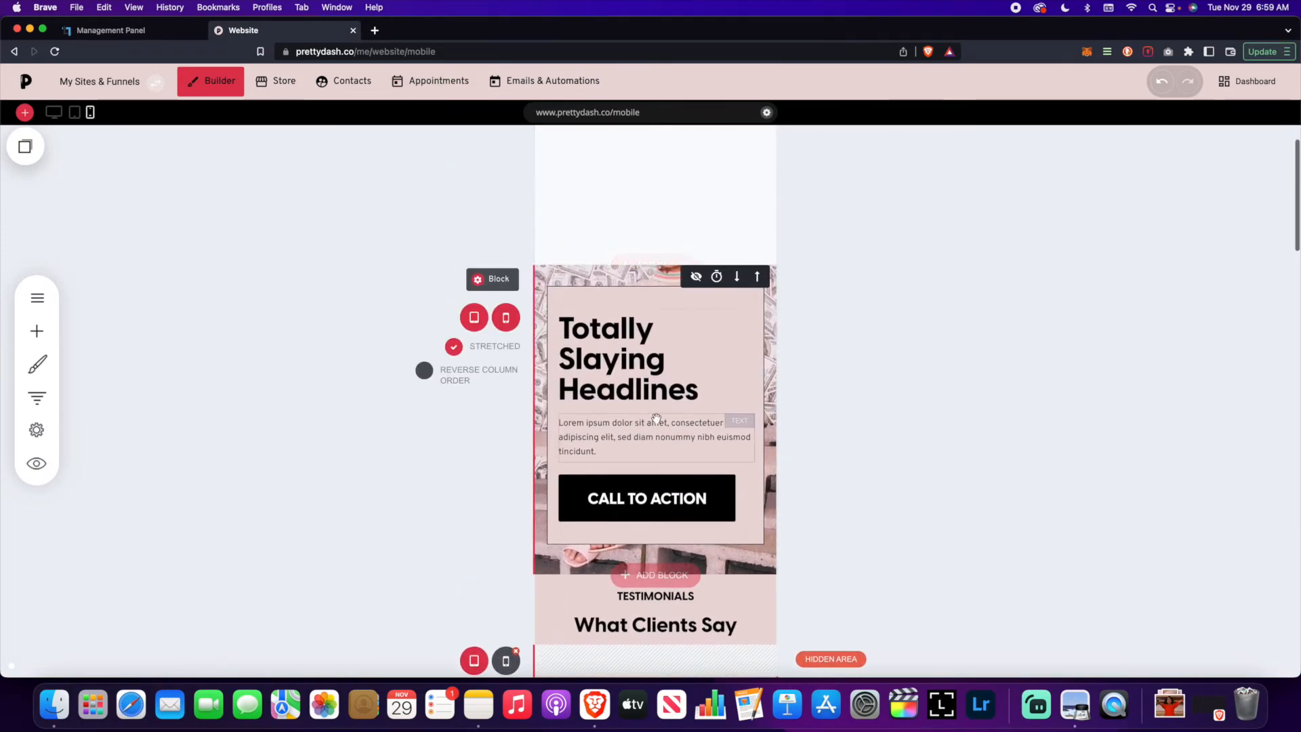
{"action": "scroll", "coordinate": [522, 386], "scroll_direction": "down", "scroll_amount": 6}
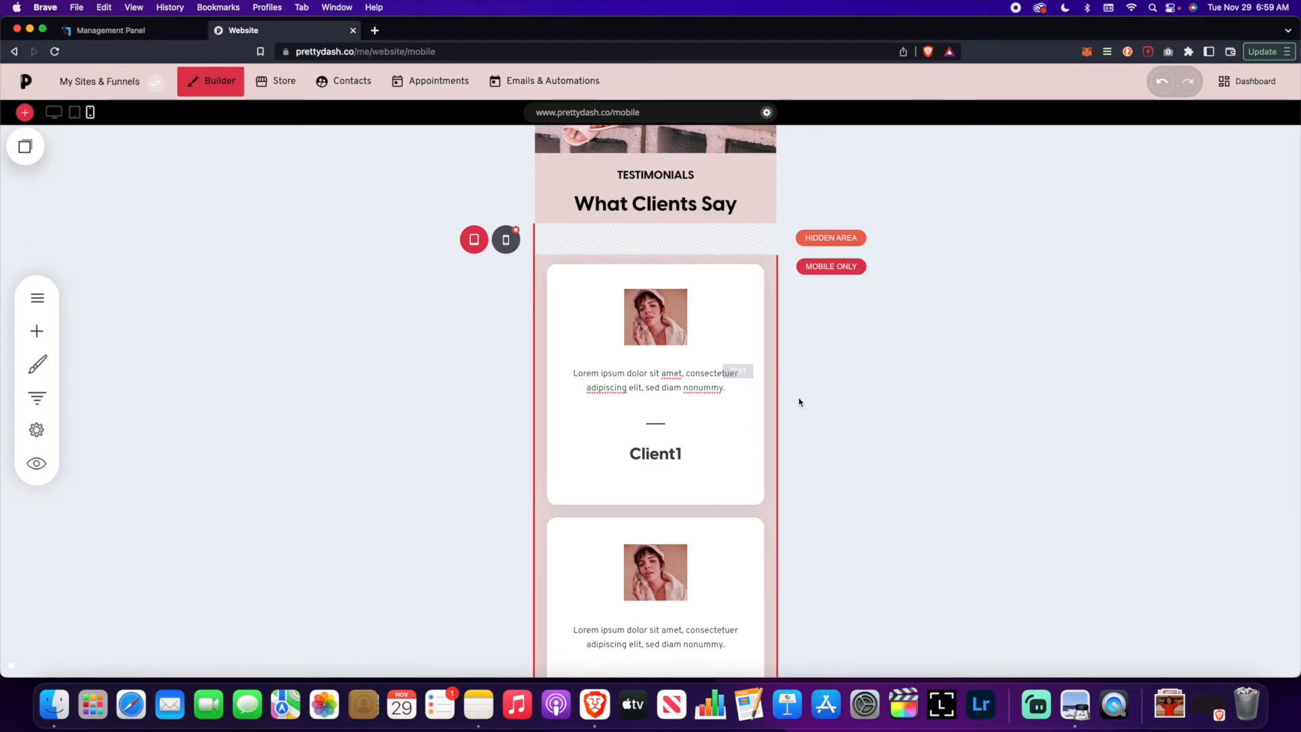
{"action": "scroll", "coordinate": [813, 403], "scroll_direction": "down", "scroll_amount": 8}
{"action": "scroll", "coordinate": [809, 404], "scroll_direction": "down", "scroll_amount": 10}
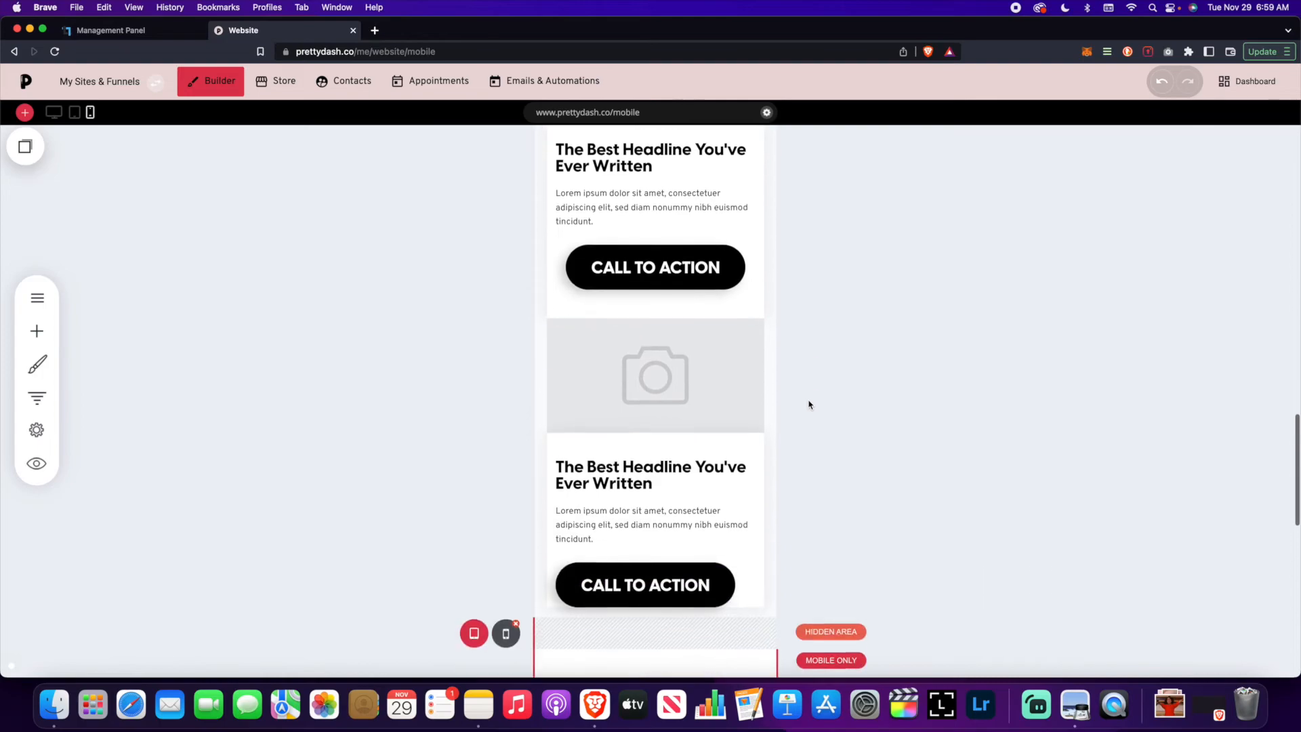
{"action": "scroll", "coordinate": [808, 405], "scroll_direction": "up", "scroll_amount": 4}
{"action": "scroll", "coordinate": [809, 405], "scroll_direction": "down", "scroll_amount": 5}
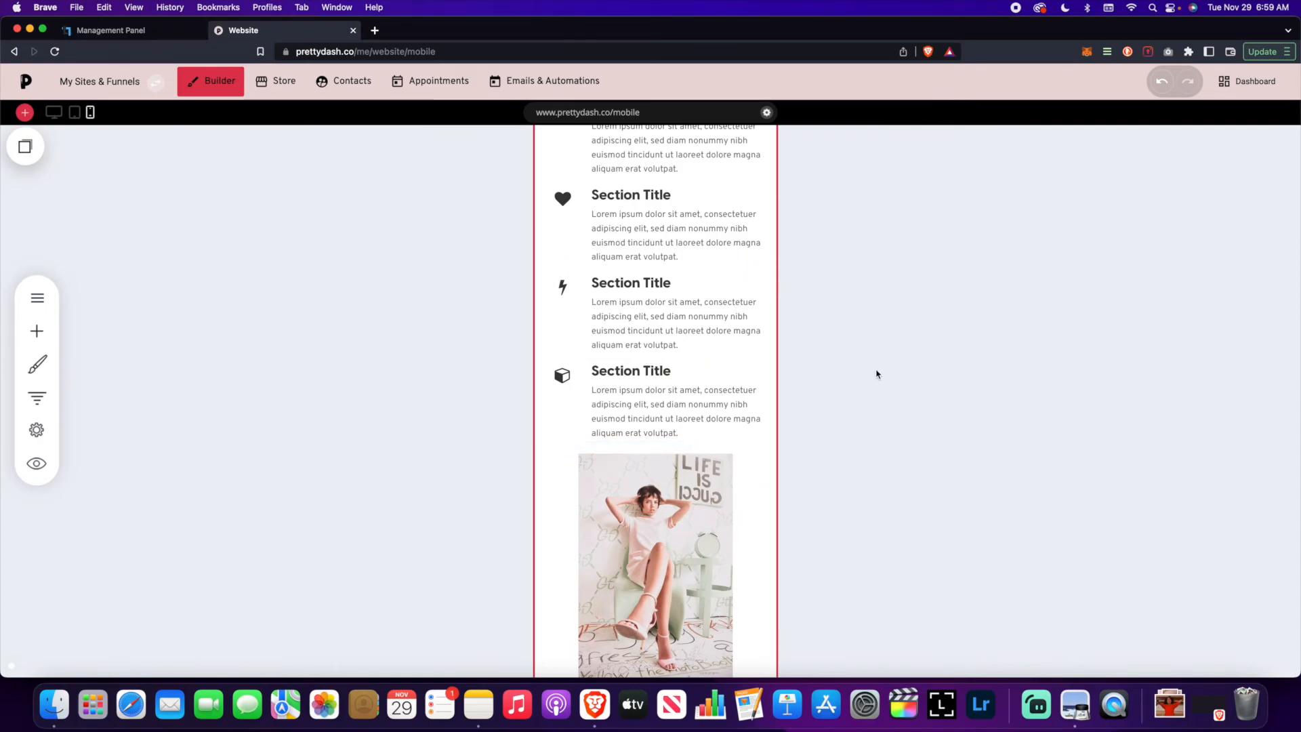
{"action": "scroll", "coordinate": [876, 374], "scroll_direction": "up", "scroll_amount": 8}
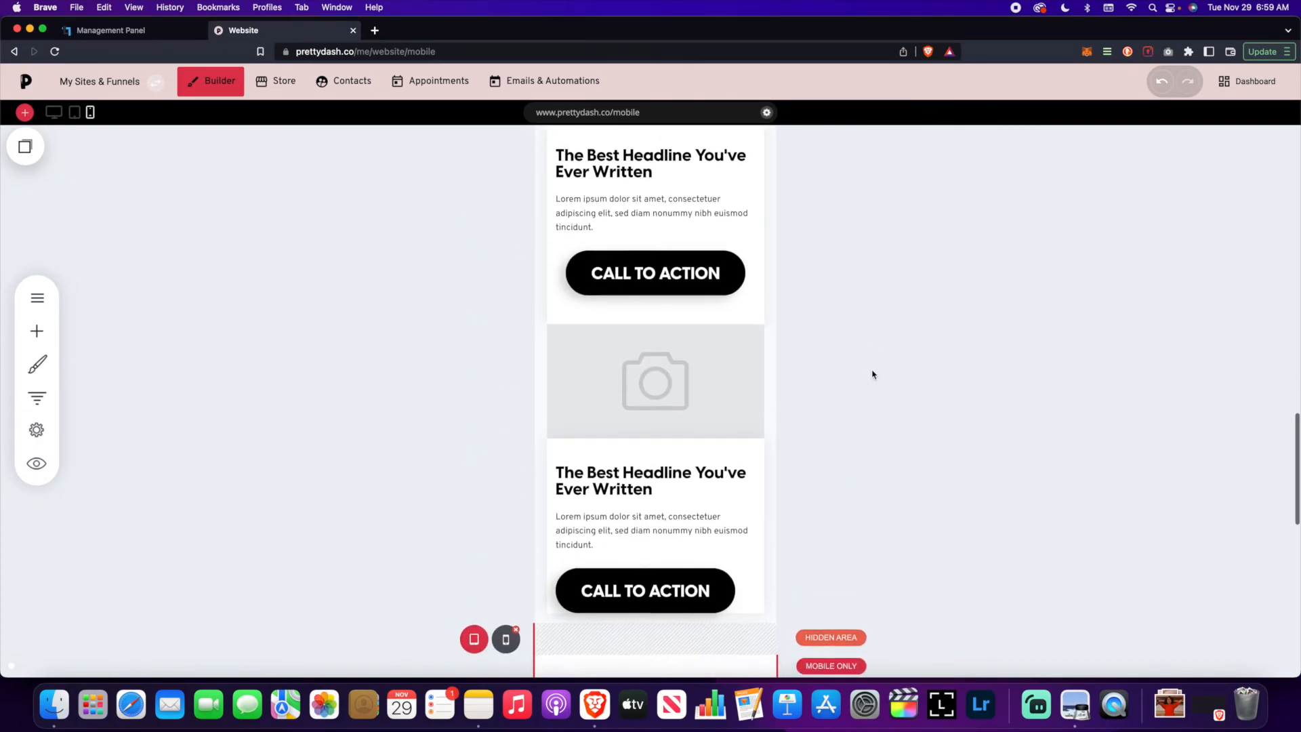
{"action": "scroll", "coordinate": [872, 375], "scroll_direction": "up", "scroll_amount": 3}
{"action": "scroll", "coordinate": [872, 370], "scroll_direction": "up", "scroll_amount": 10}
{"action": "scroll", "coordinate": [872, 370], "scroll_direction": "up", "scroll_amount": 2}
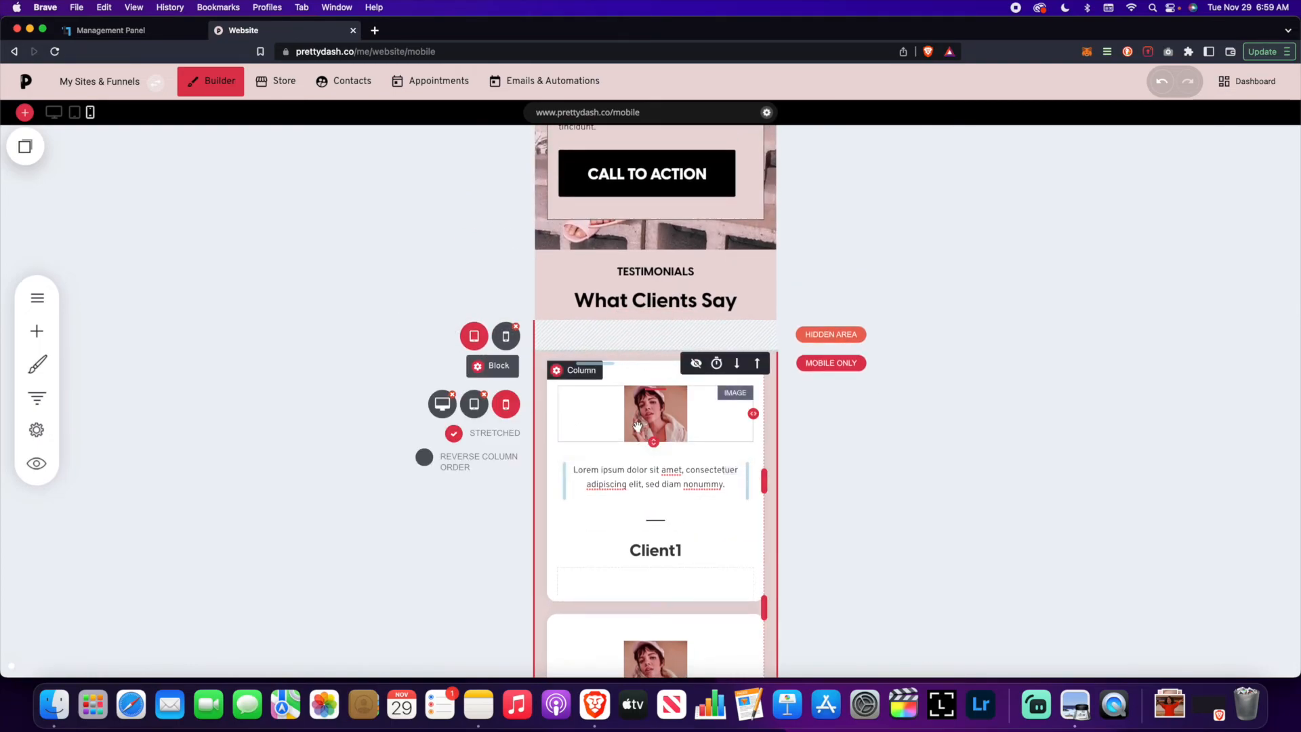